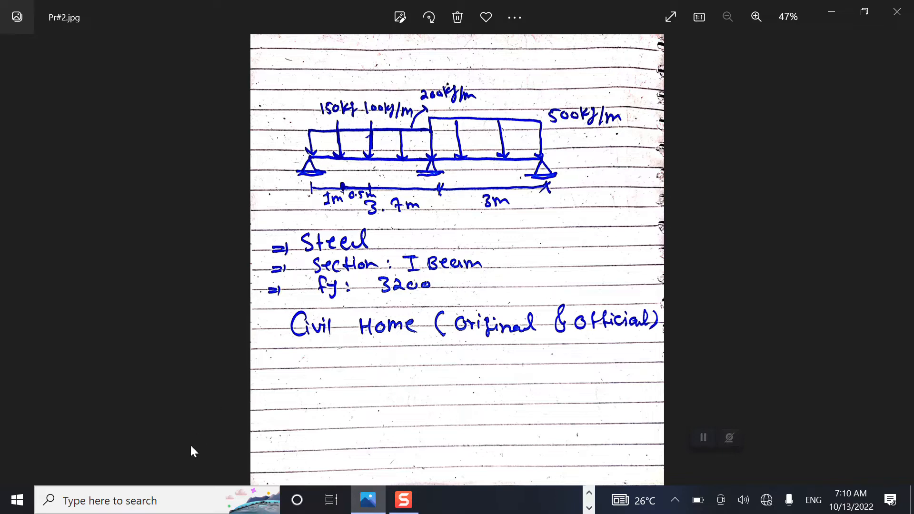
# Open Paint and activate the Pencil tool for handwriting on the blank canvas.
pyautogui.click(196, 499)
pyautogui.write('p')
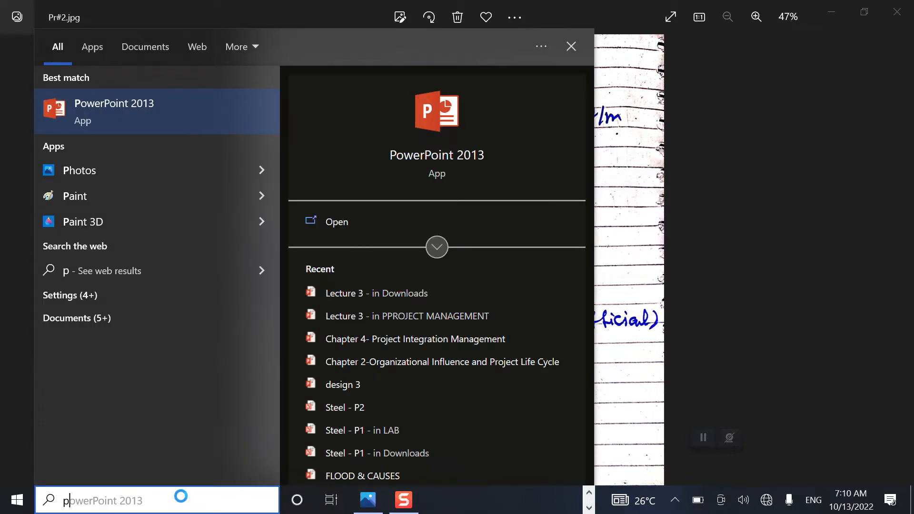
pyautogui.write('a')
pyautogui.press('BackSpace')
pyautogui.write('aint')
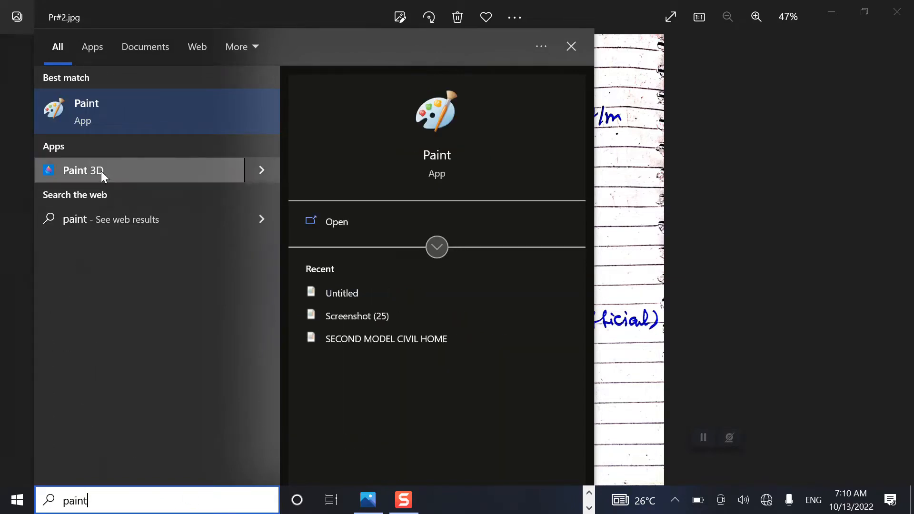
pyautogui.click(119, 115)
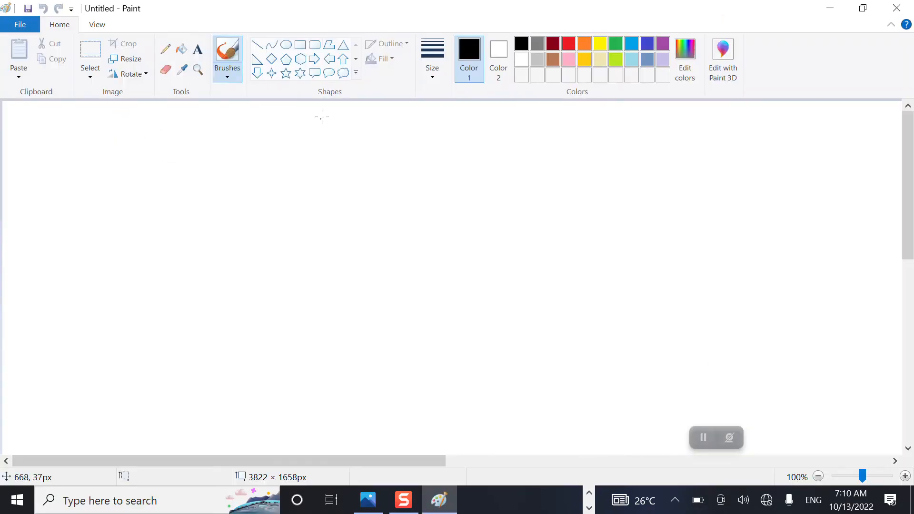
pyautogui.click(166, 48)
pyautogui.click(432, 59)
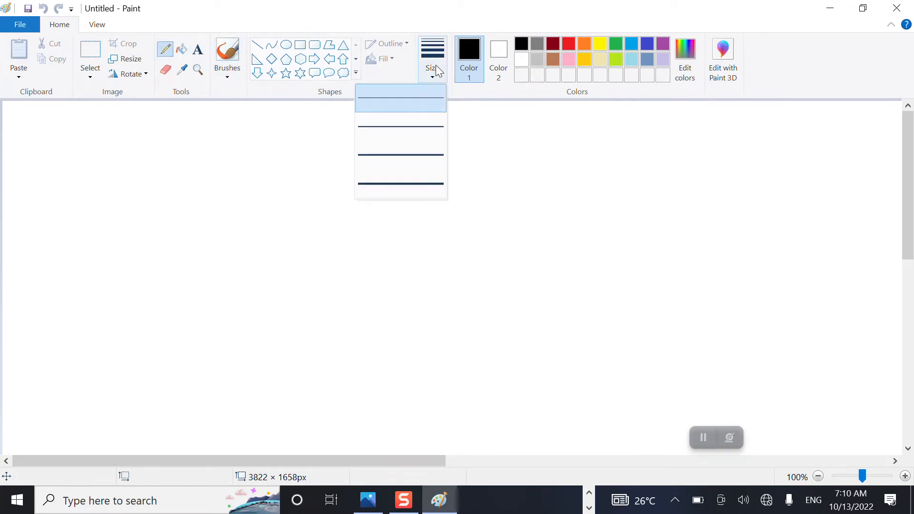
pyautogui.click(71, 327)
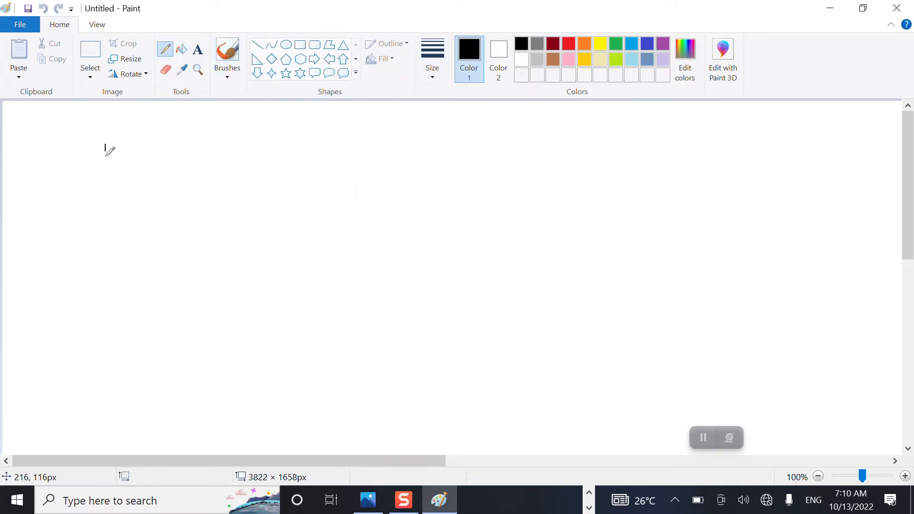
# Handwrite the heading "K : C.S" near the upper part of the canvas.
pyautogui.moveTo(106, 144); pyautogui.dragTo(105, 189)
pyautogui.moveTo(117, 153)
pyautogui.mouseDown()
pyautogui.moveTo(114, 175)
pyautogui.moveTo(133, 181)
pyautogui.moveTo(153, 157)
pyautogui.mouseUp()
pyautogui.click(152, 181)
pyautogui.moveTo(207, 155)
pyautogui.mouseDown()
pyautogui.moveTo(204, 173)
pyautogui.moveTo(212, 178)
pyautogui.mouseUp()
pyautogui.click(221, 167)
pyautogui.moveTo(249, 150); pyautogui.dragTo(239, 190)
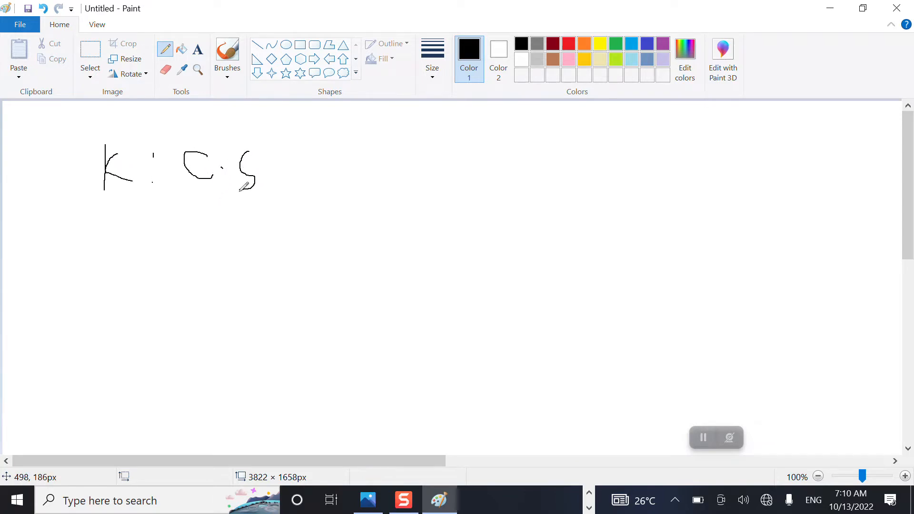
# Handwrite the formula K = P / W beneath the "K : C.S" heading.
pyautogui.moveTo(116, 232)
pyautogui.mouseDown()
pyautogui.moveTo(116, 268)
pyautogui.moveTo(167, 247)
pyautogui.moveTo(170, 256)
pyautogui.moveTo(318, 245)
pyautogui.mouseUp()
pyautogui.moveTo(257, 215); pyautogui.dragTo(260, 241)
pyautogui.moveTo(257, 217); pyautogui.dragTo(258, 229)
pyautogui.moveTo(268, 227); pyautogui.dragTo(248, 229)
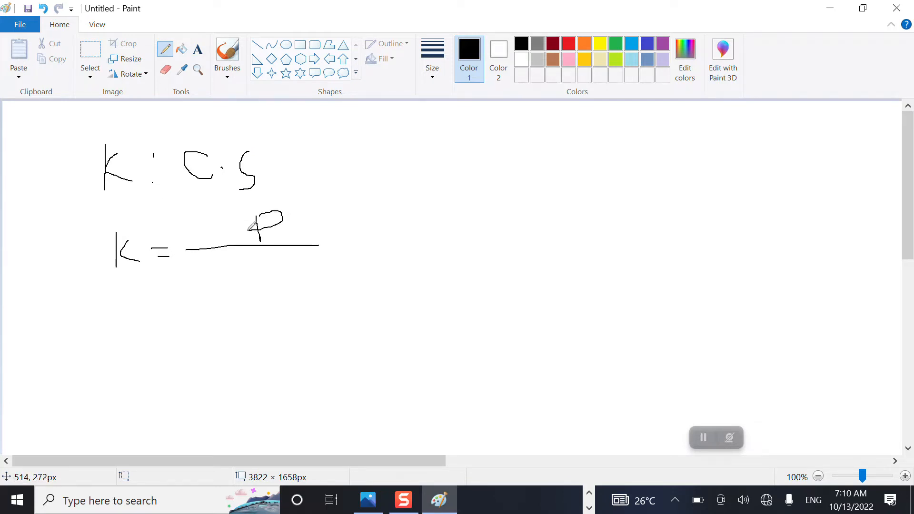
pyautogui.moveTo(229, 259)
pyautogui.mouseDown()
pyautogui.moveTo(260, 293)
pyautogui.moveTo(266, 268)
pyautogui.mouseUp()
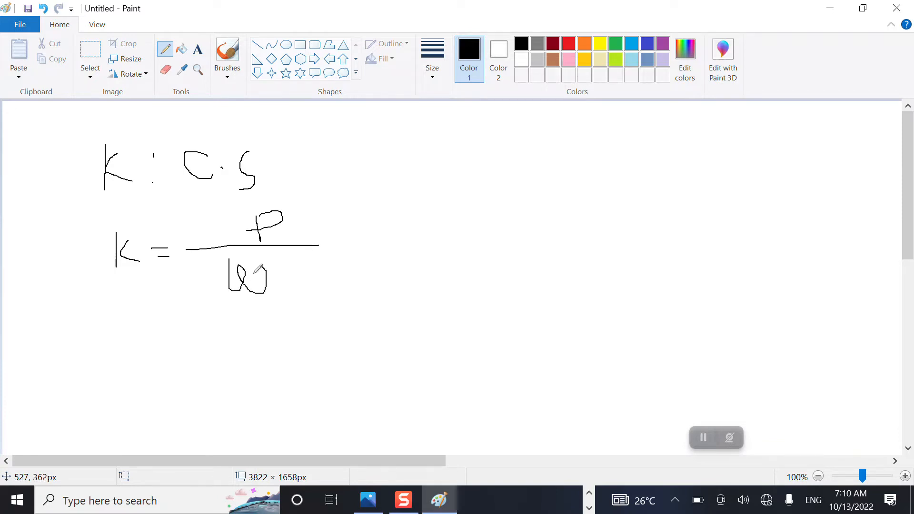
# Annotate the formula with an arrow from the numerator to "P" and an arrow from W to "mom . P".
pyautogui.moveTo(289, 228)
pyautogui.mouseDown()
pyautogui.moveTo(317, 225)
pyautogui.moveTo(320, 234)
pyautogui.moveTo(352, 239)
pyautogui.moveTo(341, 220)
pyautogui.mouseUp()
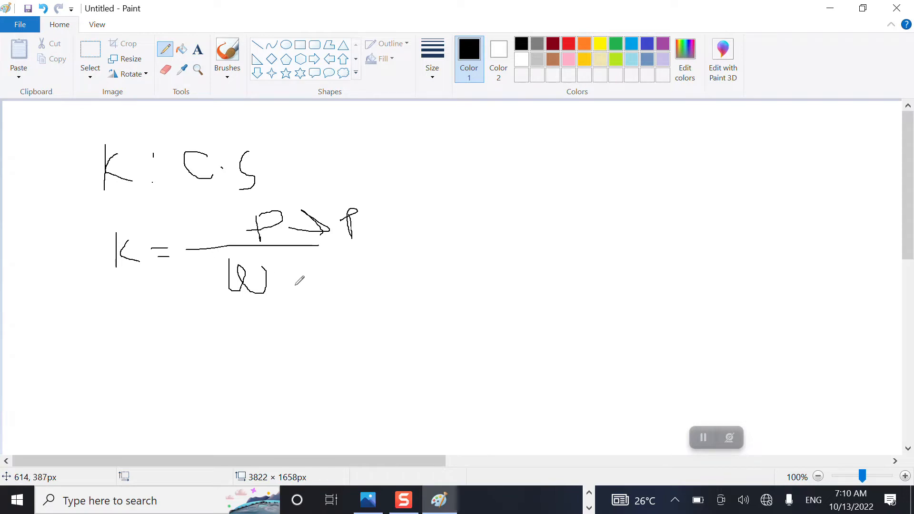
pyautogui.moveTo(294, 285); pyautogui.dragTo(328, 281)
pyautogui.moveTo(326, 283); pyautogui.dragTo(318, 302)
pyautogui.moveTo(350, 284)
pyautogui.mouseDown()
pyautogui.moveTo(352, 295)
pyautogui.moveTo(372, 278)
pyautogui.moveTo(427, 295)
pyautogui.moveTo(451, 285)
pyautogui.moveTo(465, 299)
pyautogui.mouseUp()
pyautogui.click(510, 282)
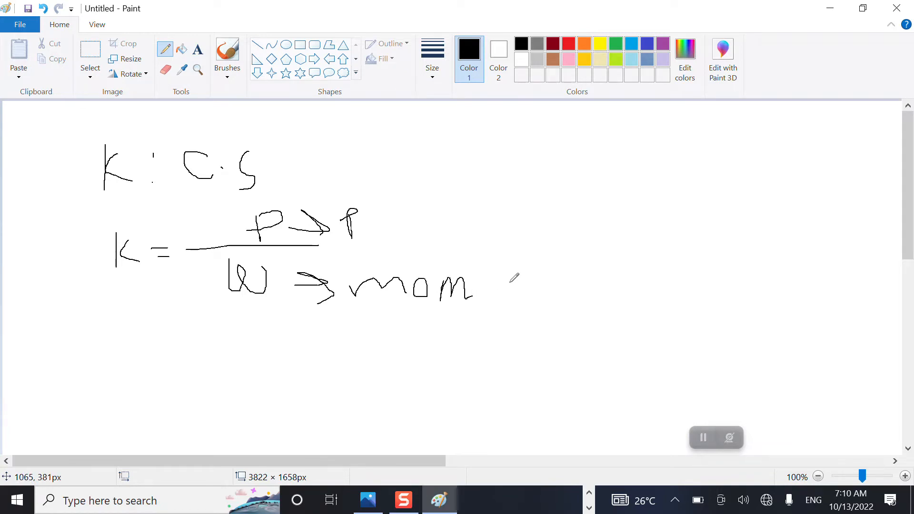
pyautogui.moveTo(525, 270)
pyautogui.mouseDown()
pyautogui.moveTo(526, 304)
pyautogui.moveTo(532, 269)
pyautogui.moveTo(527, 291)
pyautogui.mouseUp()
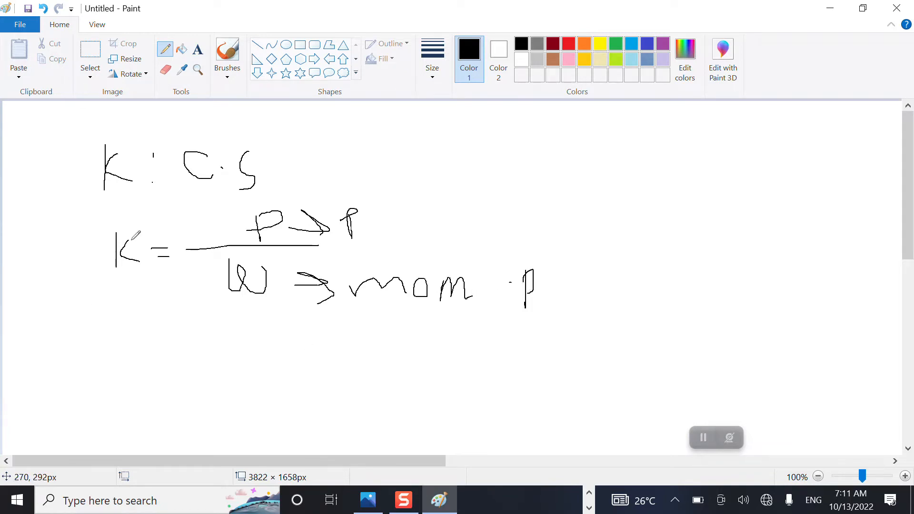
# Handwrite the condition "K > 1" below the formula and label it "Red".
pyautogui.moveTo(148, 320)
pyautogui.mouseDown()
pyautogui.moveTo(138, 367)
pyautogui.moveTo(143, 351)
pyautogui.moveTo(163, 347)
pyautogui.moveTo(177, 365)
pyautogui.mouseUp()
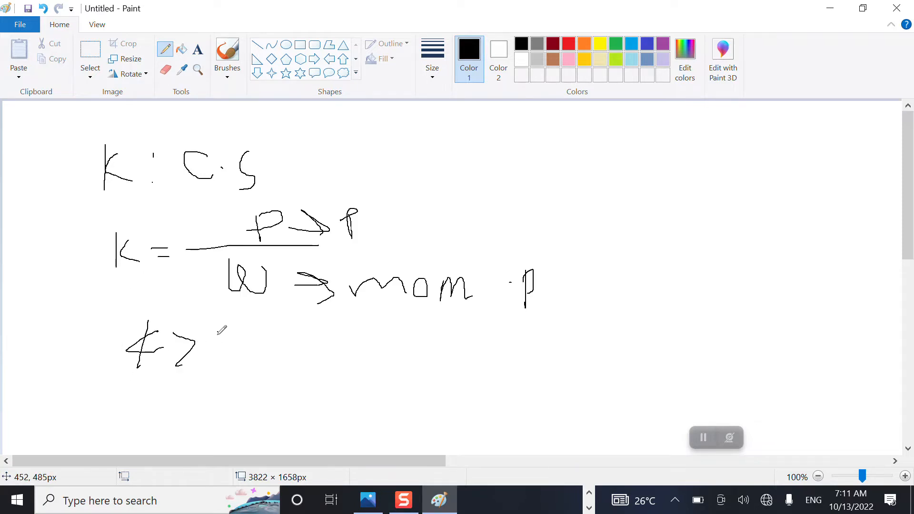
pyautogui.moveTo(218, 332); pyautogui.dragTo(220, 366)
pyautogui.moveTo(218, 333); pyautogui.dragTo(208, 347)
pyautogui.moveTo(267, 339)
pyautogui.mouseDown()
pyautogui.moveTo(277, 376)
pyautogui.moveTo(295, 352)
pyautogui.moveTo(302, 370)
pyautogui.moveTo(301, 350)
pyautogui.moveTo(328, 374)
pyautogui.mouseUp()
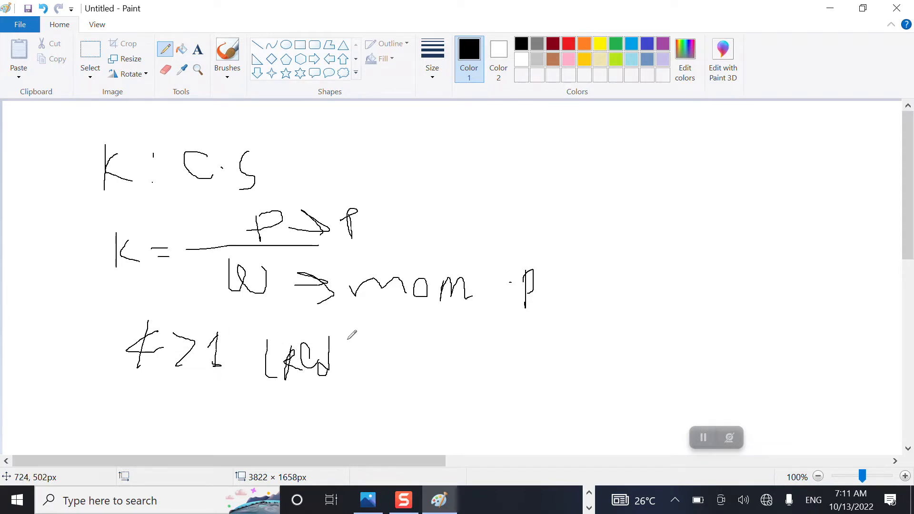
pyautogui.moveTo(349, 336); pyautogui.dragTo(350, 376)
# Handwrite the condition "K ≤ 1" with a letter G beneath the K > 1 line.
pyautogui.moveTo(136, 395)
pyautogui.mouseDown()
pyautogui.moveTo(133, 428)
pyautogui.moveTo(135, 410)
pyautogui.moveTo(183, 421)
pyautogui.moveTo(199, 404)
pyautogui.moveTo(215, 434)
pyautogui.mouseUp()
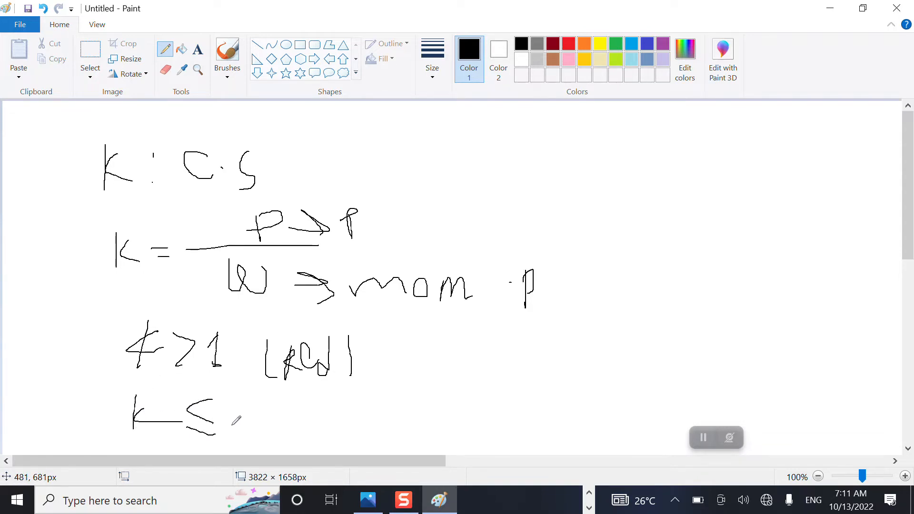
pyautogui.moveTo(254, 402); pyautogui.dragTo(254, 422)
pyautogui.moveTo(247, 423)
pyautogui.mouseDown()
pyautogui.moveTo(271, 423)
pyautogui.moveTo(228, 417)
pyautogui.mouseUp()
pyautogui.moveTo(291, 403); pyautogui.dragTo(308, 434)
pyautogui.moveTo(397, 395)
pyautogui.mouseDown()
pyautogui.moveTo(404, 395)
pyautogui.moveTo(402, 418)
pyautogui.mouseUp()
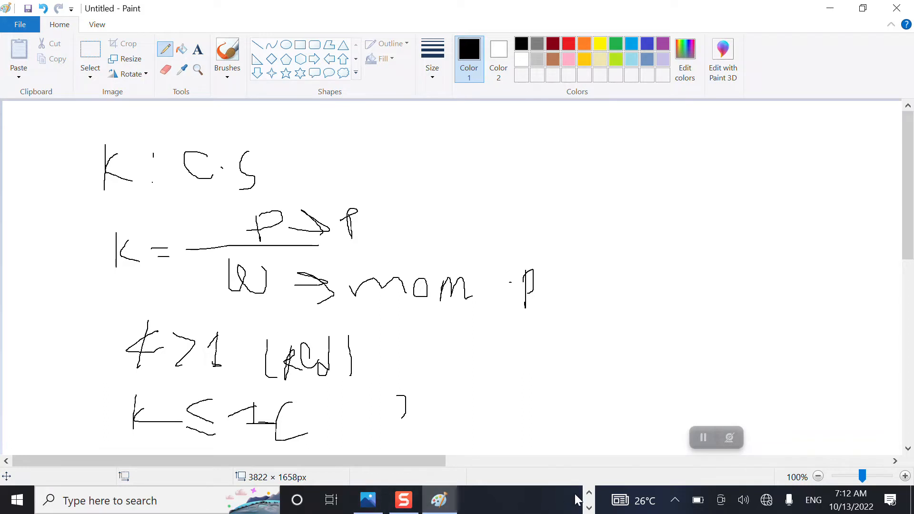
# Switch to SAP2000 and maximize its window.
pyautogui.click(589, 509)
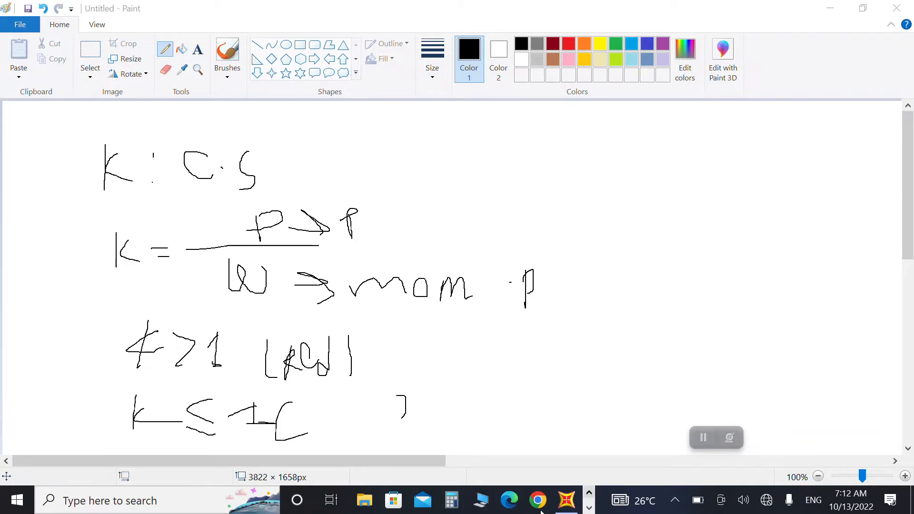
pyautogui.click(565, 500)
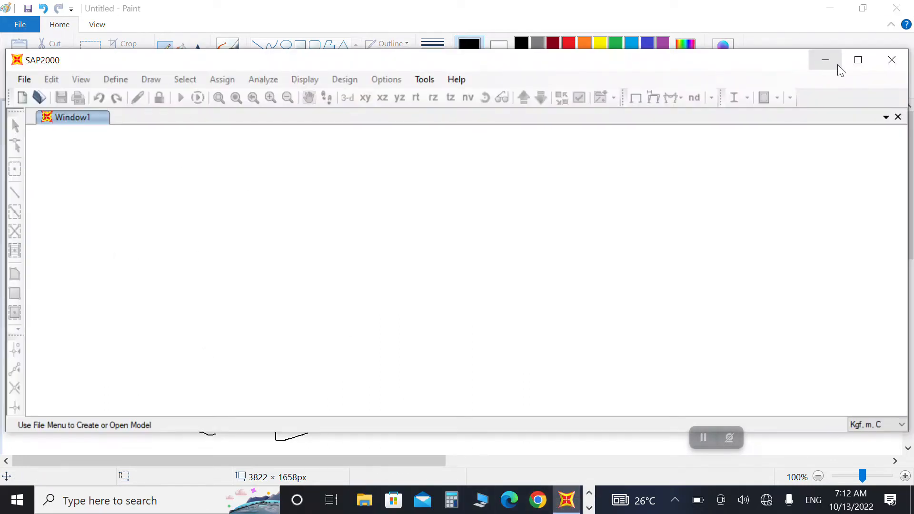
pyautogui.click(859, 58)
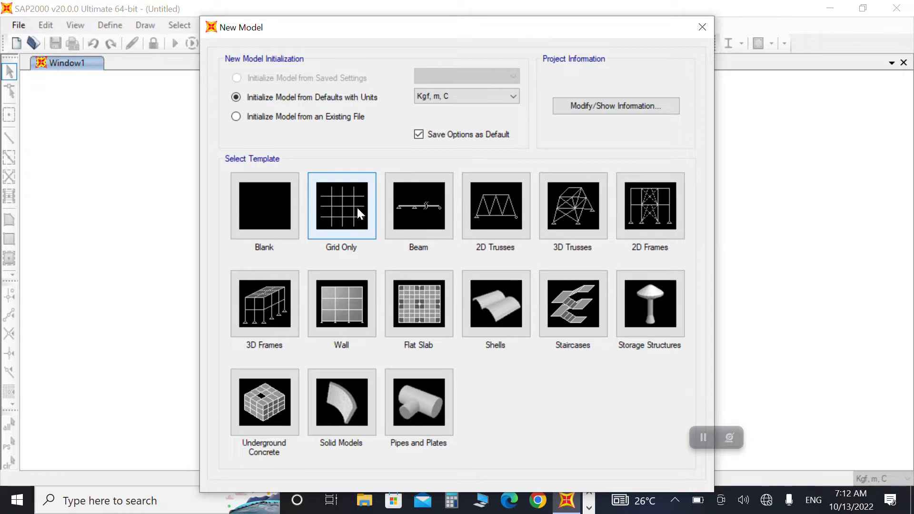
pyautogui.click(410, 232)
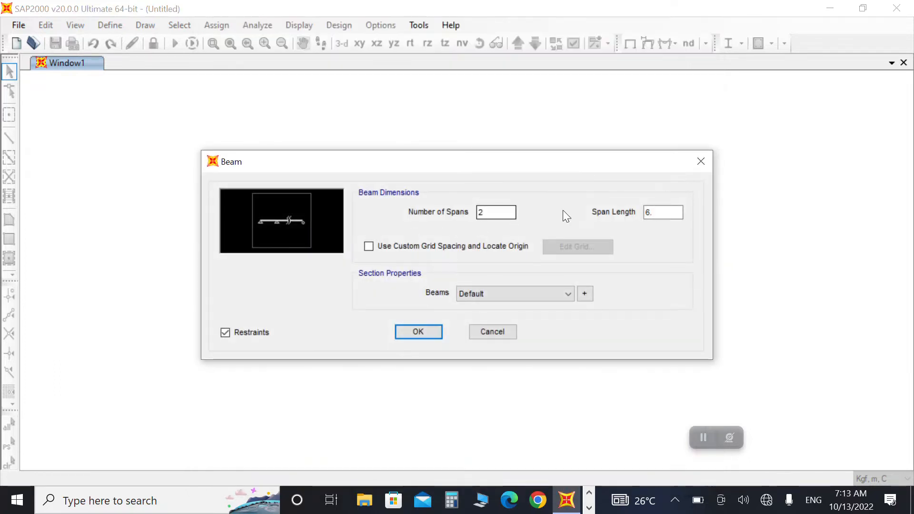
pyautogui.doubleClick(660, 213)
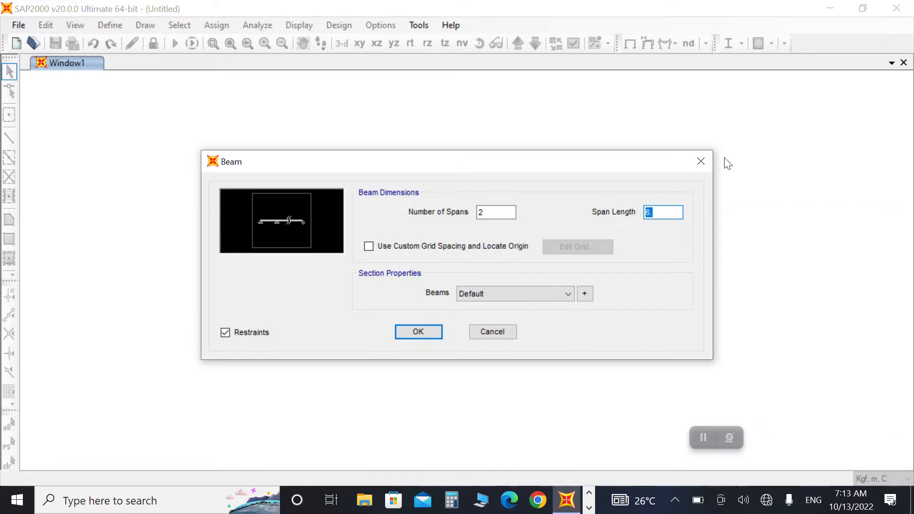
pyautogui.click(704, 163)
# Start a new model in Kgf, m, C units from the Grid Only template.
pyautogui.click(17, 42)
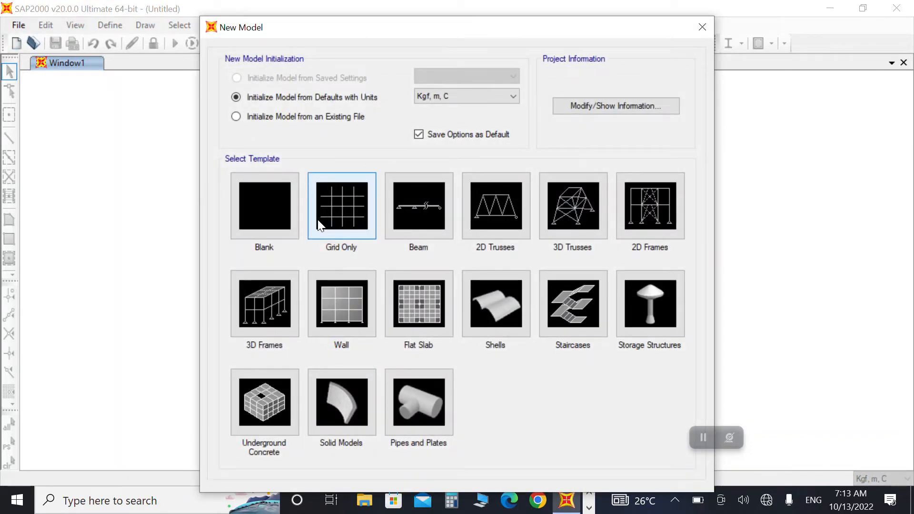
pyautogui.click(319, 217)
pyautogui.moveTo(416, 76); pyautogui.dragTo(290, 43)
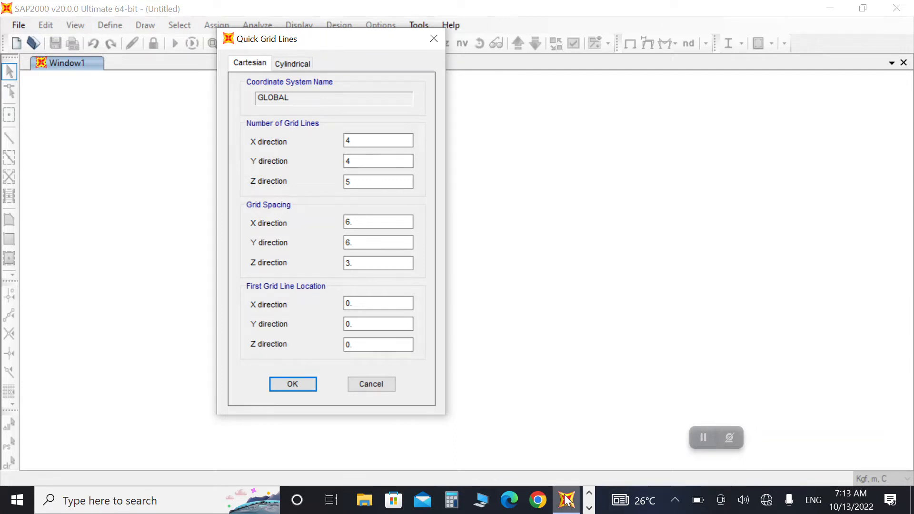
# Check the beam sketch in Photos and set the number of grid lines in SAP2000 to 3 in X, 1 in Y and 1 in Z.
pyautogui.click(588, 508)
pyautogui.click(368, 500)
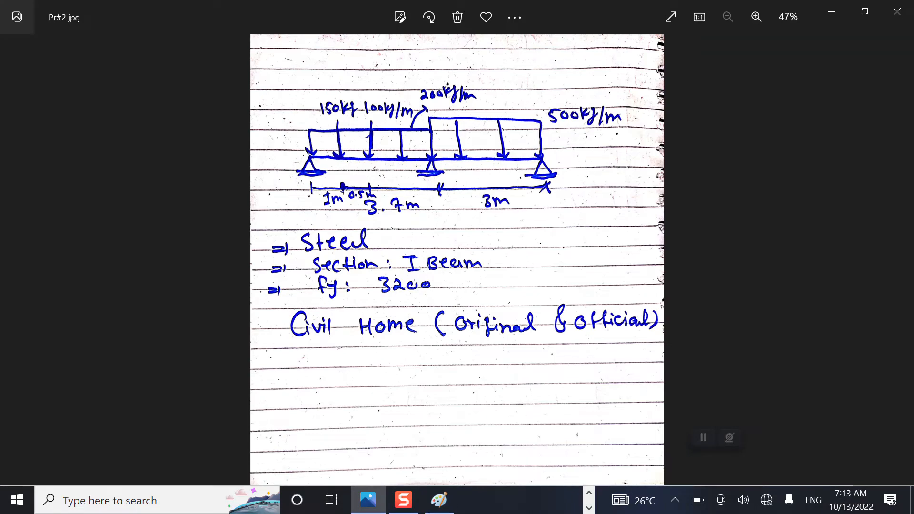
pyautogui.click(589, 492)
pyautogui.click(567, 501)
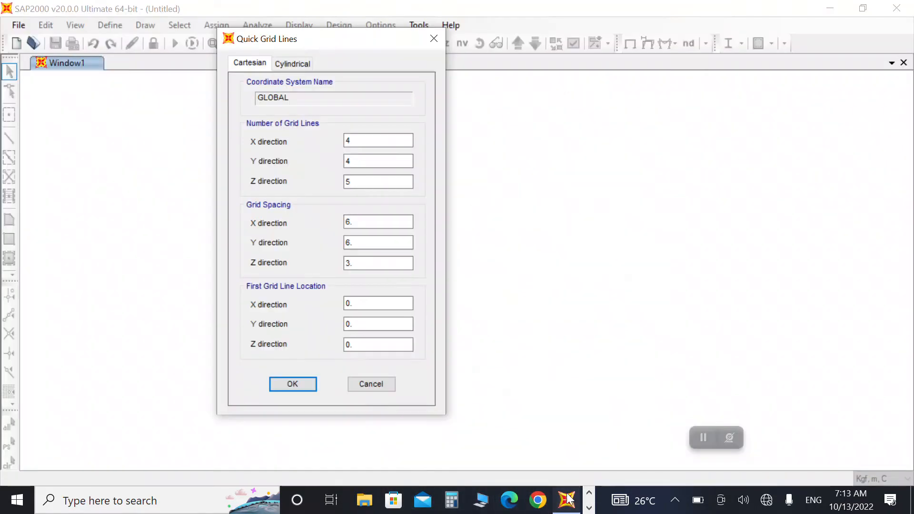
pyautogui.moveTo(361, 141); pyautogui.dragTo(227, 144)
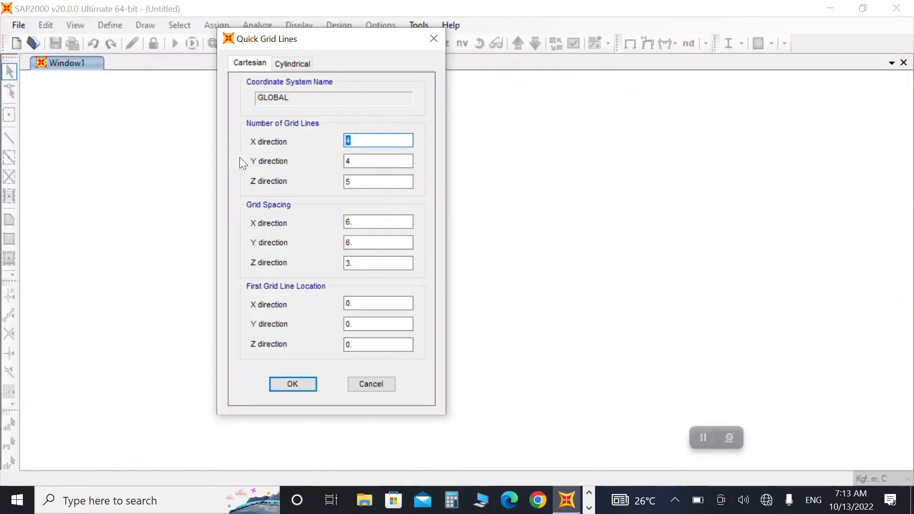
pyautogui.write('3')
pyautogui.click(367, 159)
pyautogui.moveTo(367, 159); pyautogui.dragTo(318, 175)
pyautogui.write('1')
pyautogui.doubleClick(356, 183)
pyautogui.write('1')
# Set the grid spacing to 3.7 in X, 1 in Y and 1 in Z, and create the grid.
pyautogui.click(363, 222)
pyautogui.moveTo(363, 222); pyautogui.dragTo(319, 224)
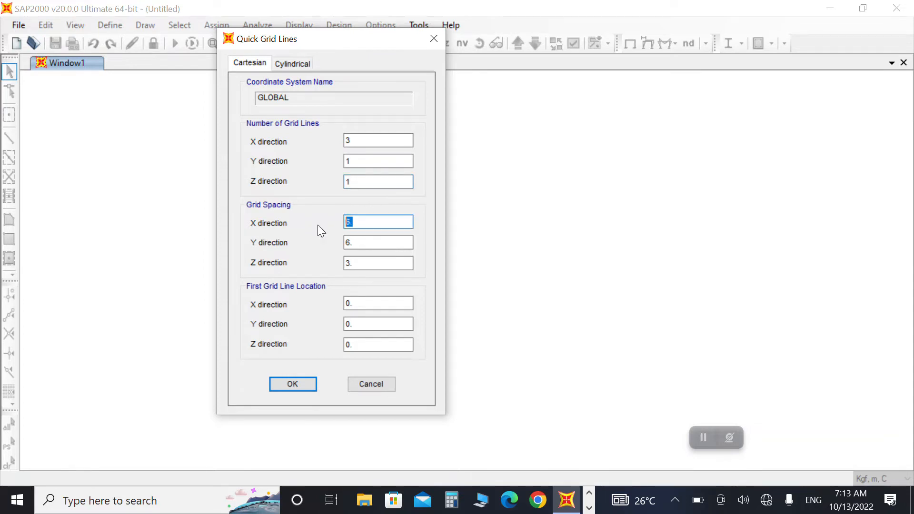
pyautogui.write('3.7')
pyautogui.press('Tab')
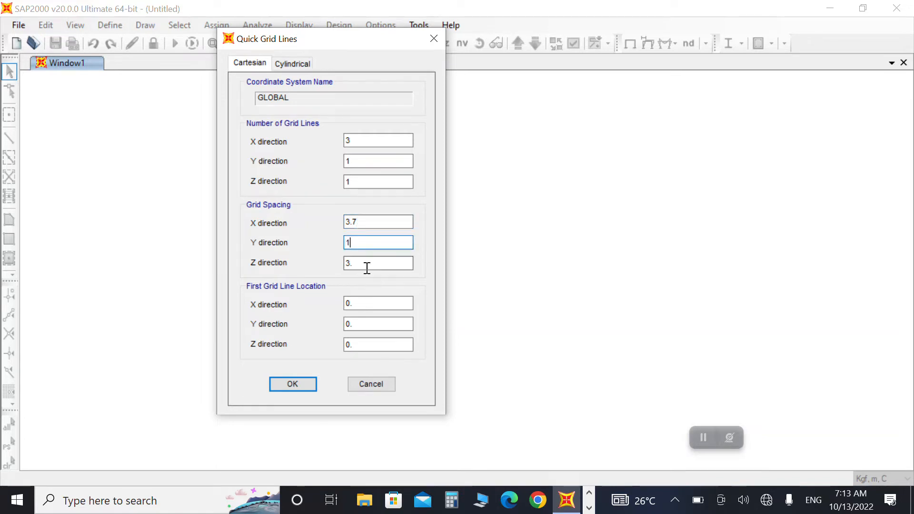
pyautogui.moveTo(367, 268); pyautogui.dragTo(316, 261)
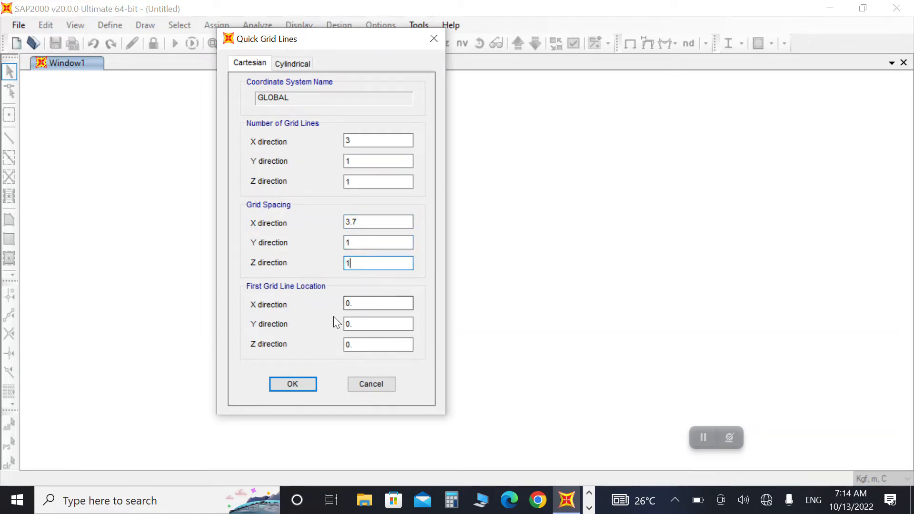
pyautogui.click(351, 303)
pyautogui.click(305, 383)
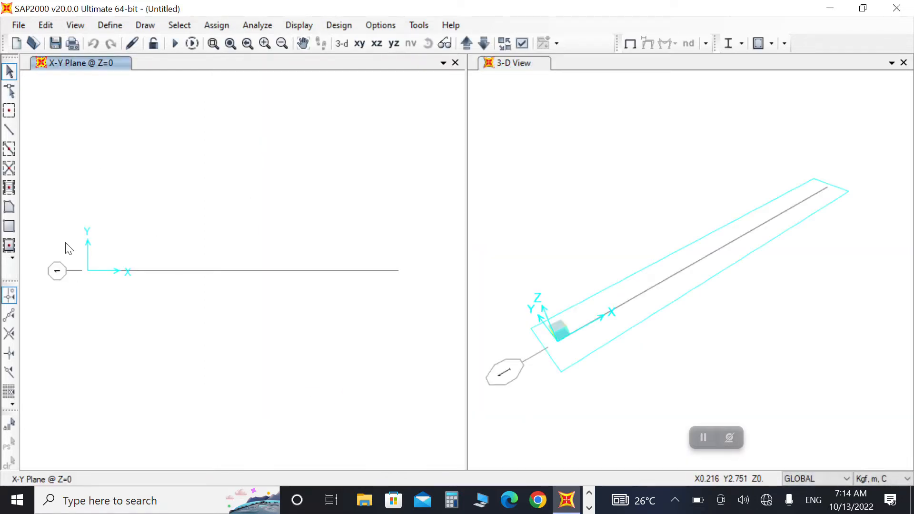
# Quick-draw straight frame members along the full X-direction grid line in the X-Y plane.
pyautogui.click(8, 149)
pyautogui.click(223, 272)
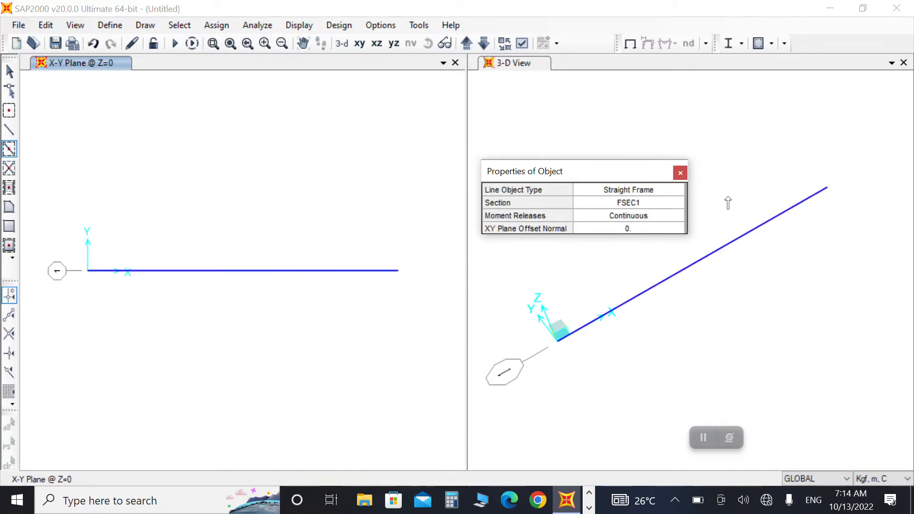
pyautogui.click(680, 173)
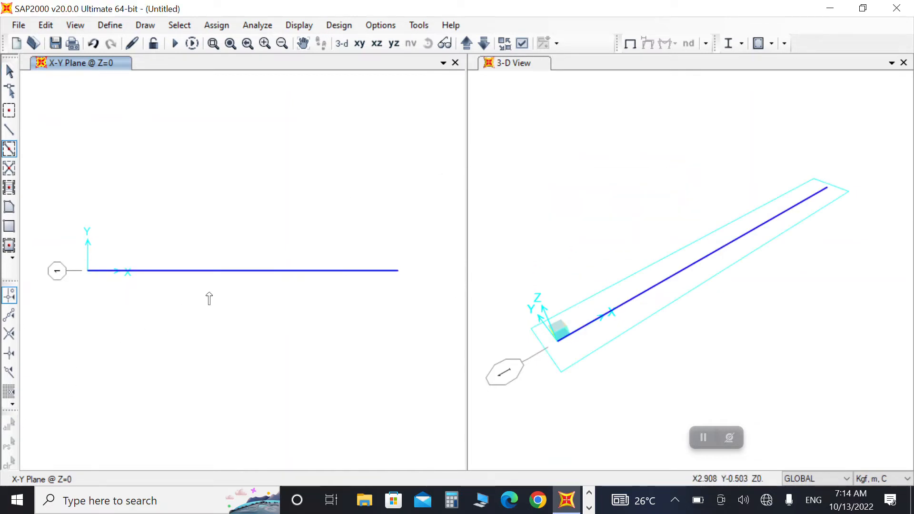
pyautogui.press('Escape')
# Assign pinned restraints, fixing translations 1, 2 and 3, to the joints at both ends of the beam.
pyautogui.click(88, 270)
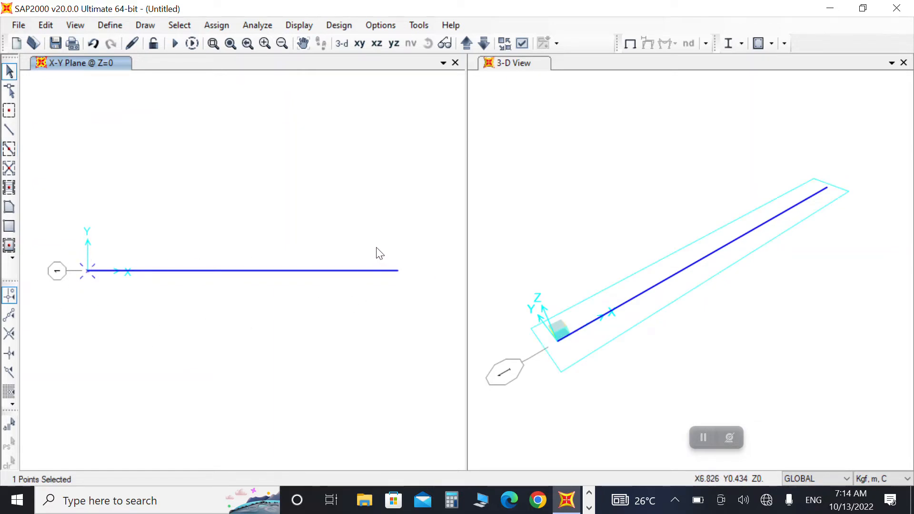
pyautogui.click(398, 270)
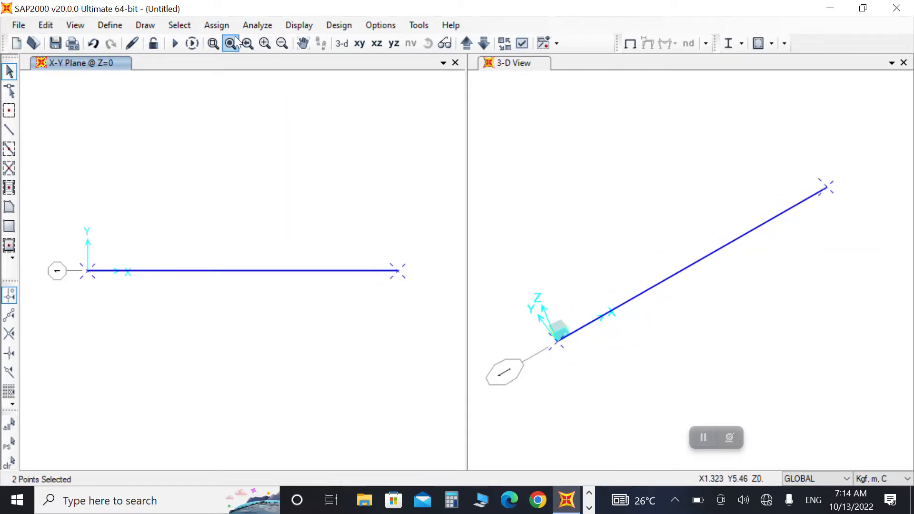
pyautogui.click(217, 25)
pyautogui.moveTo(313, 36)
pyautogui.click(499, 59)
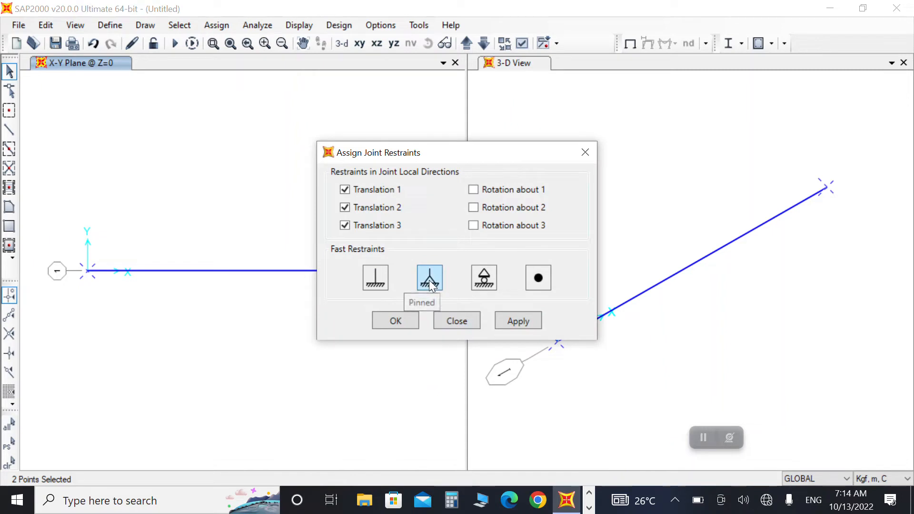
pyautogui.click(518, 321)
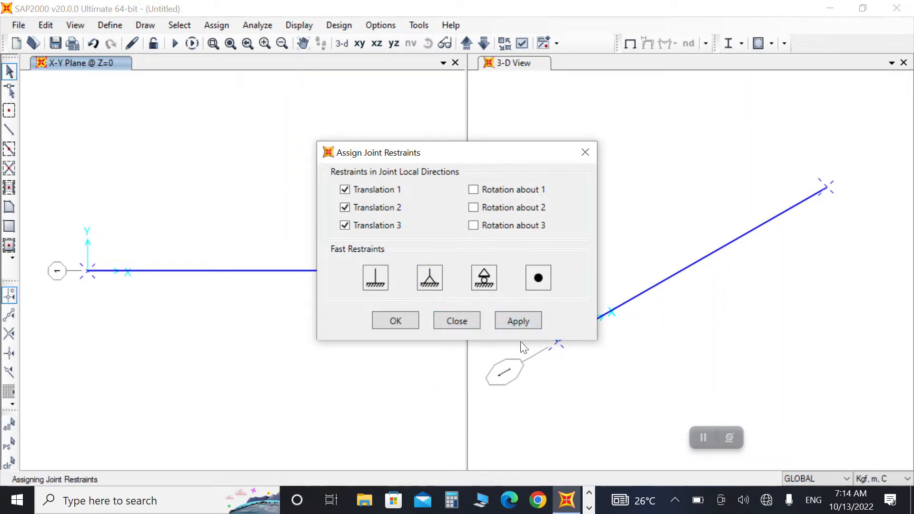
# Switch the plan view to the X-Z plane, then select the whole beam and open the Divide Frames options for it.
pyautogui.click(407, 321)
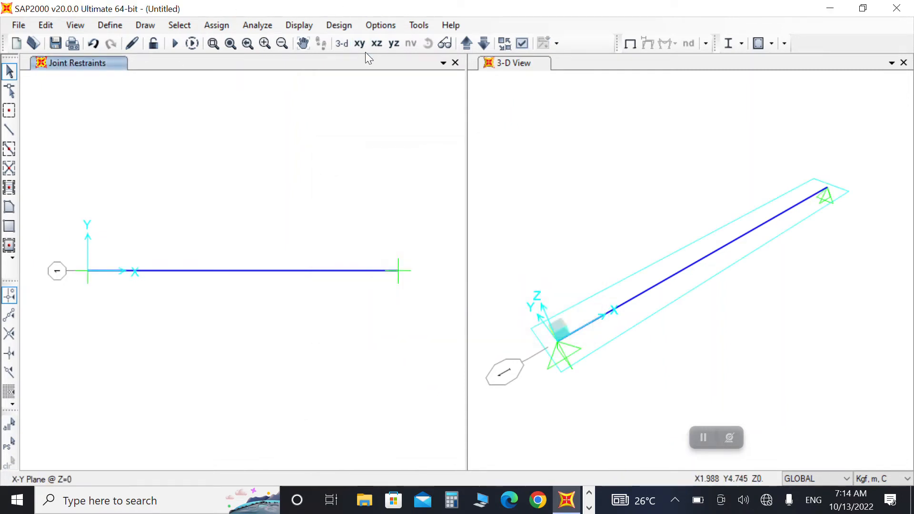
pyautogui.click(376, 44)
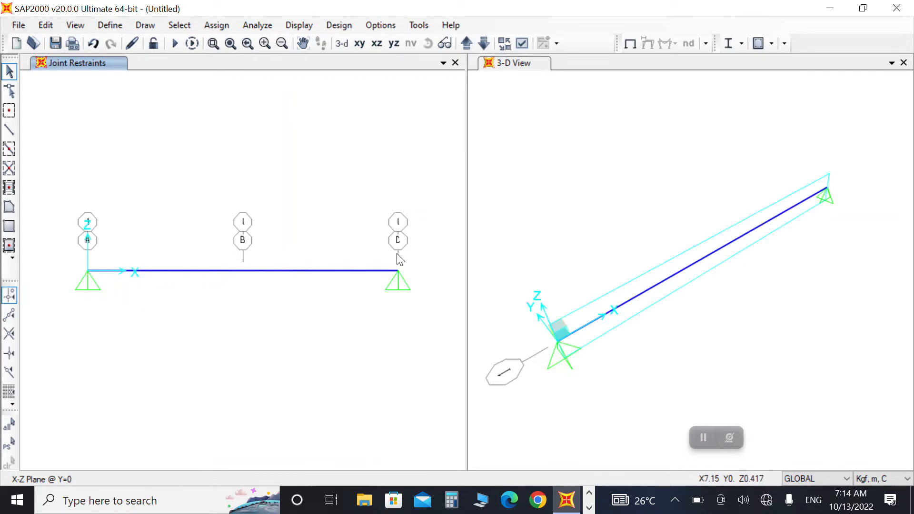
pyautogui.moveTo(425, 243); pyautogui.dragTo(35, 344)
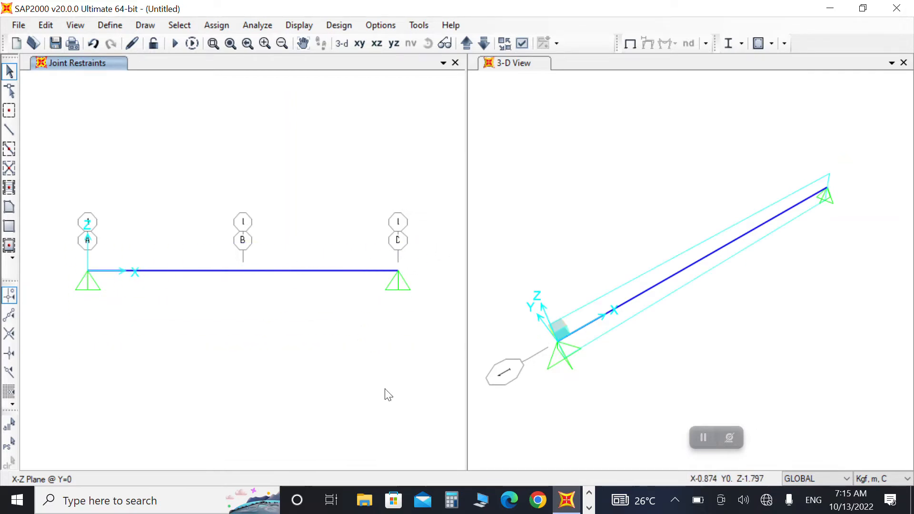
pyautogui.moveTo(579, 440)
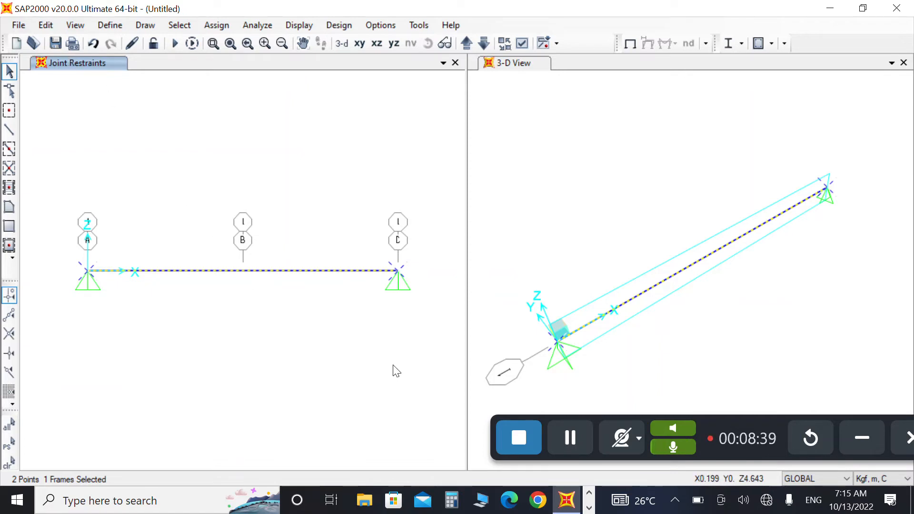
pyautogui.click(46, 25)
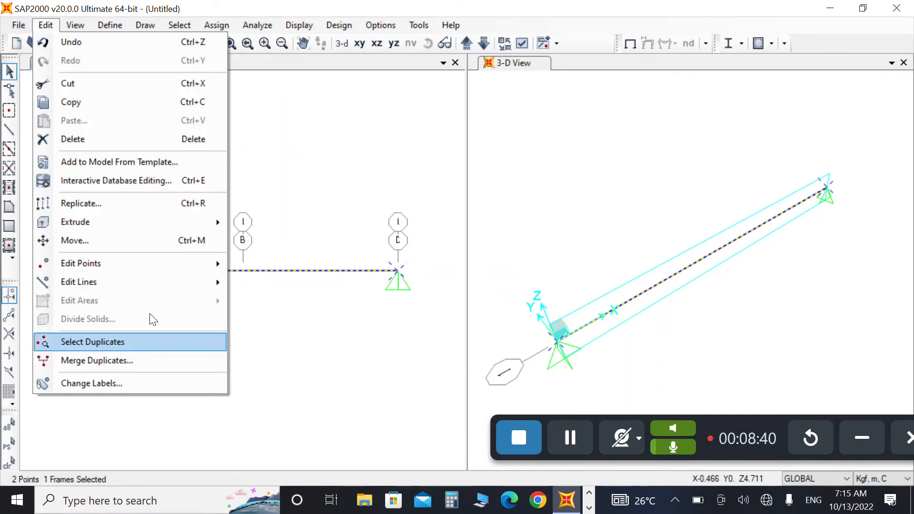
pyautogui.moveTo(156, 289)
pyautogui.click(267, 282)
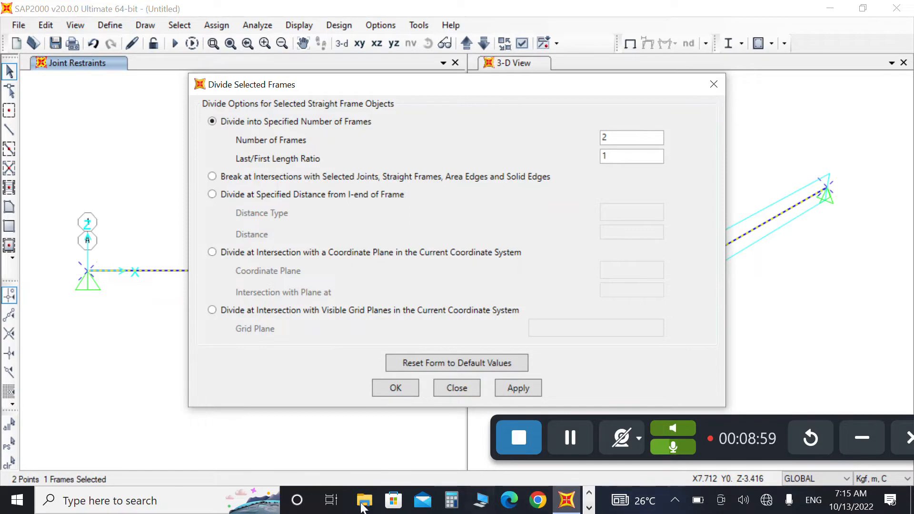
# Switch to Calculator and compute the last/first span length ratio as 3 ÷ 3.7.
pyautogui.click(450, 508)
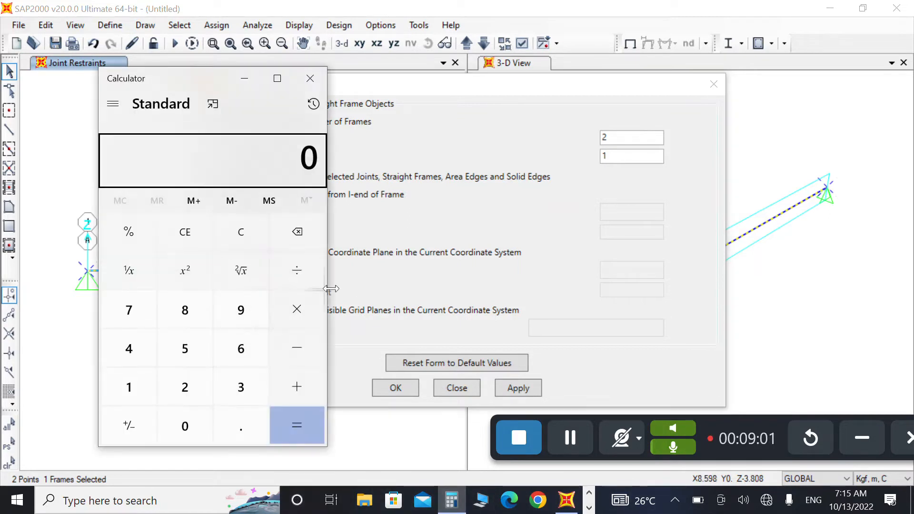
pyautogui.click(235, 378)
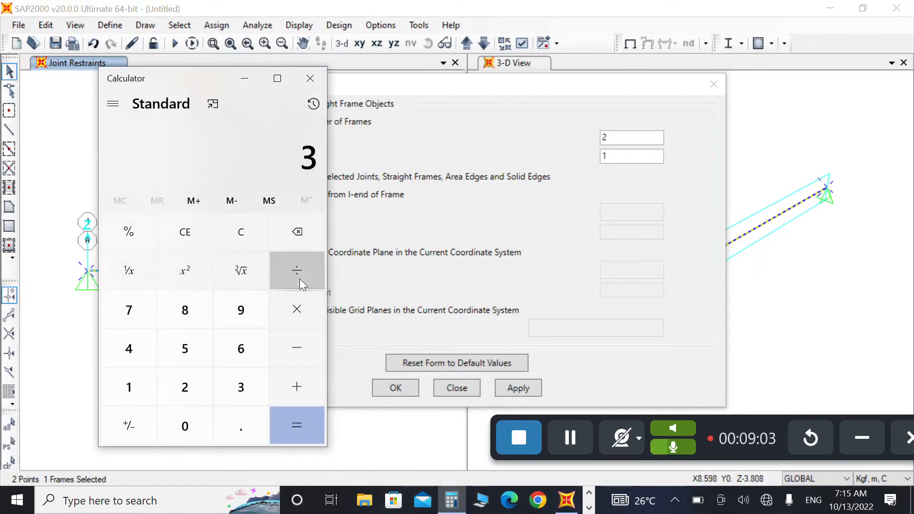
pyautogui.click(299, 279)
pyautogui.click(222, 384)
pyautogui.click(242, 424)
pyautogui.click(138, 312)
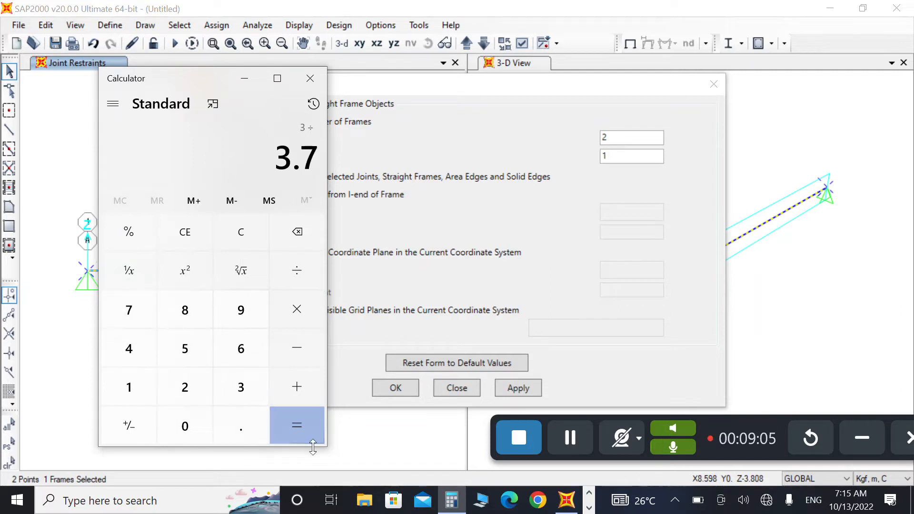
pyautogui.click(305, 434)
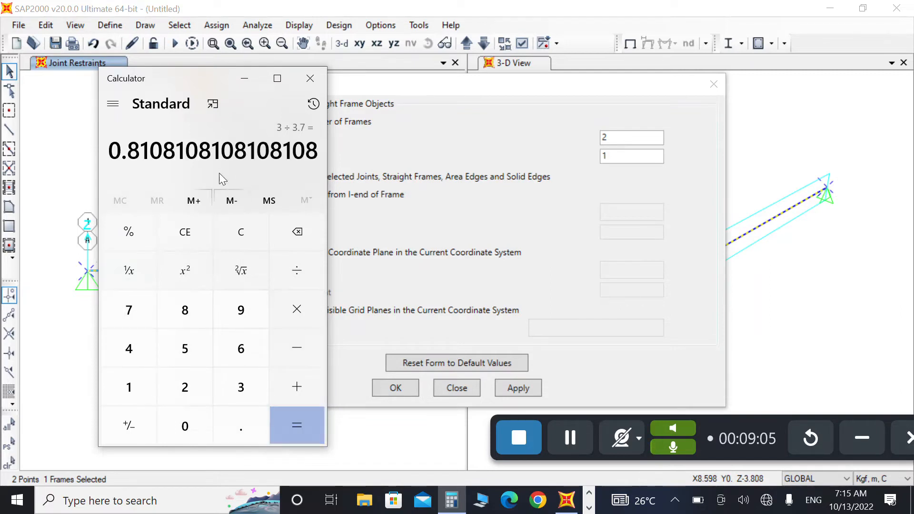
pyautogui.click(240, 85)
# Divide the selected beam into 2 frames with a last/first length ratio of 0.81.
pyautogui.moveTo(635, 155); pyautogui.dragTo(448, 157)
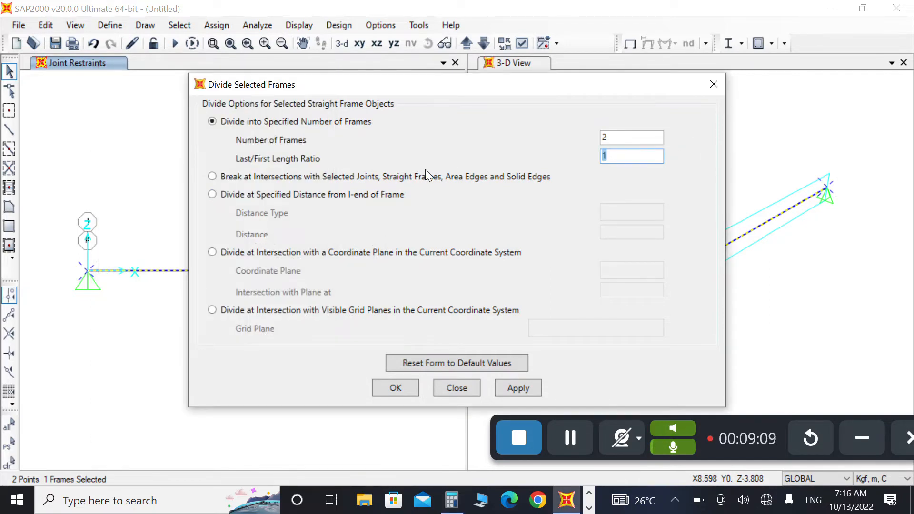
pyautogui.write('0.8')
pyautogui.click(506, 386)
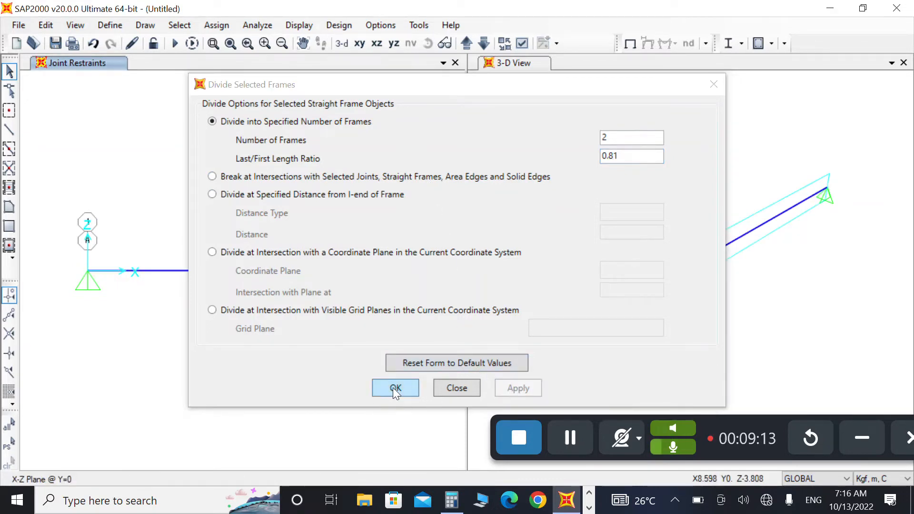
pyautogui.click(393, 388)
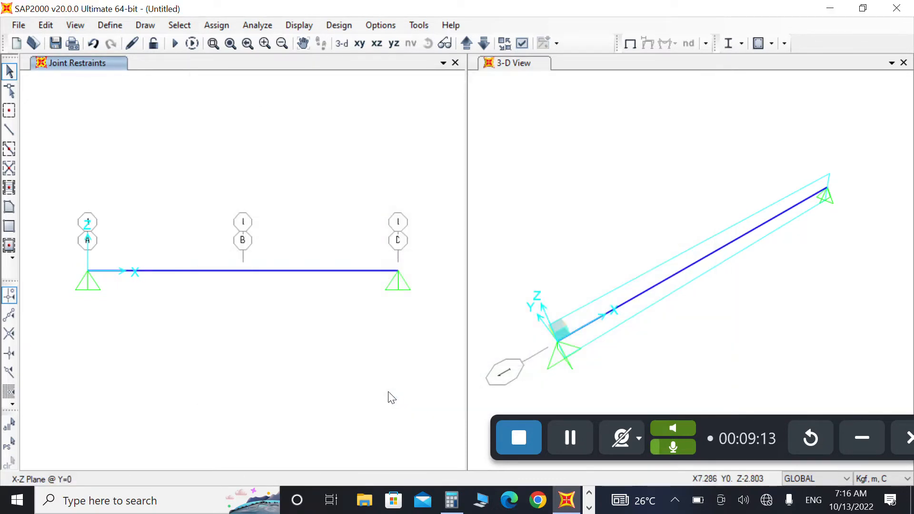
# Assign a pinned restraint, fixing translations 1, 2 and 3, to the intermediate joint between the two spans.
pyautogui.click(258, 271)
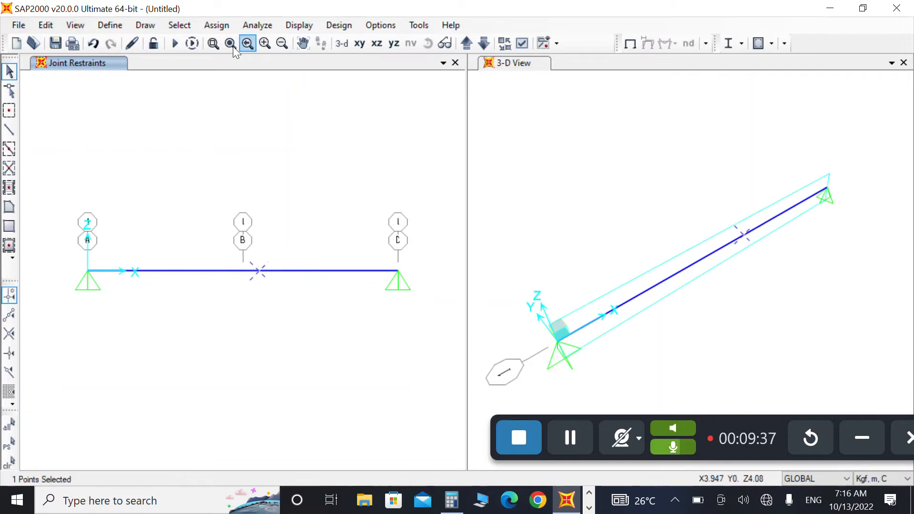
pyautogui.click(224, 28)
pyautogui.moveTo(316, 37)
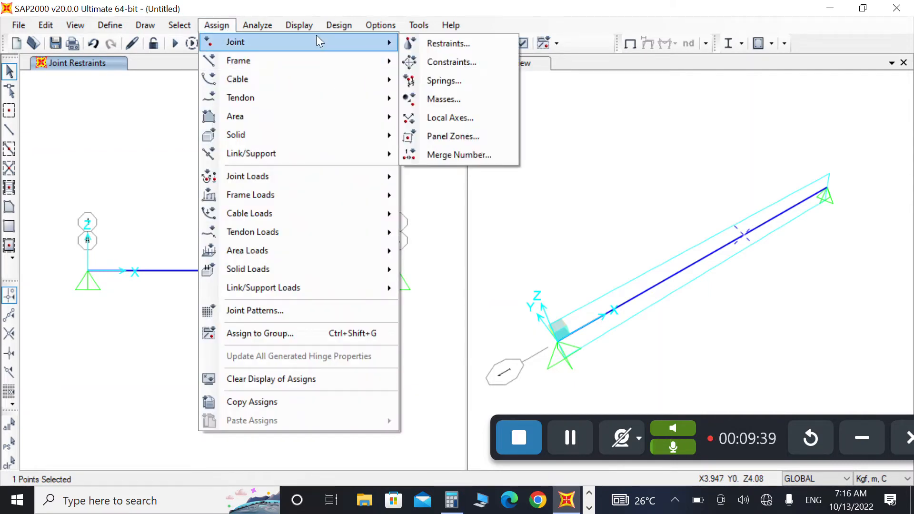
pyautogui.click(457, 42)
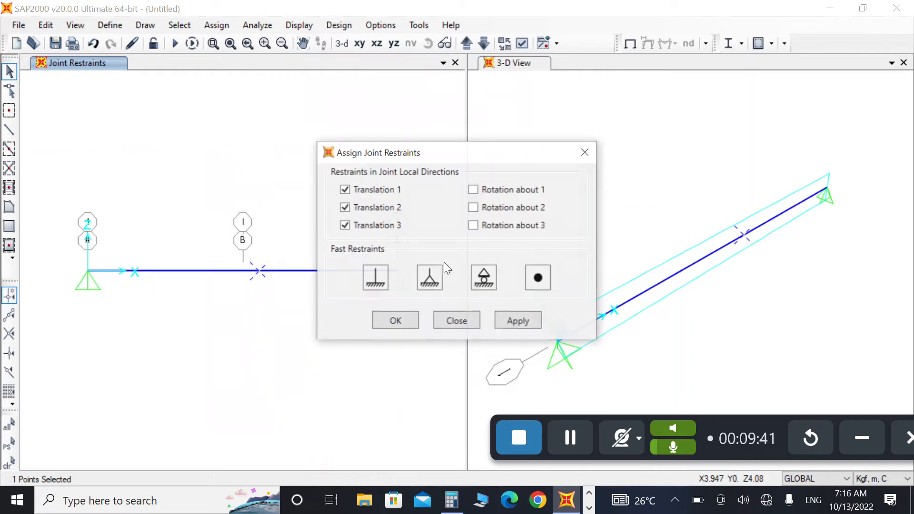
pyautogui.click(513, 322)
pyautogui.click(377, 322)
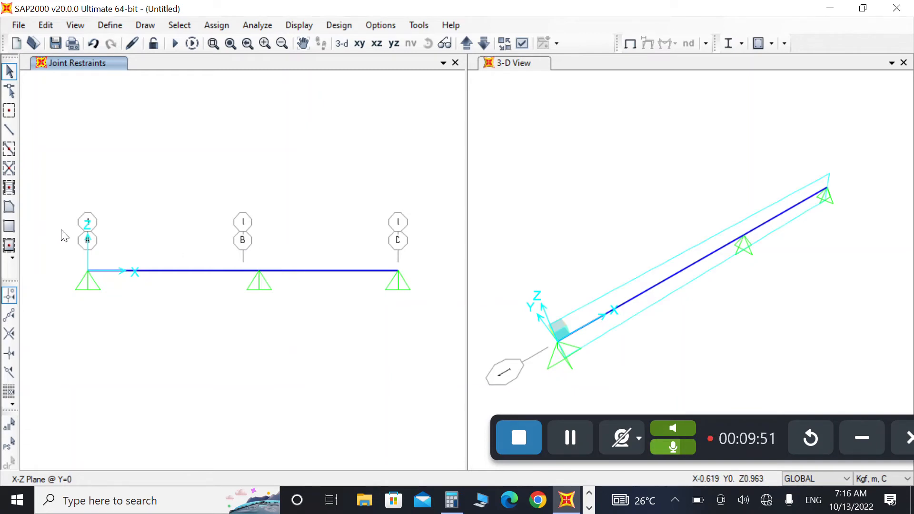
# Delete the 4000Psi material from the material definitions.
pyautogui.click(102, 28)
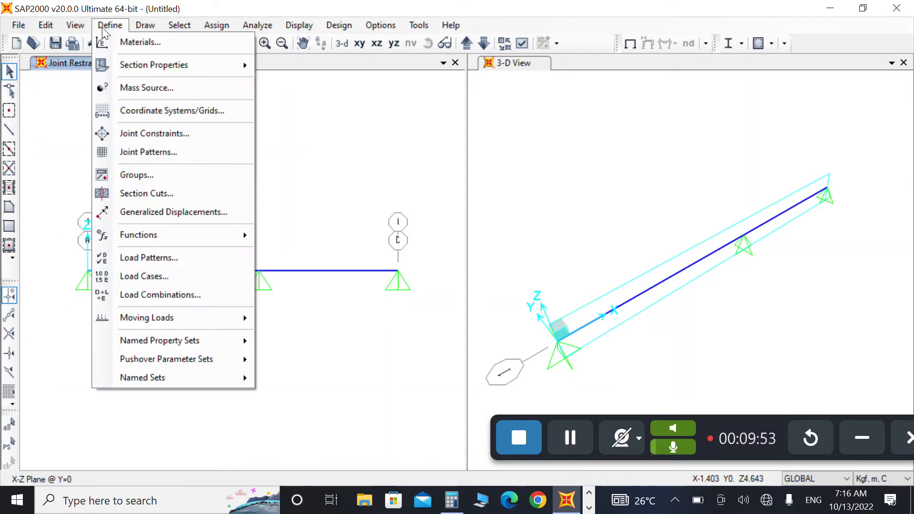
pyautogui.click(124, 42)
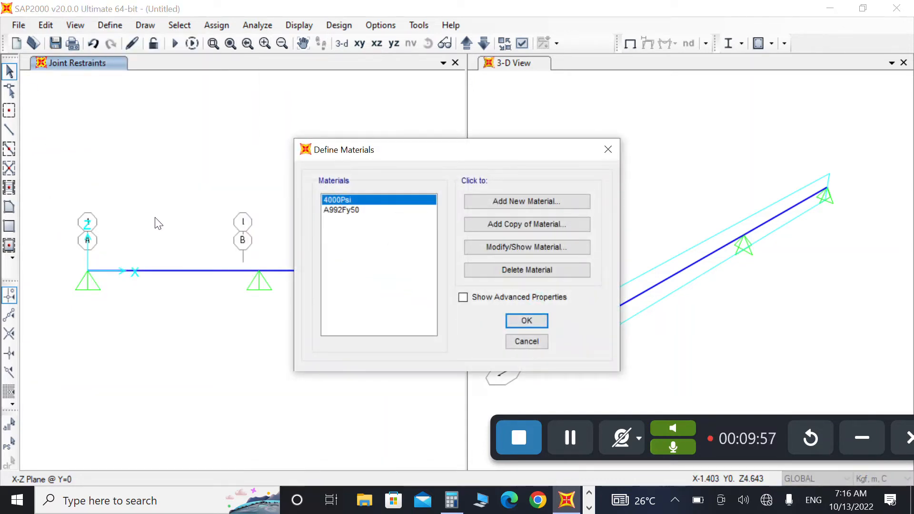
pyautogui.moveTo(376, 152); pyautogui.dragTo(235, 123)
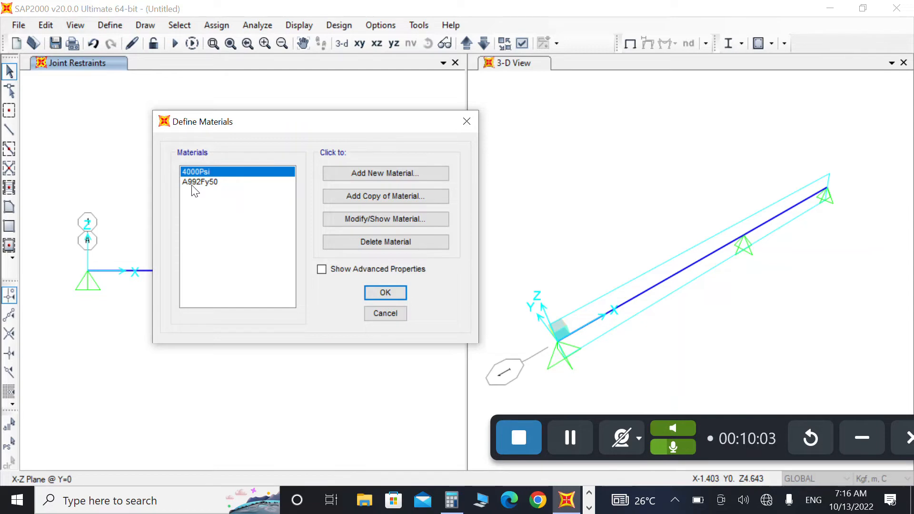
pyautogui.click(348, 241)
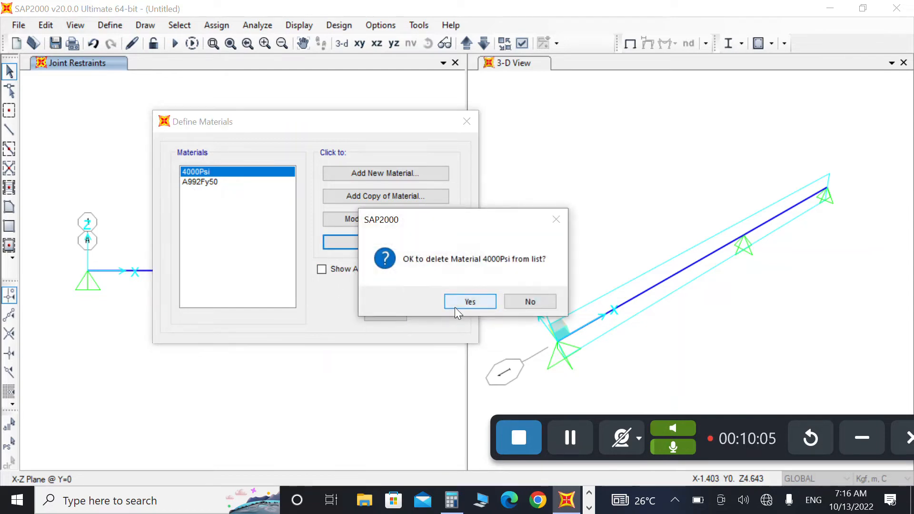
pyautogui.click(455, 306)
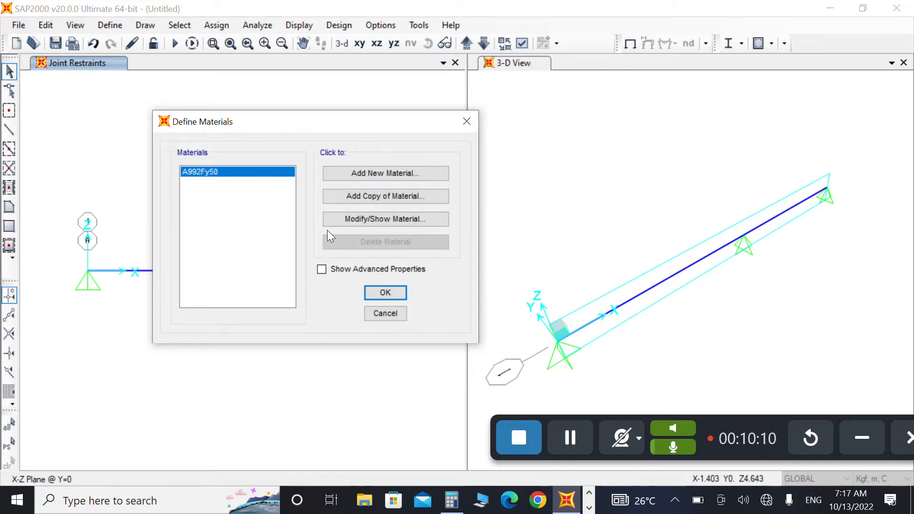
# Add a United States steel material with the ASTM A36 standard and save the material definitions.
pyautogui.click(376, 175)
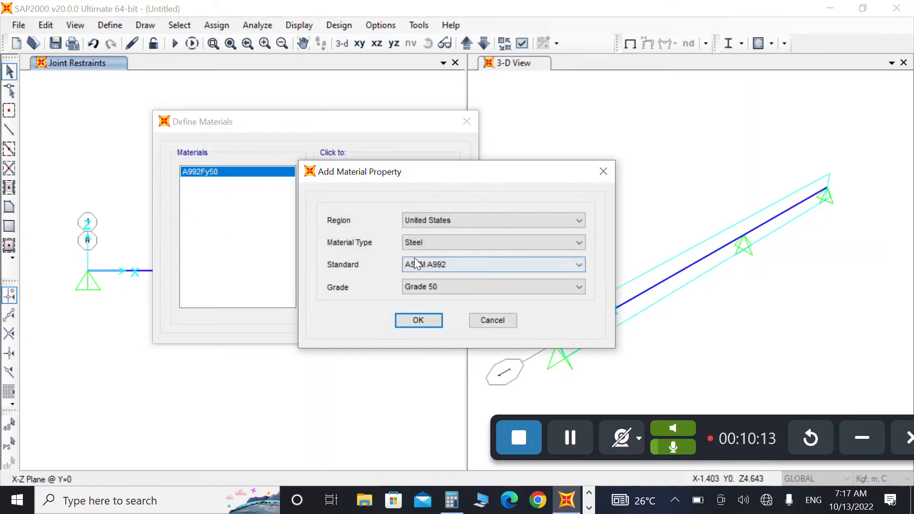
pyautogui.click(430, 261)
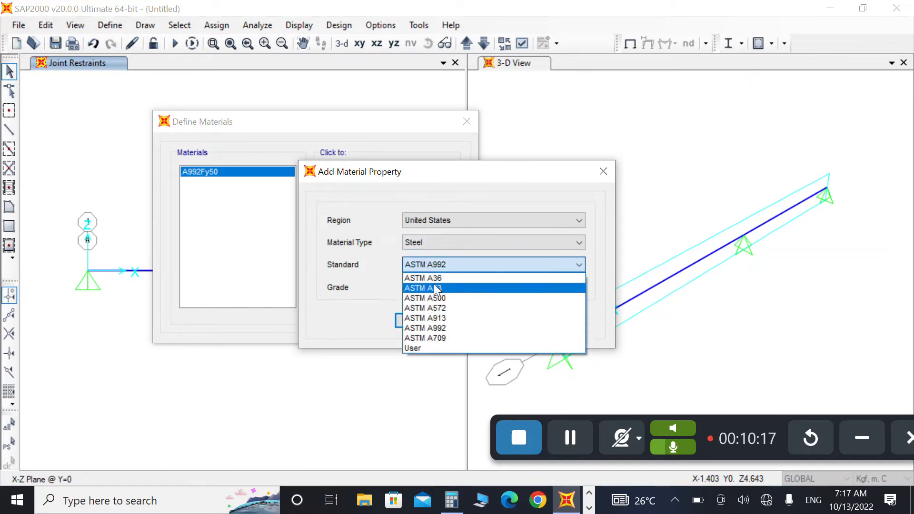
pyautogui.click(434, 287)
pyautogui.click(437, 267)
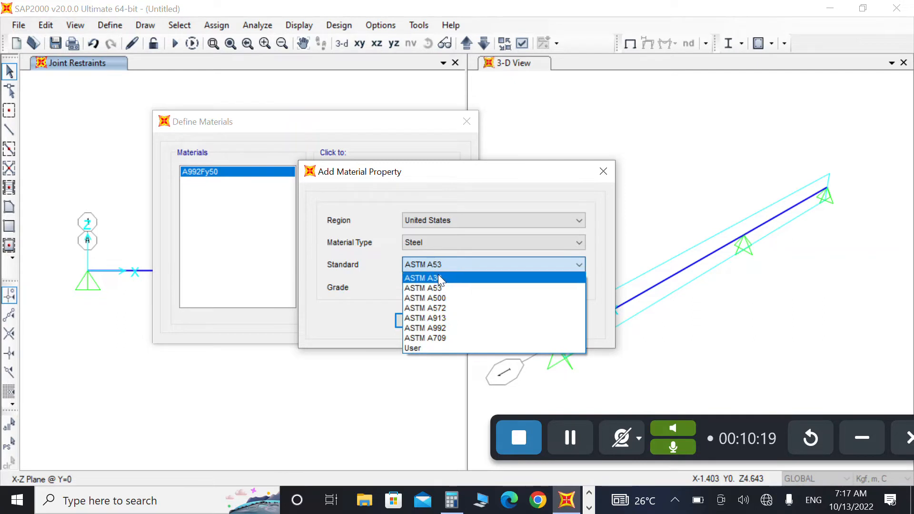
pyautogui.click(438, 278)
pyautogui.click(410, 321)
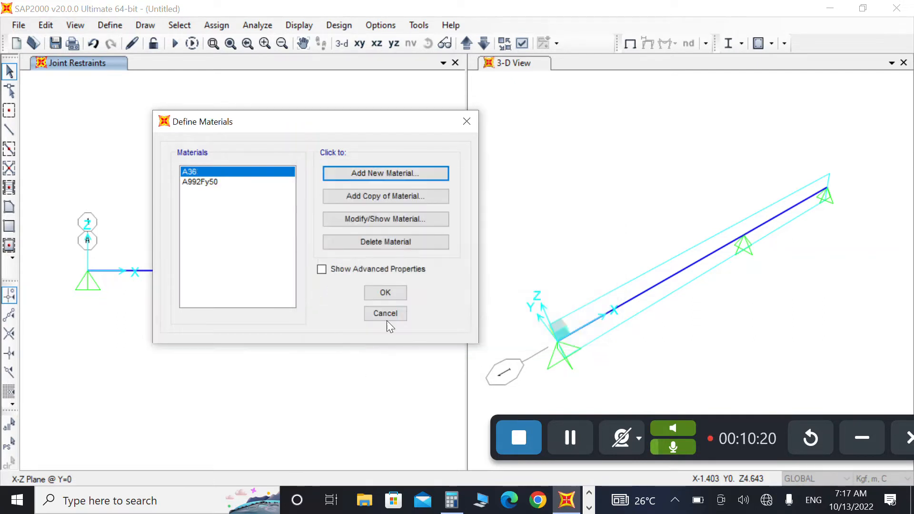
pyautogui.click(399, 293)
# Open the SECTIONS.PRO property file as the source for importing steel I/Wide Flange frame sections.
pyautogui.click(108, 26)
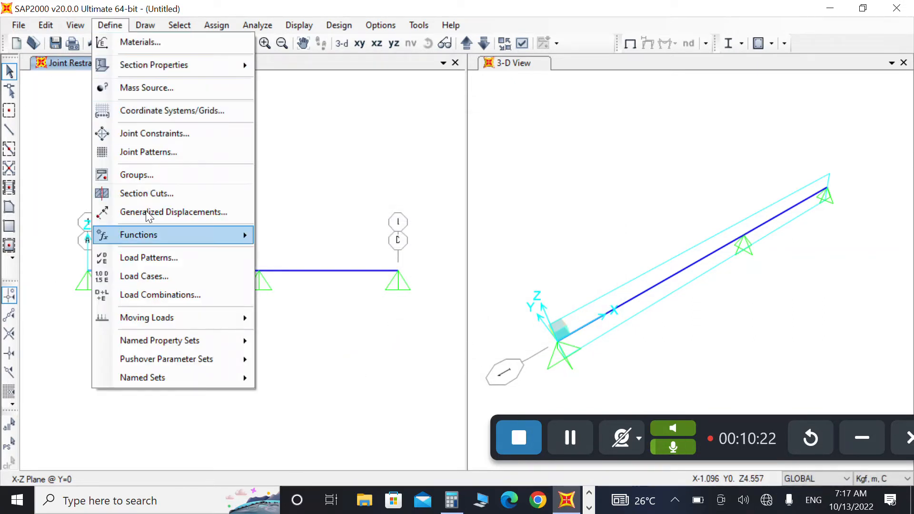
pyautogui.moveTo(205, 71)
pyautogui.click(307, 67)
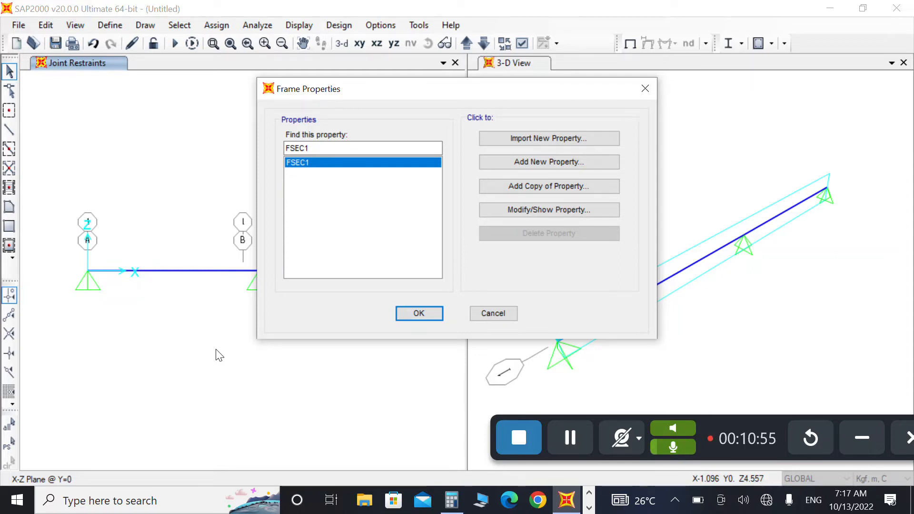
pyautogui.click(520, 139)
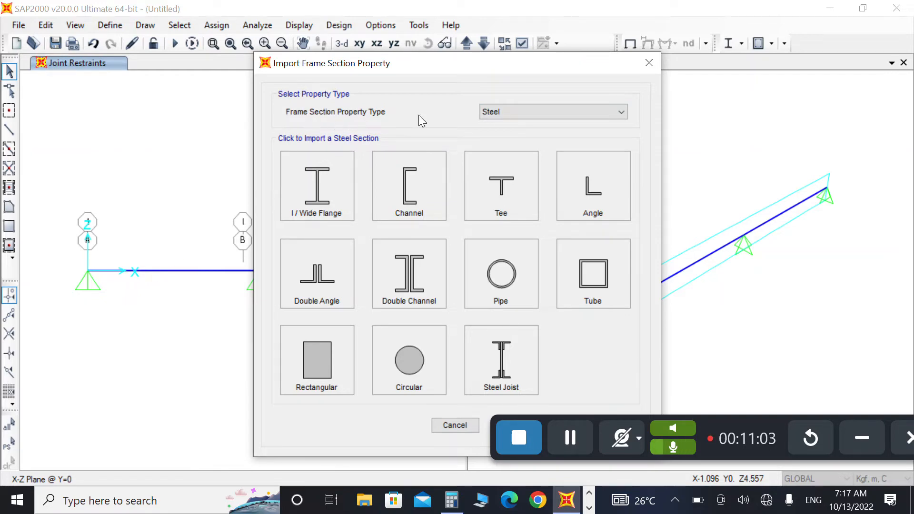
pyautogui.click(320, 211)
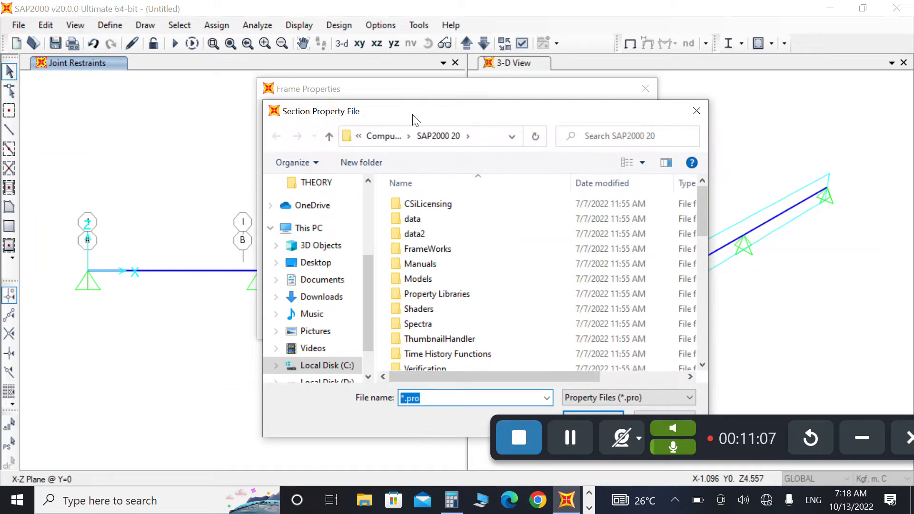
pyautogui.doubleClick(338, 276)
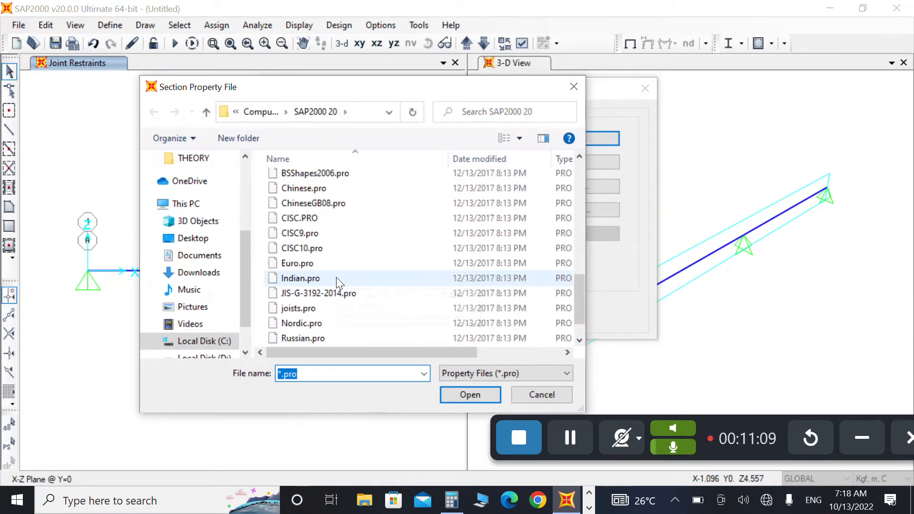
pyautogui.scroll(-1, 336, 285)
pyautogui.scroll(4, 329, 281)
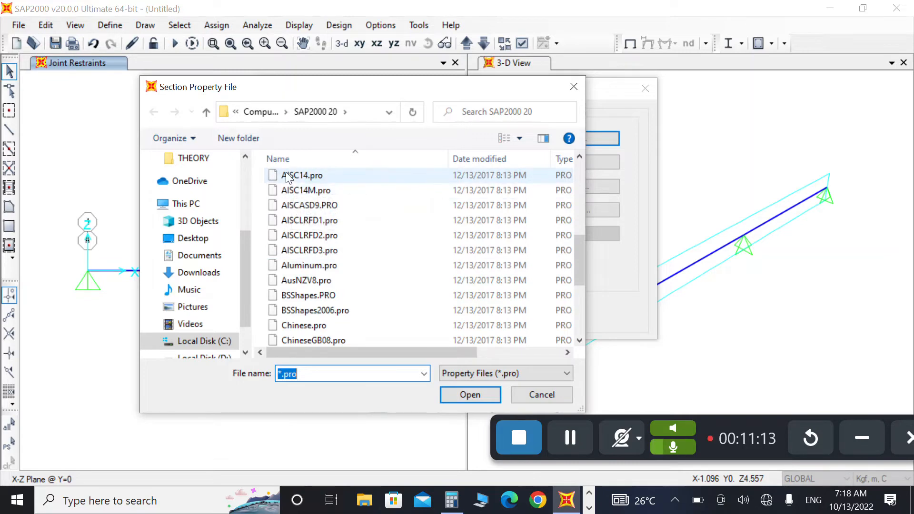
pyautogui.scroll(-2, 304, 218)
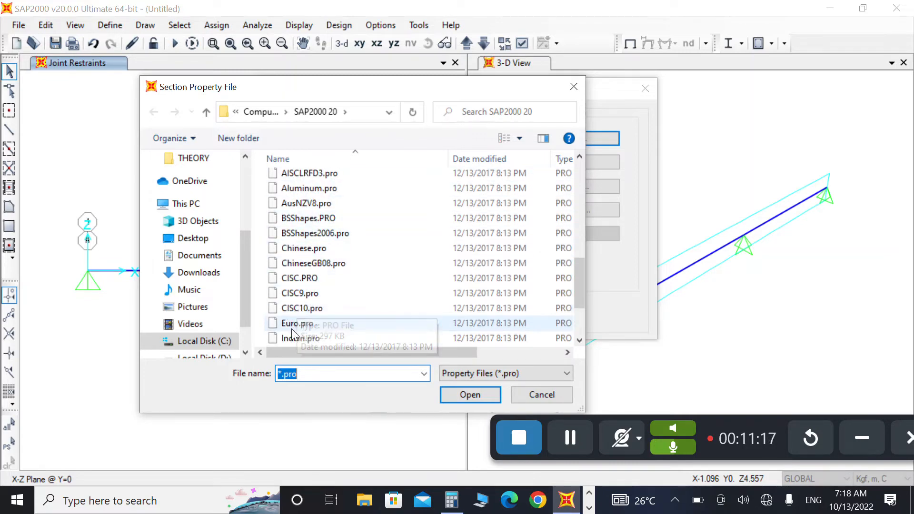
pyautogui.scroll(-2, 305, 336)
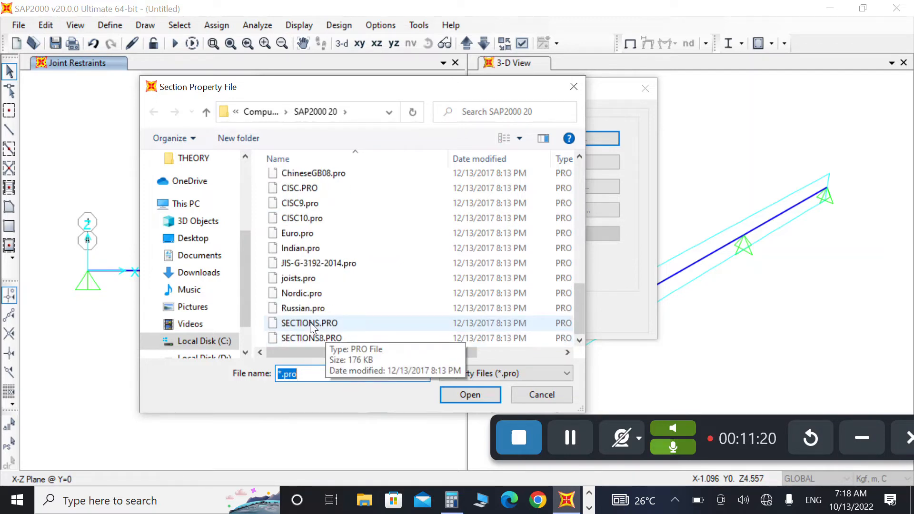
pyautogui.click(310, 324)
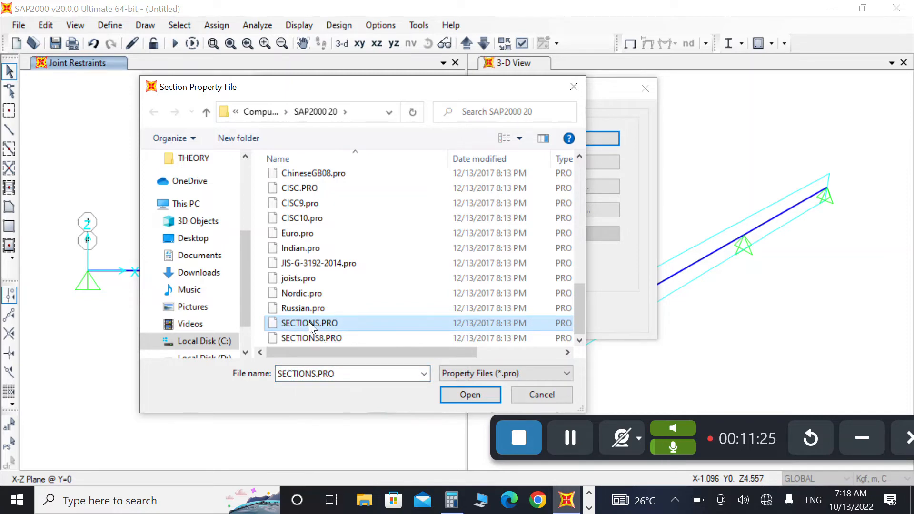
pyautogui.click(451, 399)
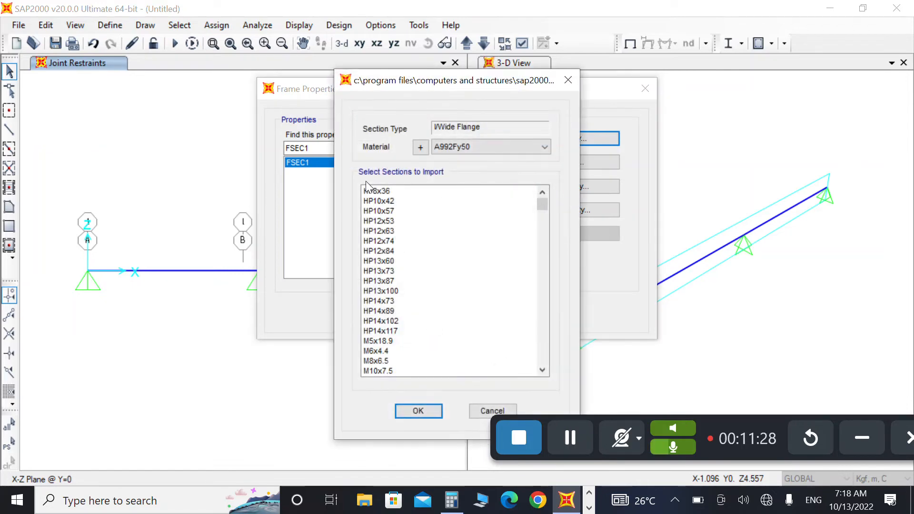
# Import all listed I/Wide Flange sections, from HP8x36 through W44x285, with material A992Fy50.
pyautogui.moveTo(367, 186); pyautogui.dragTo(393, 312)
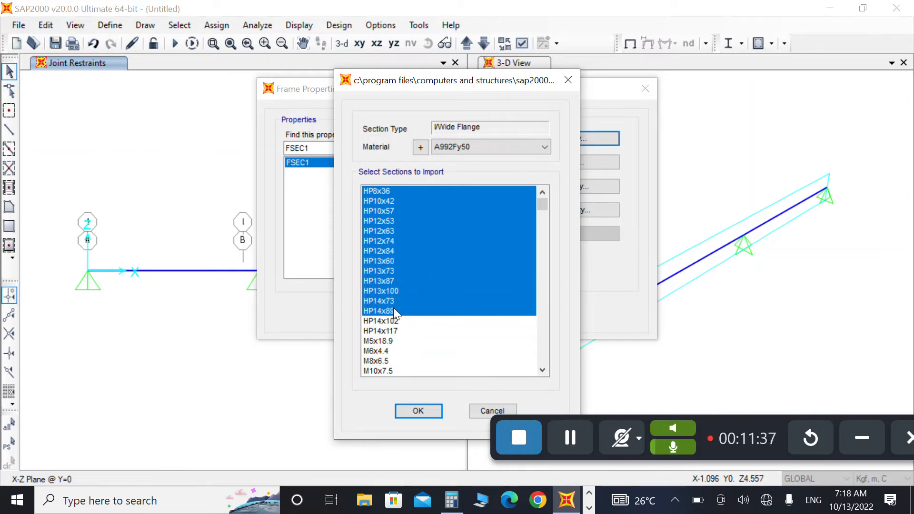
pyautogui.moveTo(393, 308); pyautogui.dragTo(393, 305)
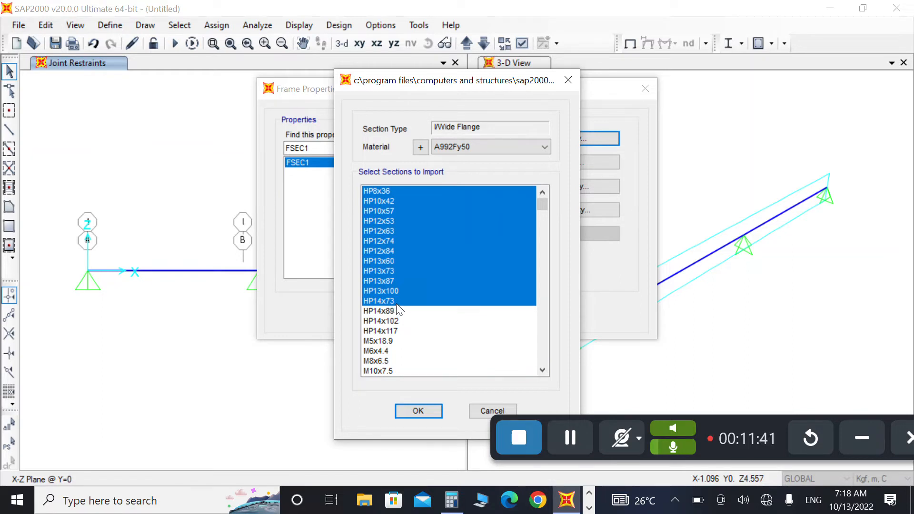
pyautogui.moveTo(398, 301); pyautogui.dragTo(385, 403)
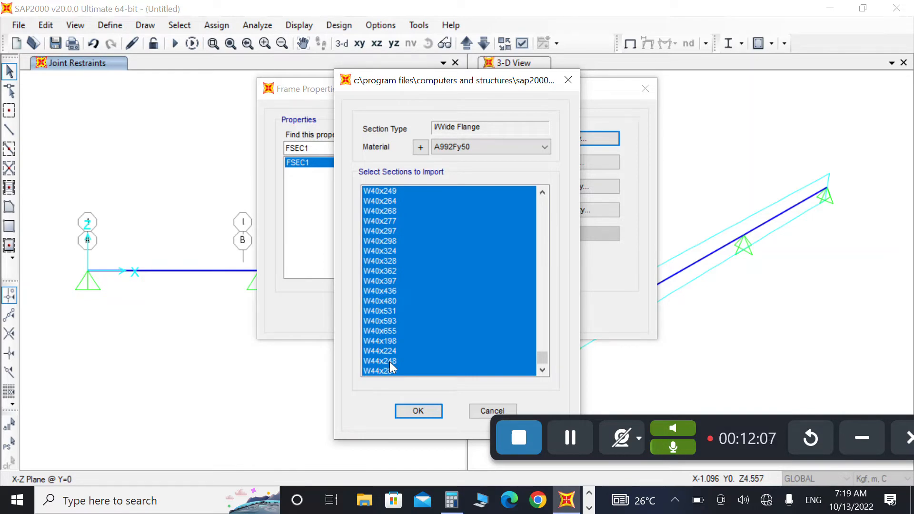
pyautogui.click(418, 410)
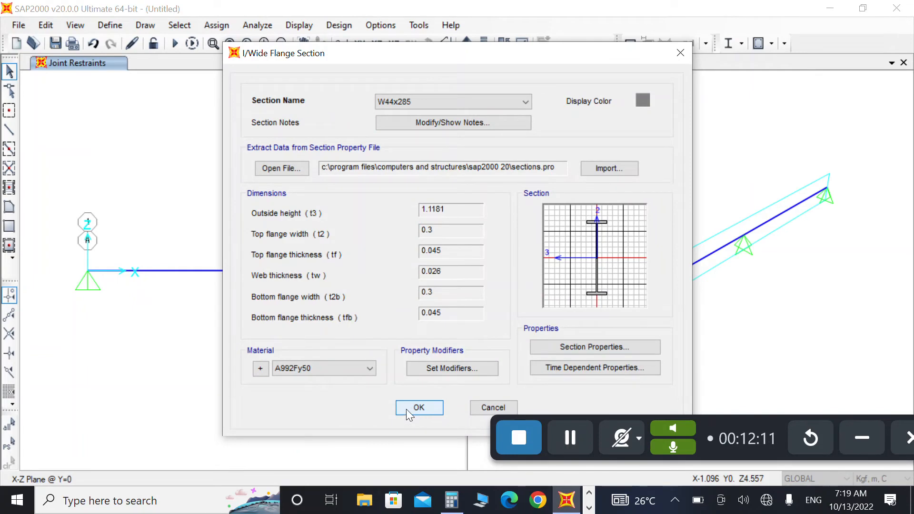
pyautogui.click(406, 407)
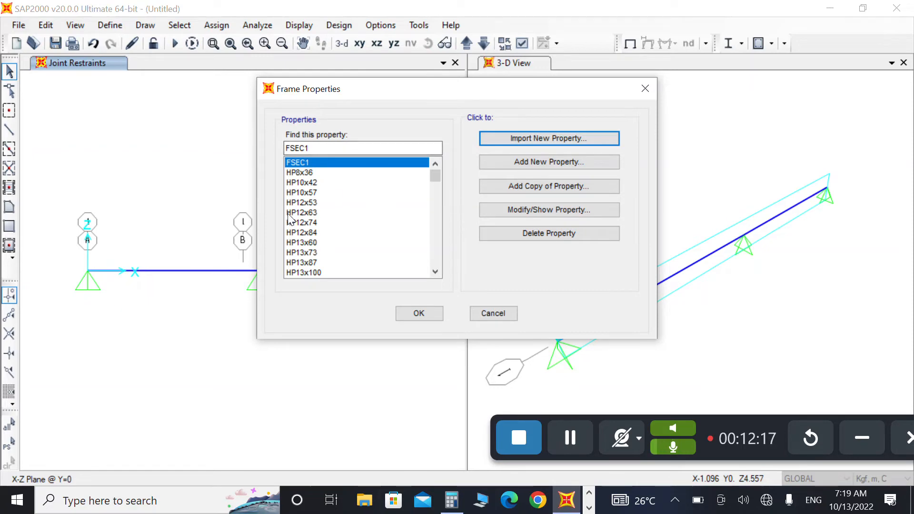
# Add a new steel auto select section property and name it I Beam.
pyautogui.scroll(-4, 304, 257)
pyautogui.scroll(3, 305, 261)
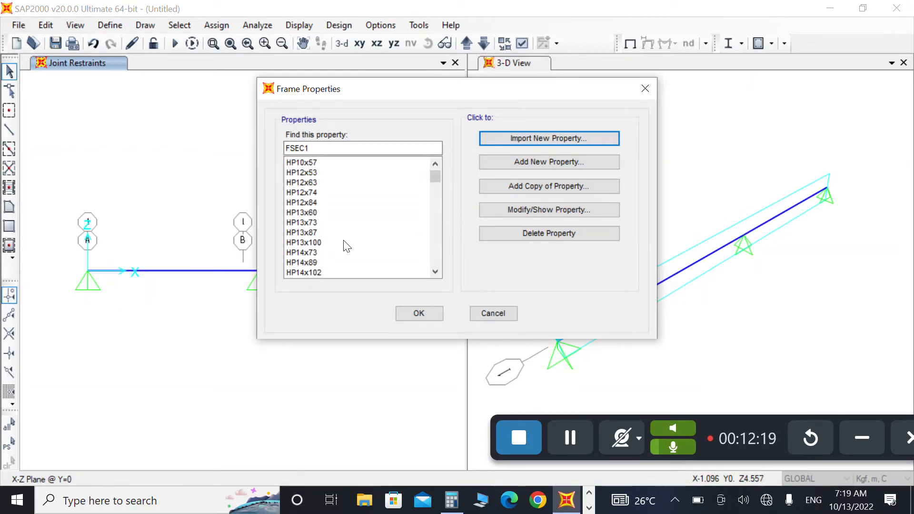
pyautogui.click(531, 162)
pyautogui.click(499, 365)
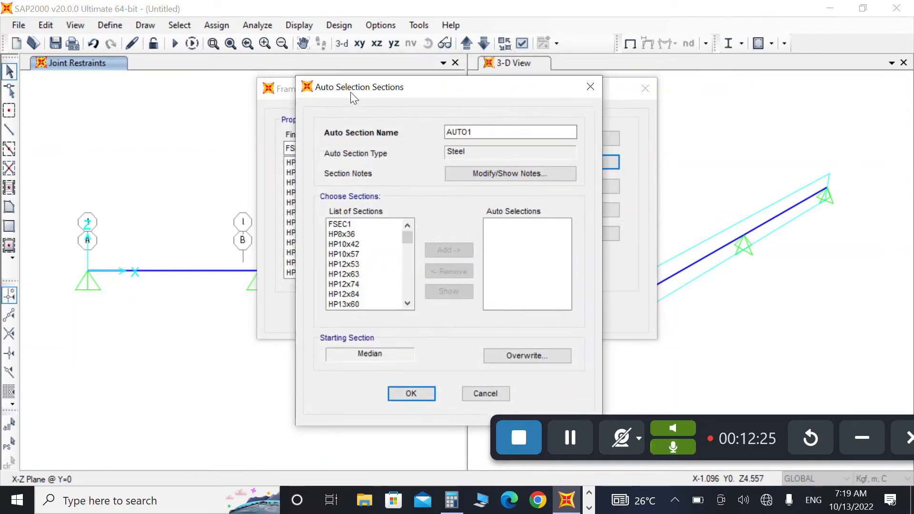
pyautogui.moveTo(351, 92); pyautogui.dragTo(234, 57)
pyautogui.doubleClick(376, 101)
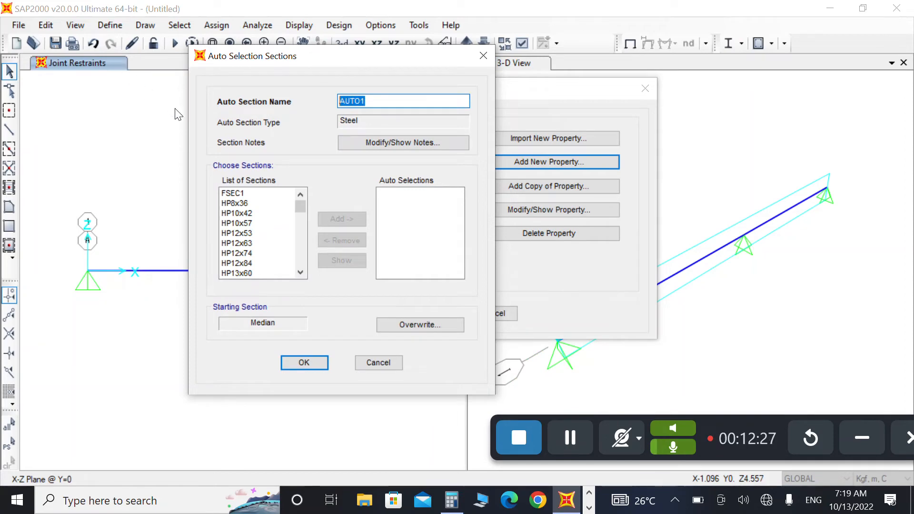
pyautogui.press('BackSpace')
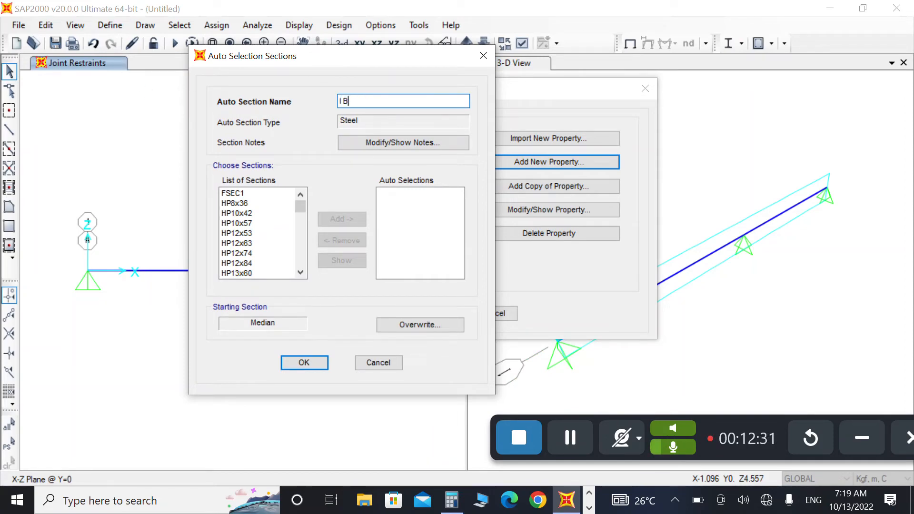
pyautogui.write('I Beam')
# Add every imported section except FSEC1 to the I Beam auto selections and save the frame properties.
pyautogui.moveTo(233, 205); pyautogui.dragTo(259, 315)
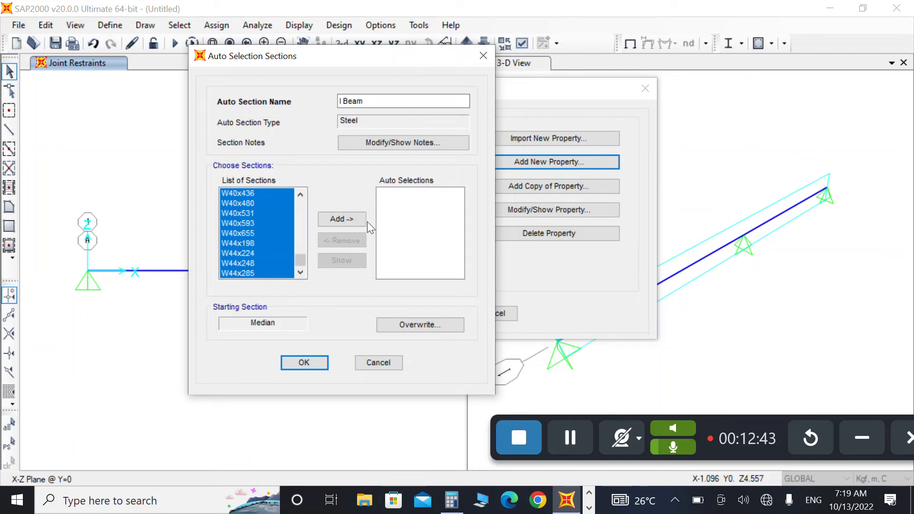
pyautogui.click(362, 220)
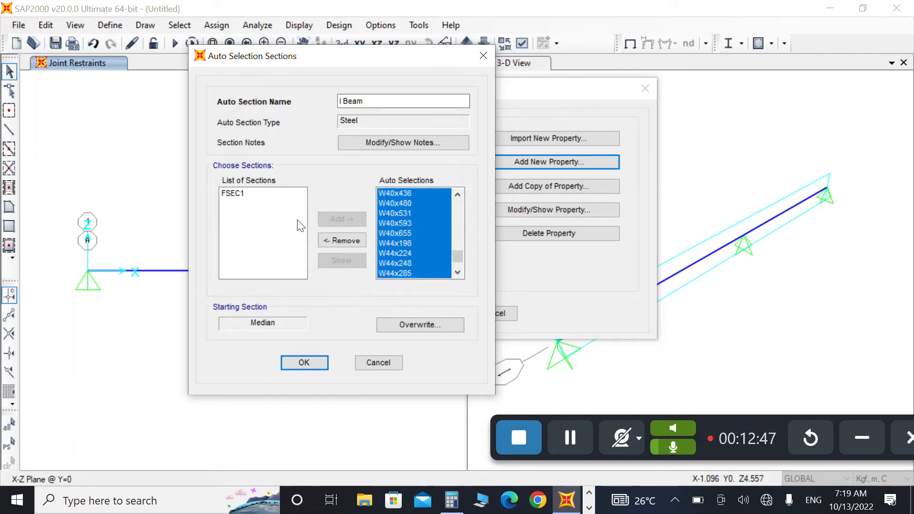
pyautogui.click(293, 371)
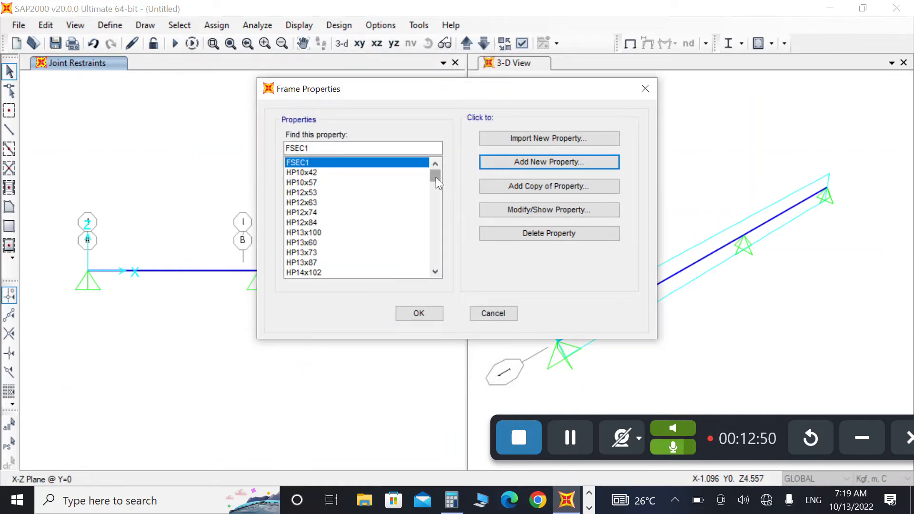
pyautogui.moveTo(435, 177); pyautogui.dragTo(431, 142)
pyautogui.scroll(-3, 309, 272)
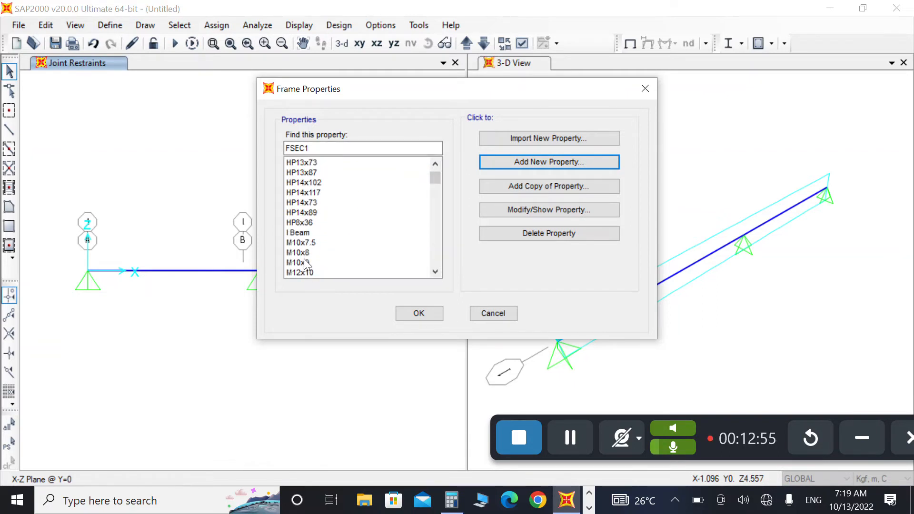
pyautogui.click(440, 313)
# Add a load pattern named Live of type Live with self weight multiplier 0 and save the load patterns.
pyautogui.click(110, 25)
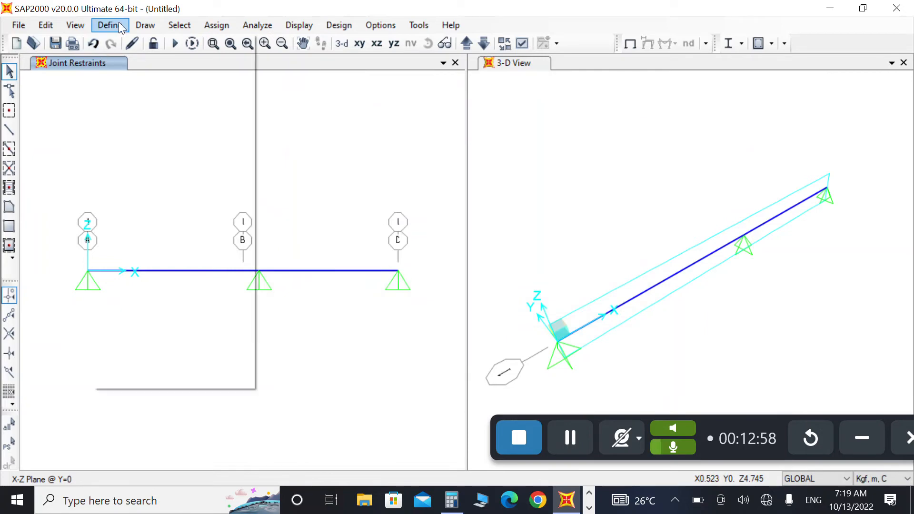
pyautogui.click(154, 257)
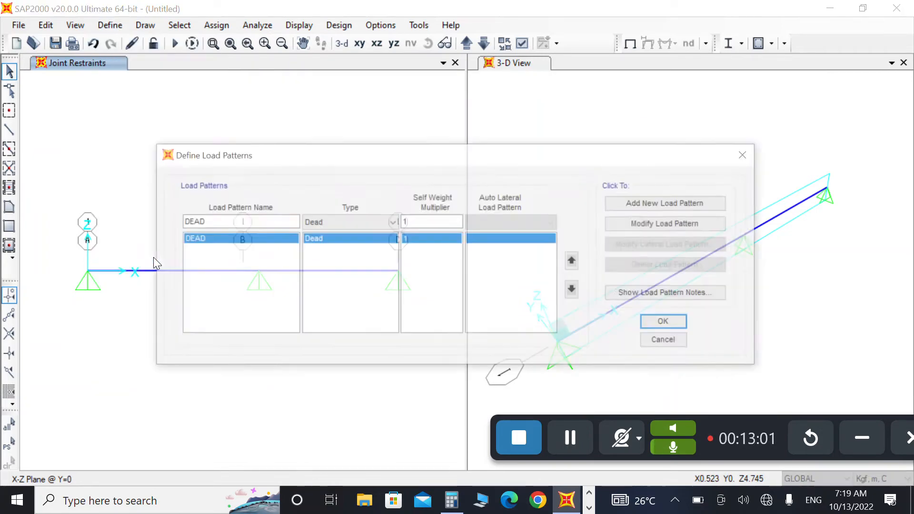
pyautogui.doubleClick(205, 222)
pyautogui.write('Live')
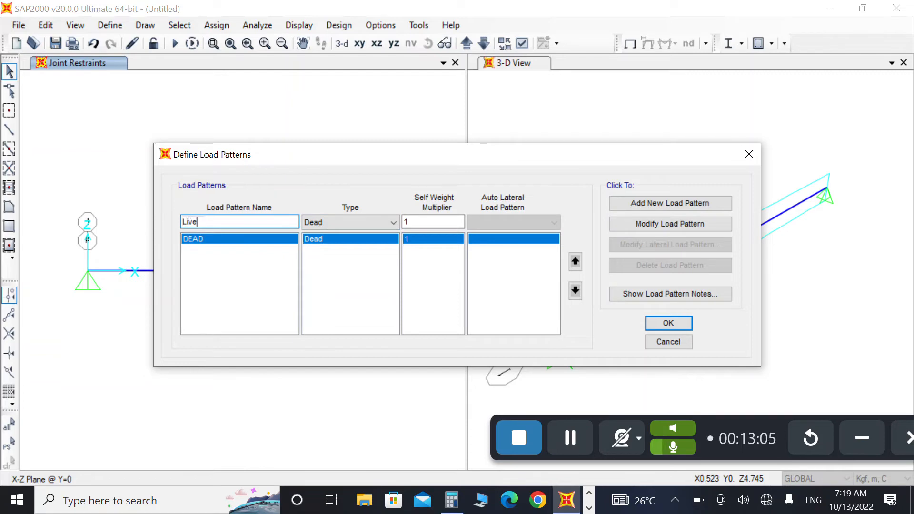
pyautogui.click(348, 223)
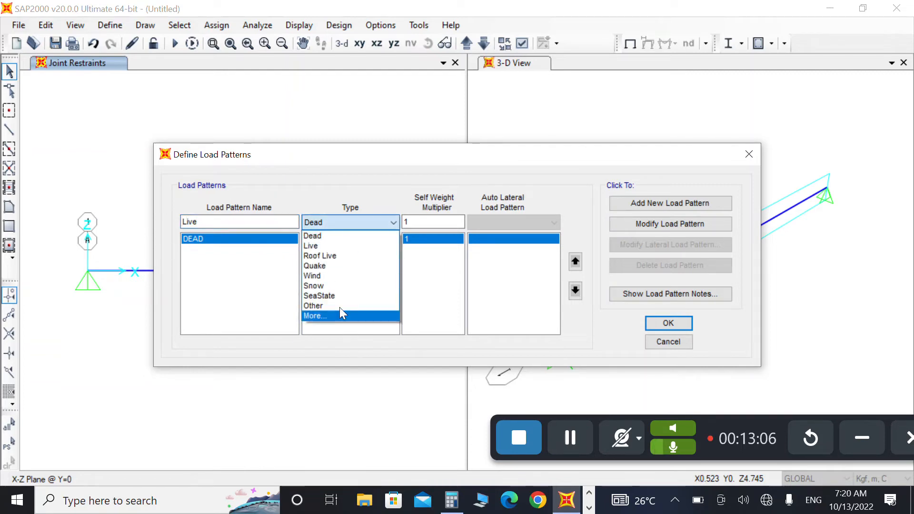
pyautogui.click(332, 245)
pyautogui.click(668, 203)
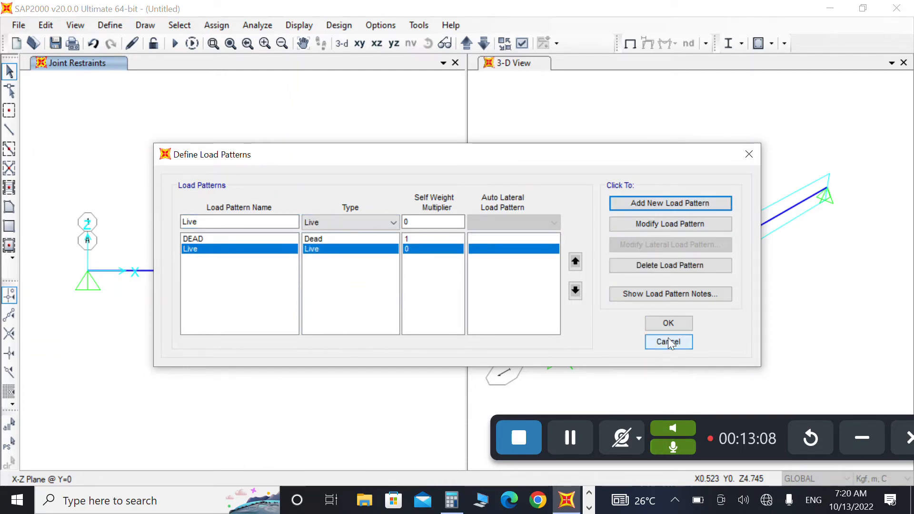
pyautogui.click(669, 323)
# Create a new Linear Add load combination containing the DEAD load case with scale factor 1.2.
pyautogui.click(110, 25)
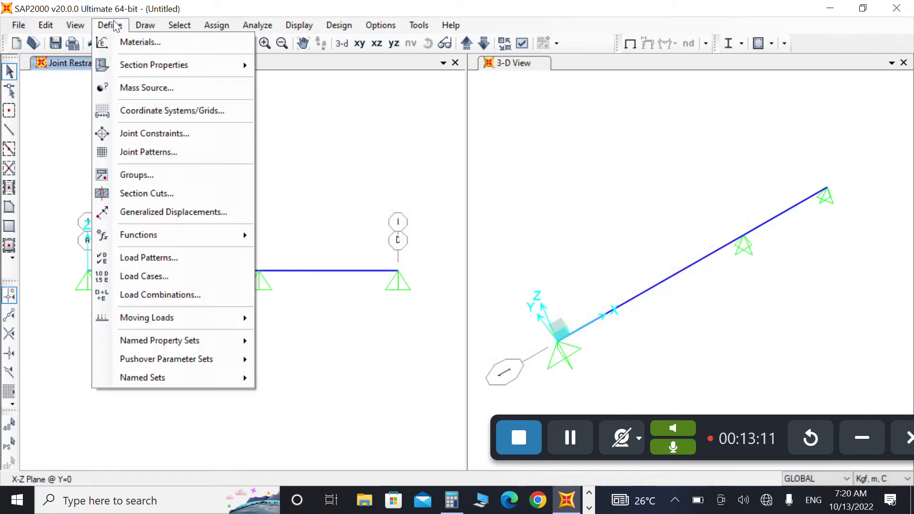
pyautogui.click(168, 293)
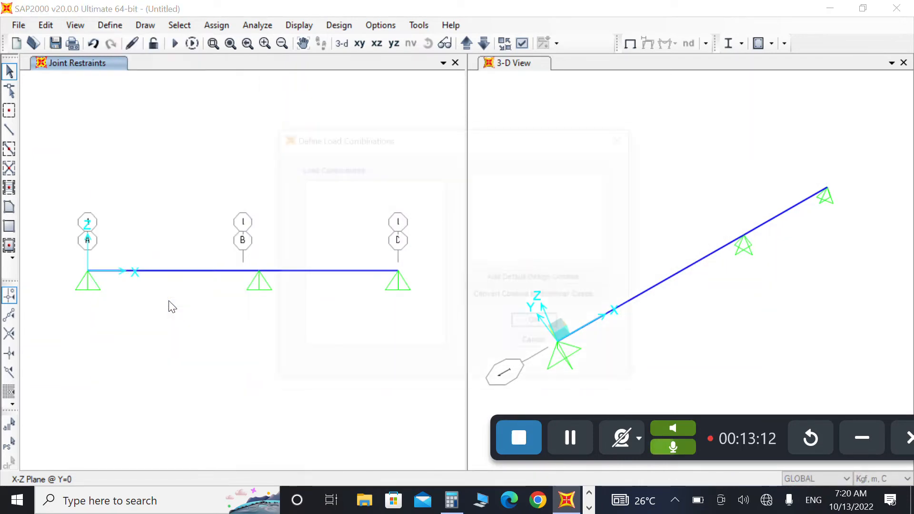
pyautogui.click(539, 191)
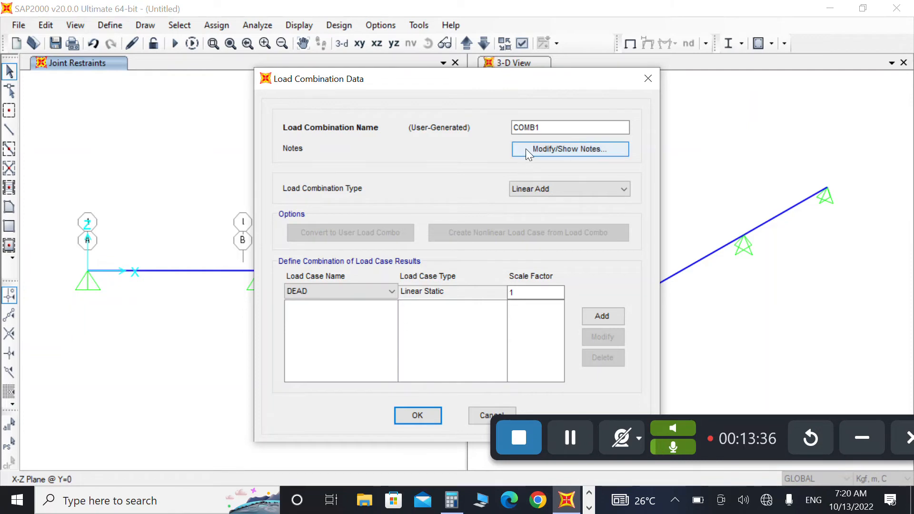
pyautogui.click(527, 293)
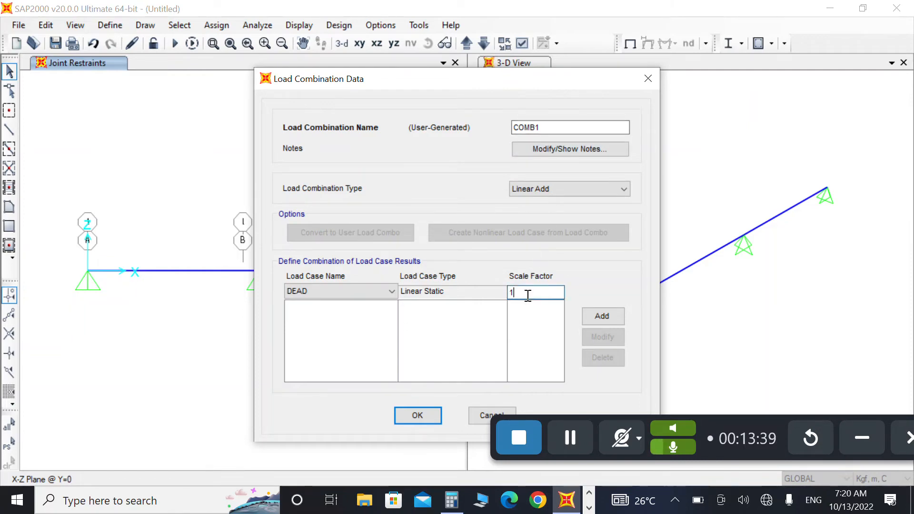
pyautogui.write('.2')
pyautogui.click(602, 316)
# Add the Live load case to the combination with scale factor 1.6.
pyautogui.click(391, 291)
pyautogui.click(349, 314)
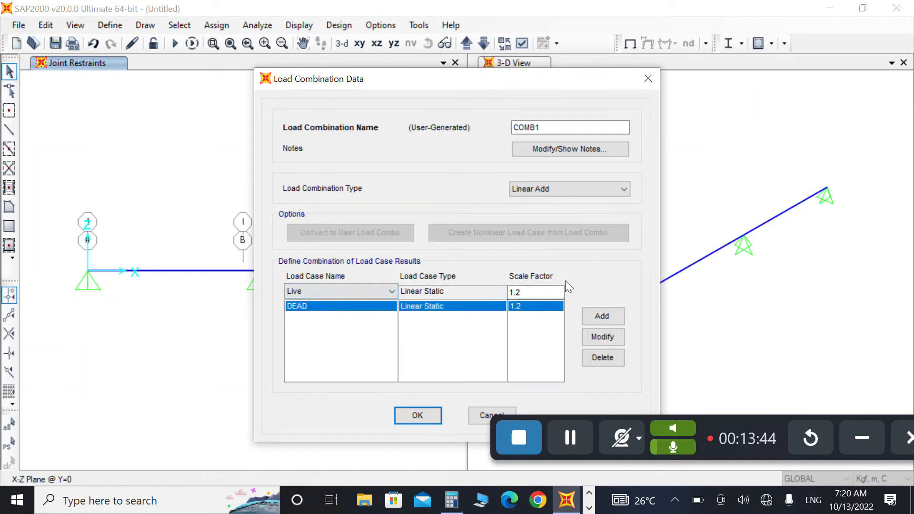
pyautogui.click(541, 292)
pyautogui.click(598, 316)
# Name the load combination 1.2DL+1.6LL and save the load combinations.
pyautogui.moveTo(576, 127); pyautogui.dragTo(353, 128)
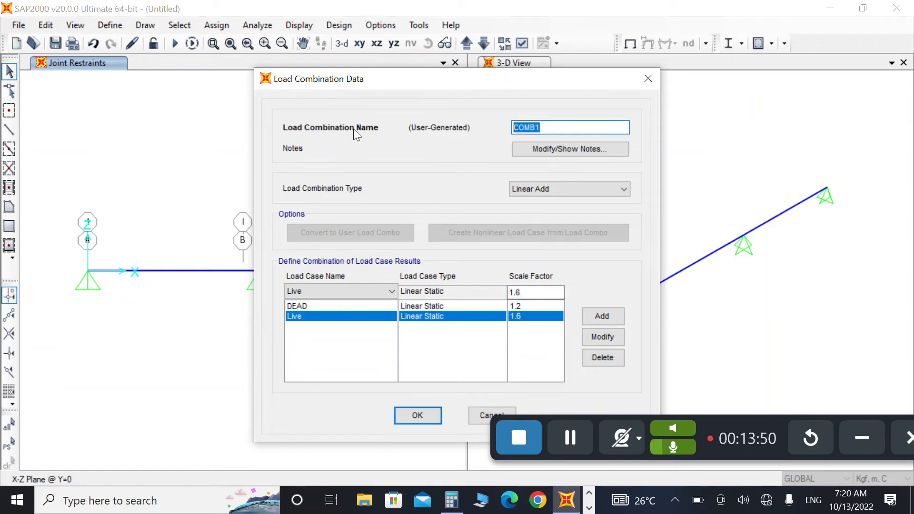
pyautogui.write('1.2DL+1.')
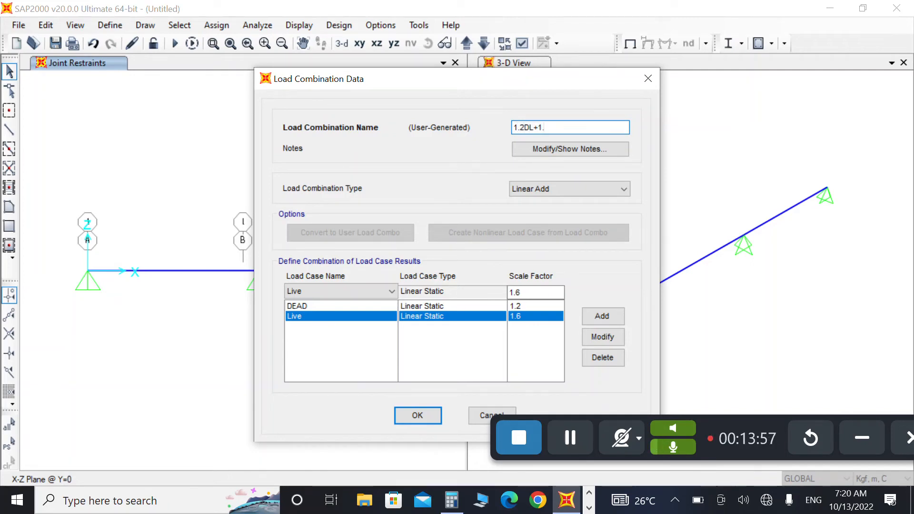
pyautogui.write('LL')
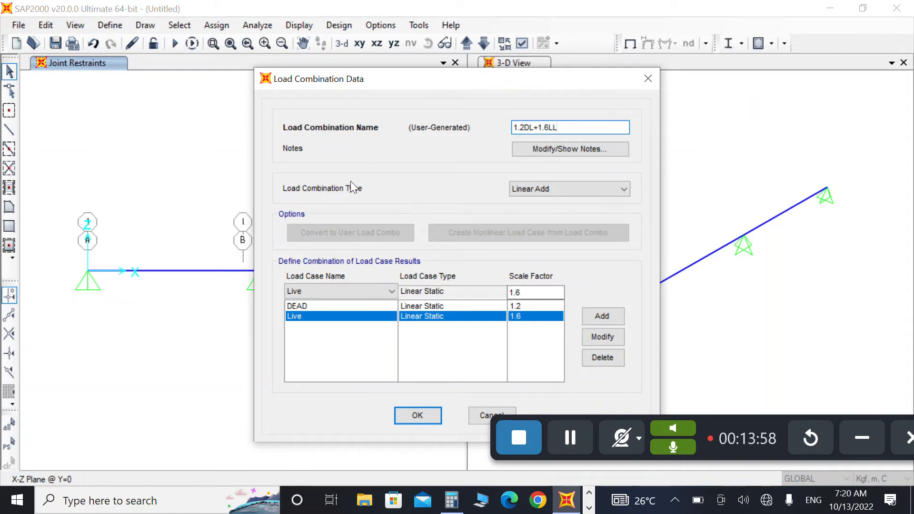
pyautogui.click(417, 415)
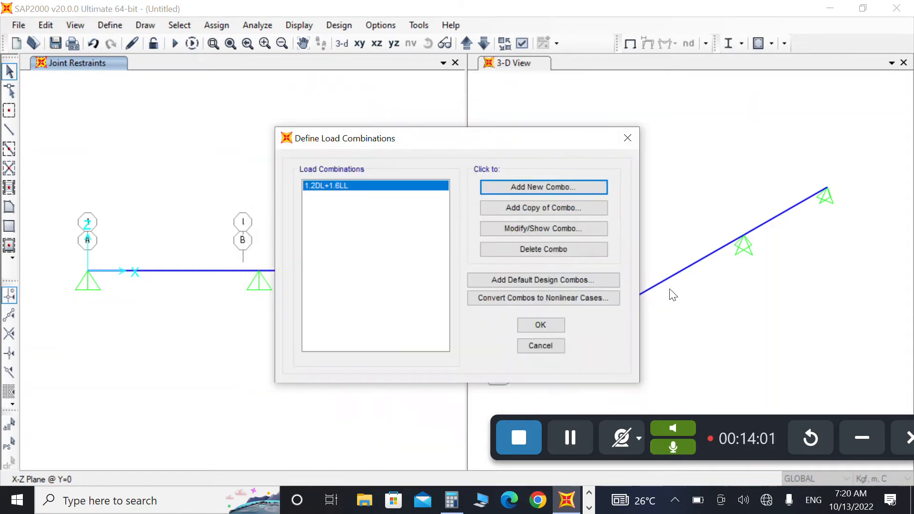
pyautogui.click(537, 324)
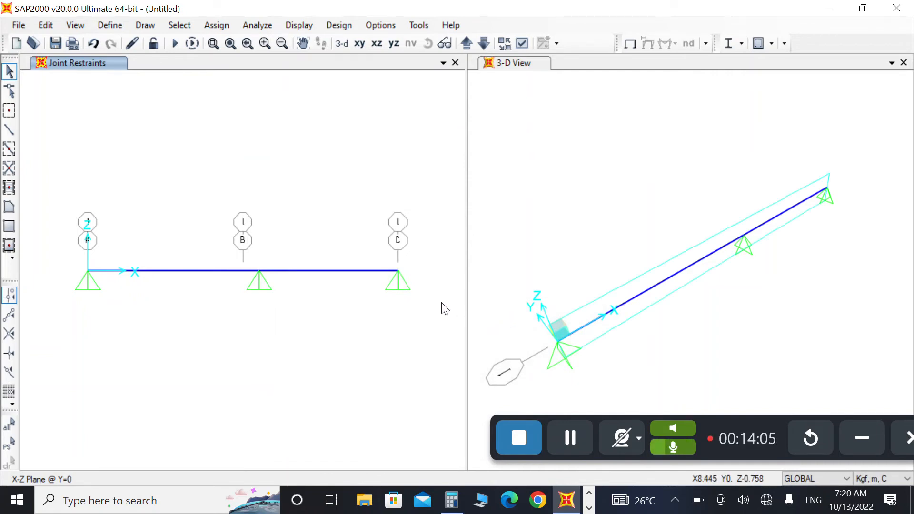
# Assign the I Beam auto-select section to both spans of the beam.
pyautogui.moveTo(438, 219); pyautogui.dragTo(78, 304)
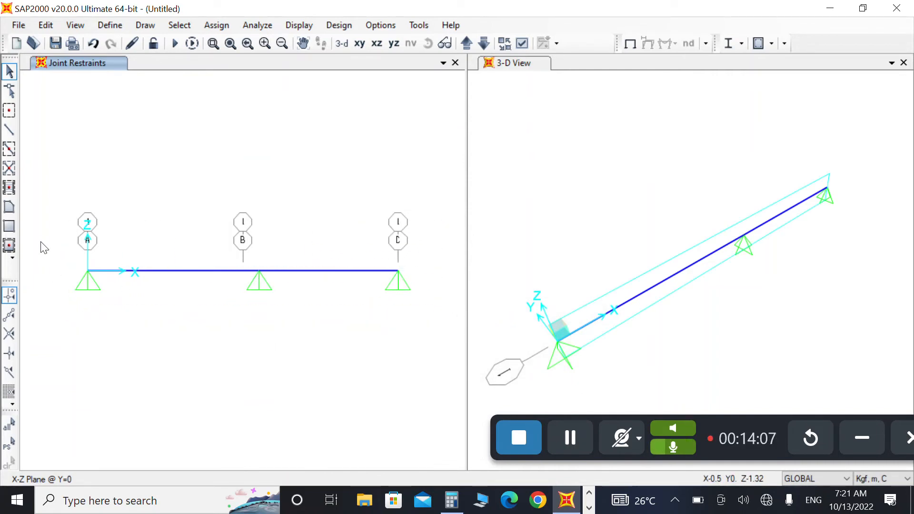
pyautogui.moveTo(61, 218); pyautogui.dragTo(444, 327)
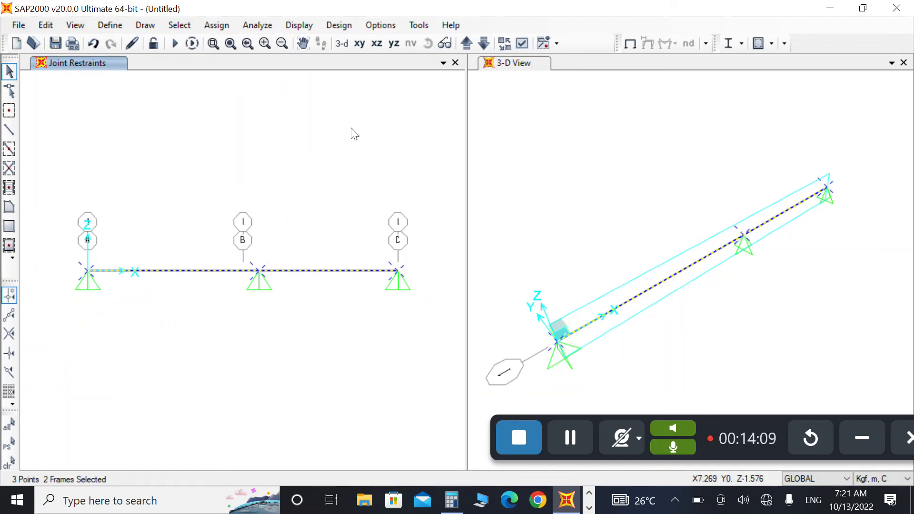
pyautogui.click(220, 26)
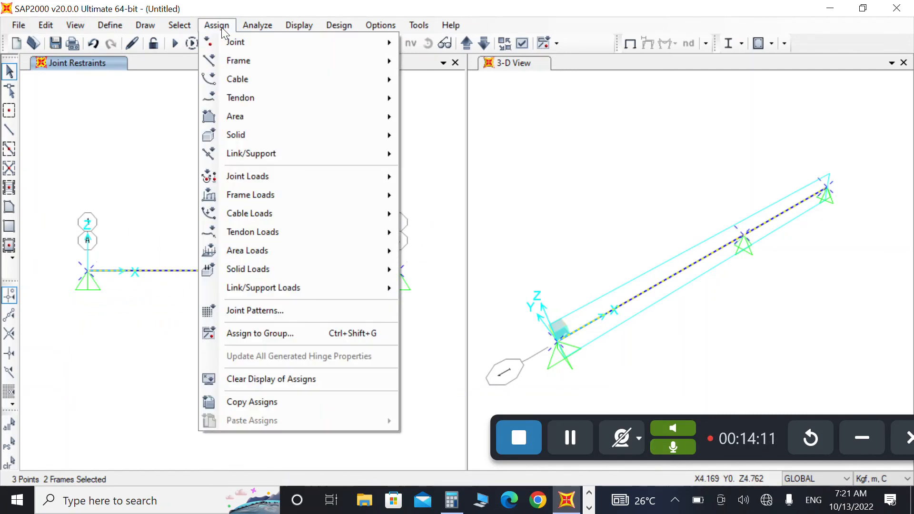
pyautogui.moveTo(248, 61)
pyautogui.click(429, 61)
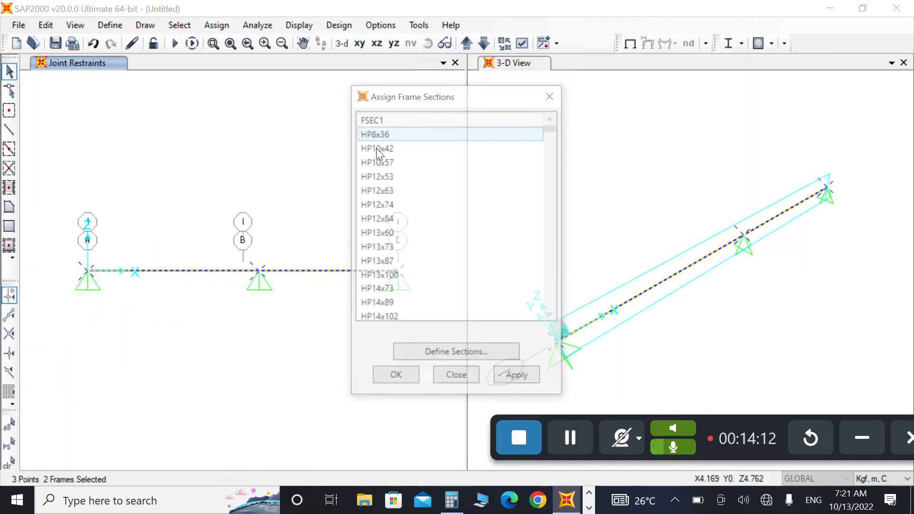
pyautogui.scroll(-1, 405, 244)
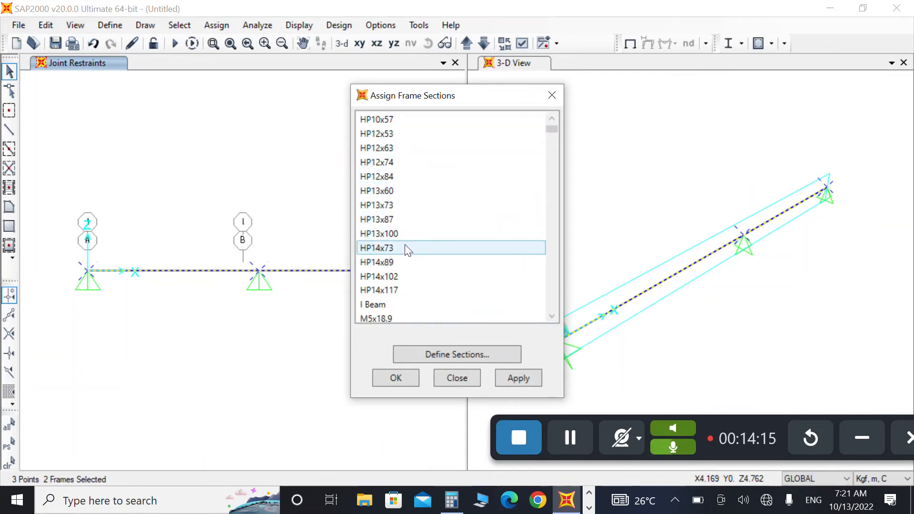
pyautogui.click(385, 310)
pyautogui.click(514, 379)
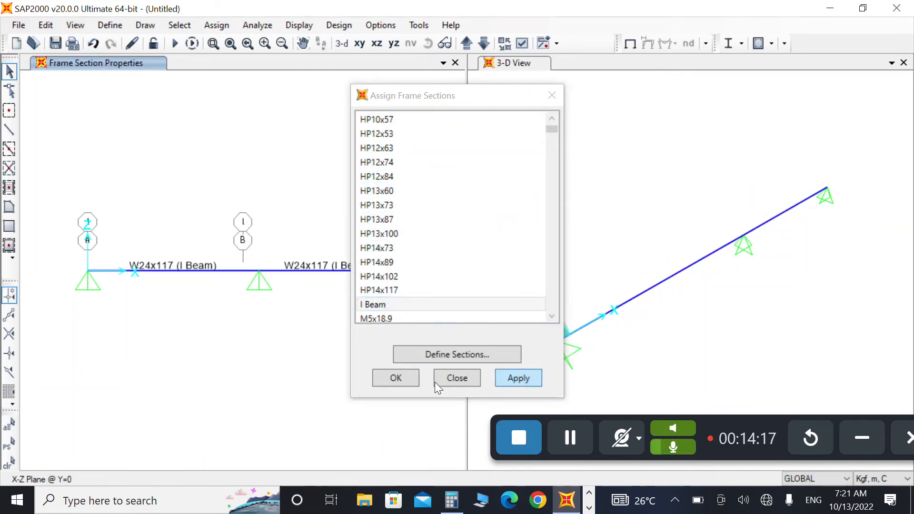
pyautogui.click(400, 376)
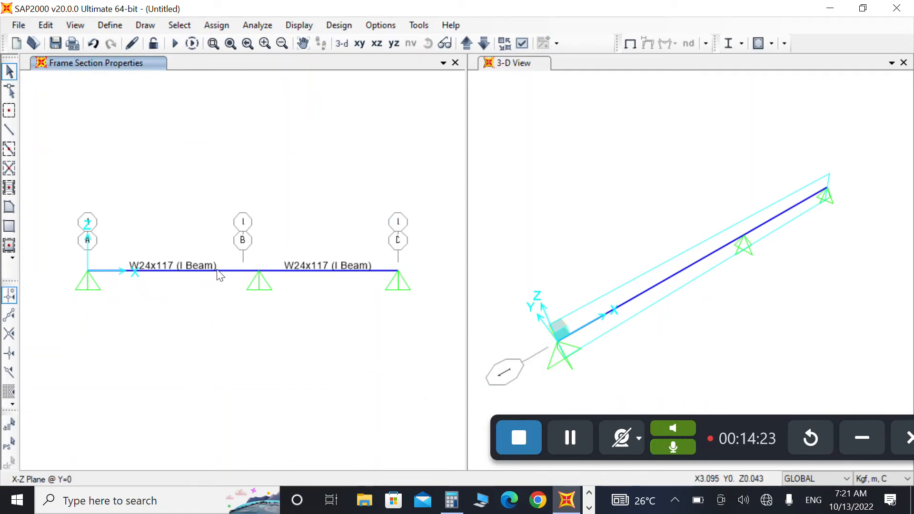
# Apply a 200 kgf/m uniform gravity load in the Live pattern to the first span, with the absolute distance from End-I option.
pyautogui.click(142, 272)
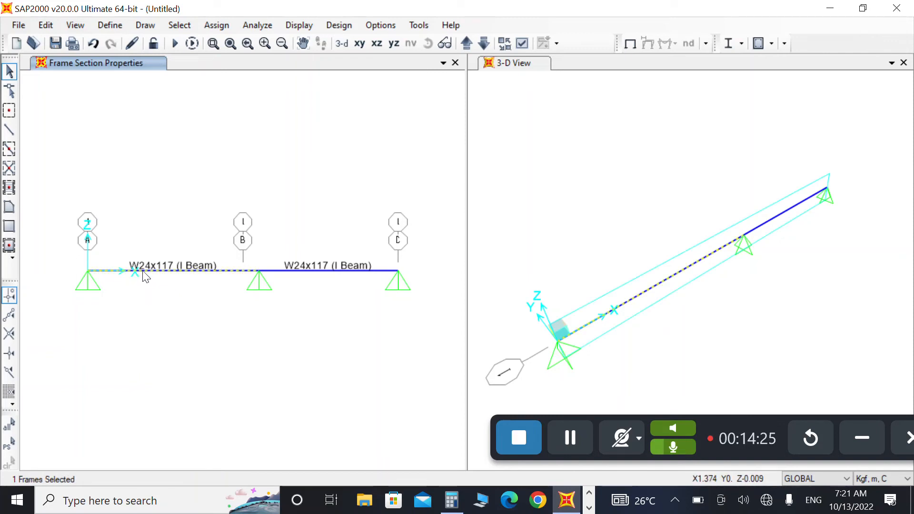
pyautogui.click(260, 273)
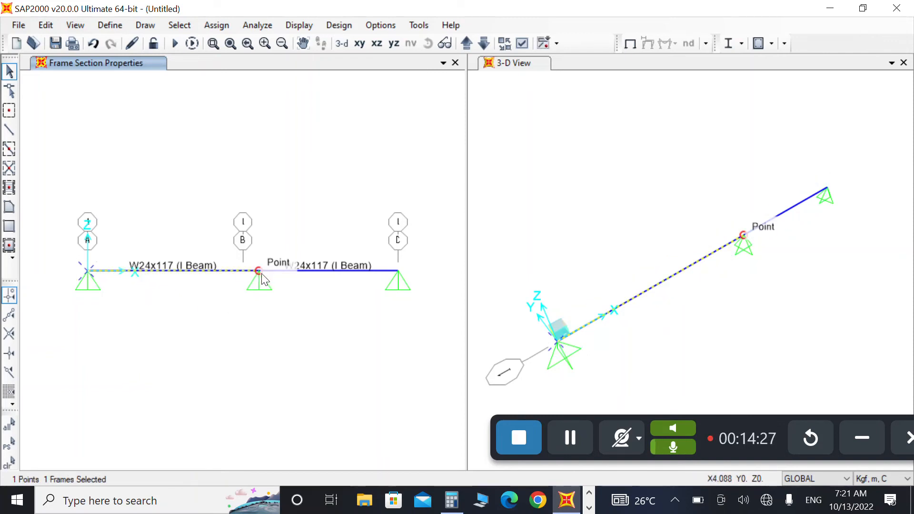
pyautogui.click(260, 271)
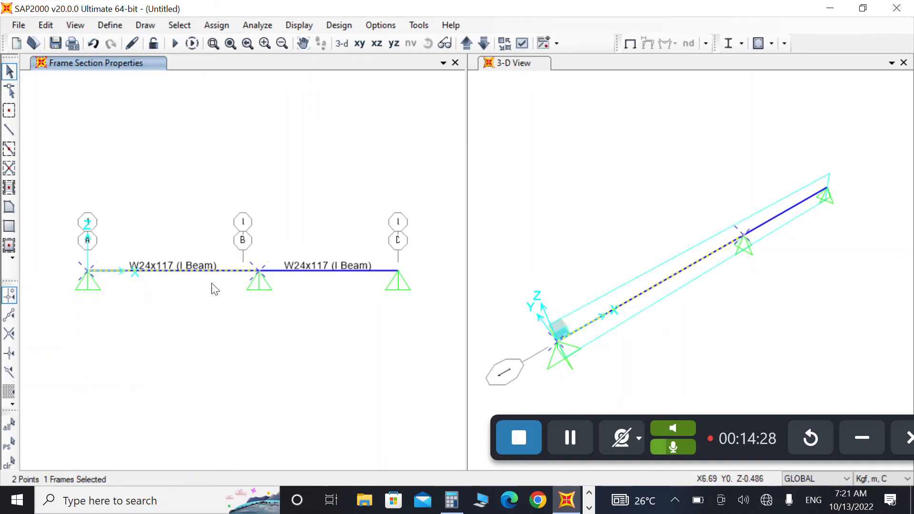
pyautogui.click(216, 24)
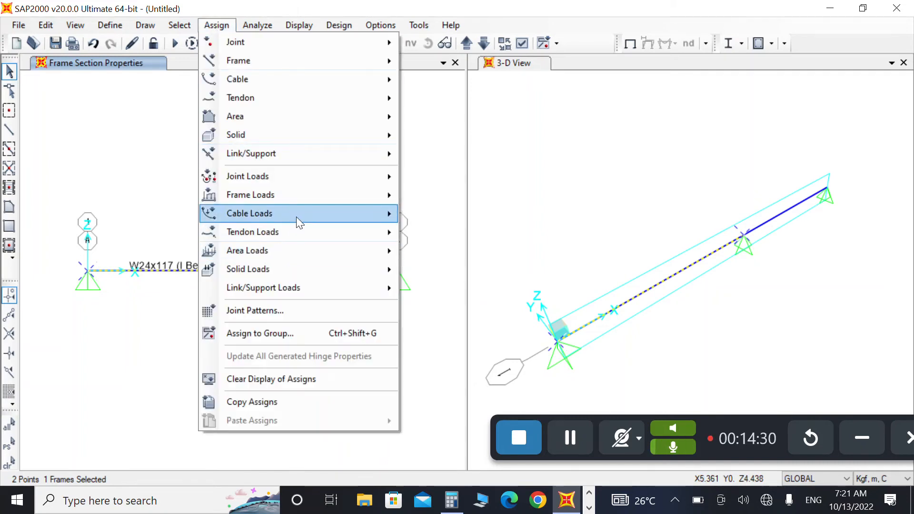
pyautogui.moveTo(306, 201)
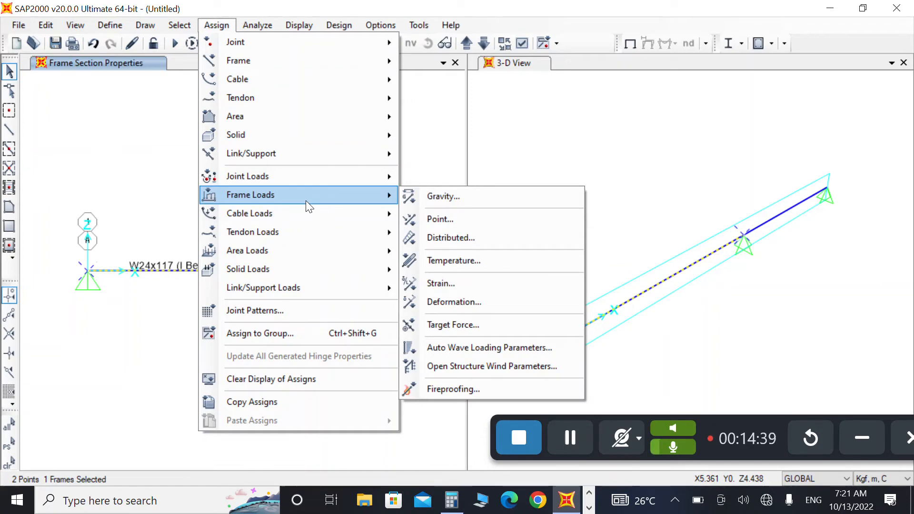
pyautogui.click(470, 240)
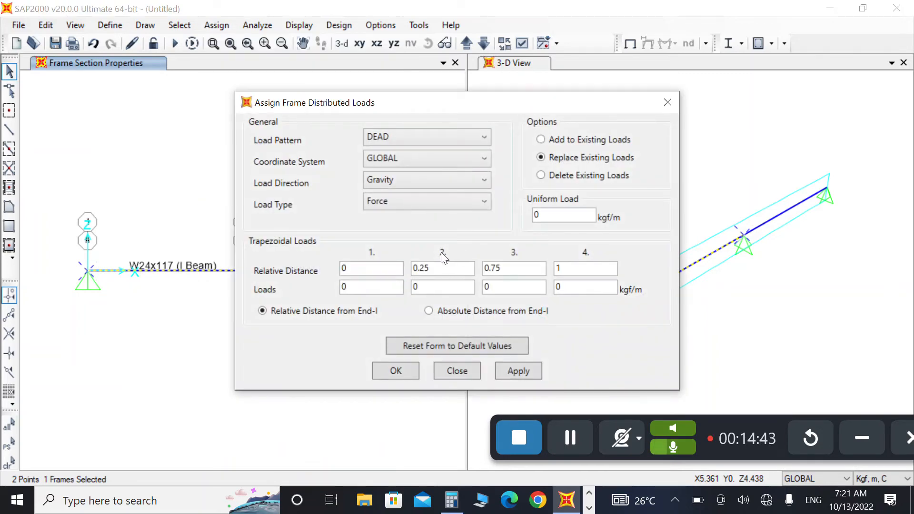
pyautogui.click(484, 310)
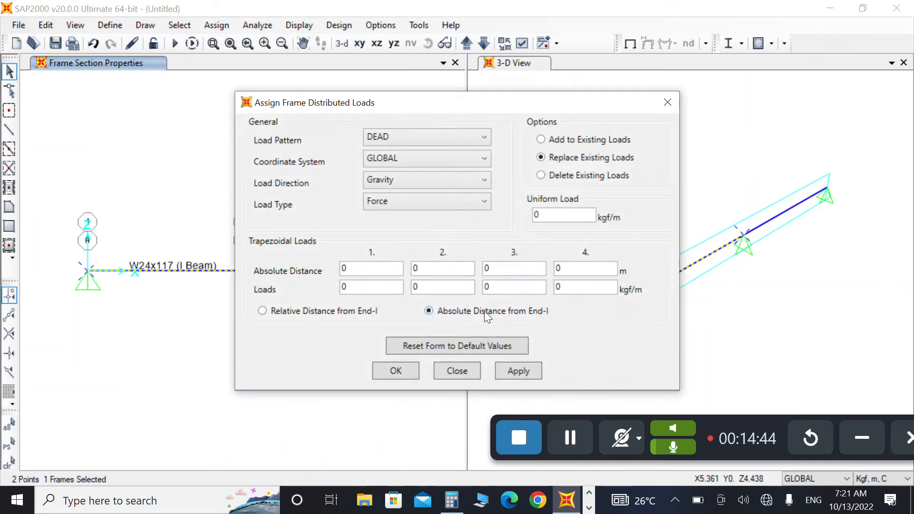
pyautogui.click(430, 142)
pyautogui.click(418, 167)
pyautogui.doubleClick(564, 214)
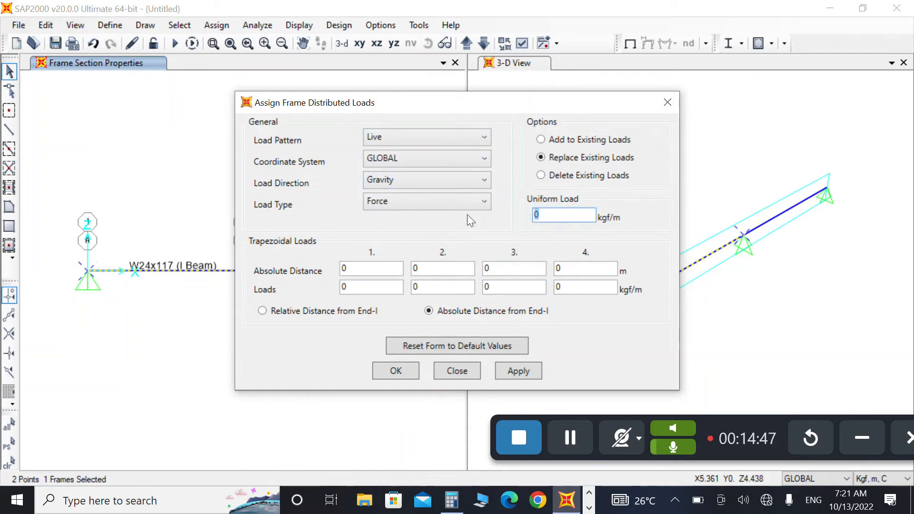
pyautogui.write('200')
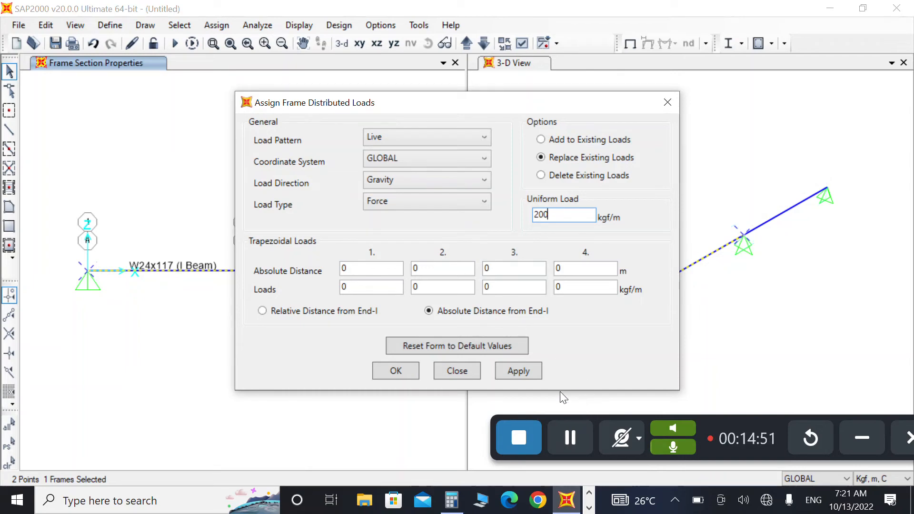
pyautogui.click(518, 371)
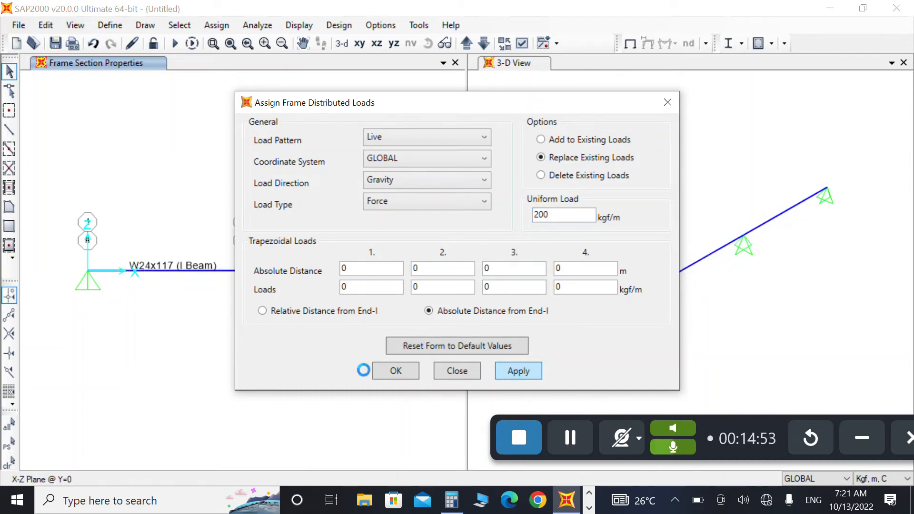
pyautogui.click(395, 370)
# Apply a uniform gravity load of 500 kgf/m in the Live pattern to the second span.
pyautogui.click(329, 272)
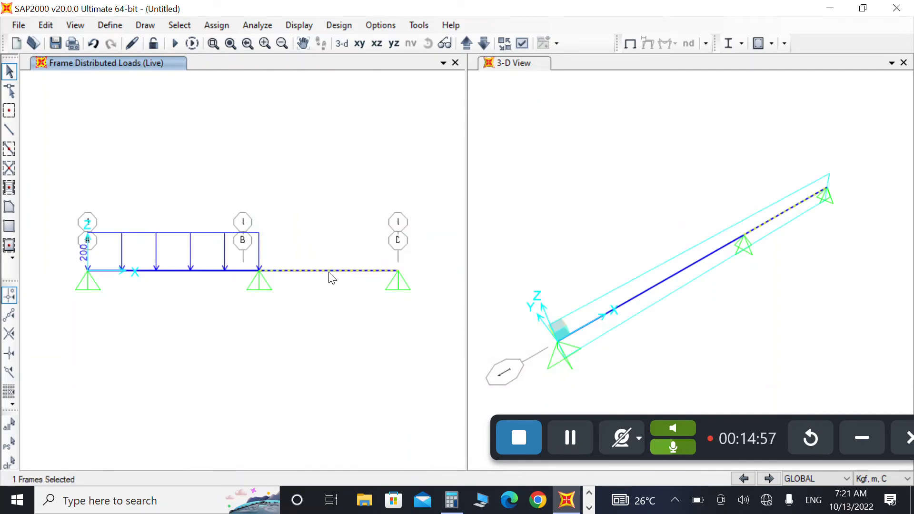
pyautogui.click(400, 274)
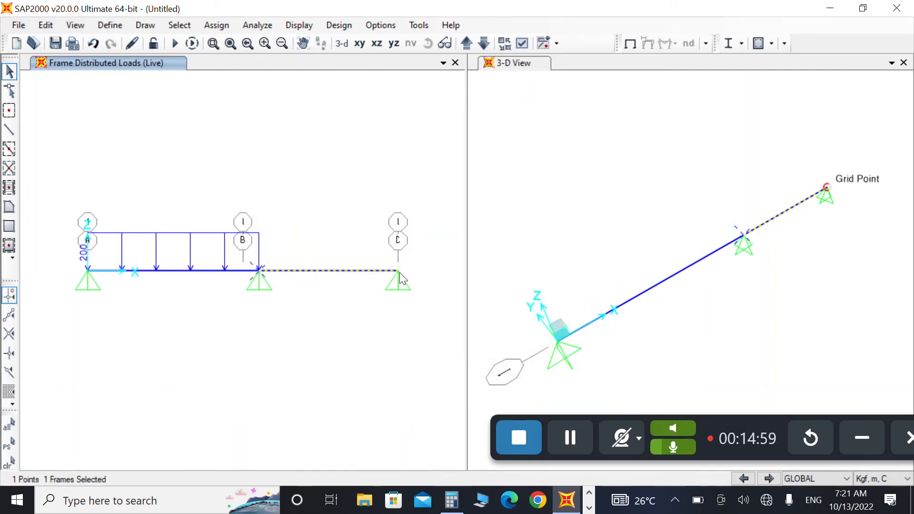
pyautogui.click(217, 26)
pyautogui.moveTo(391, 199)
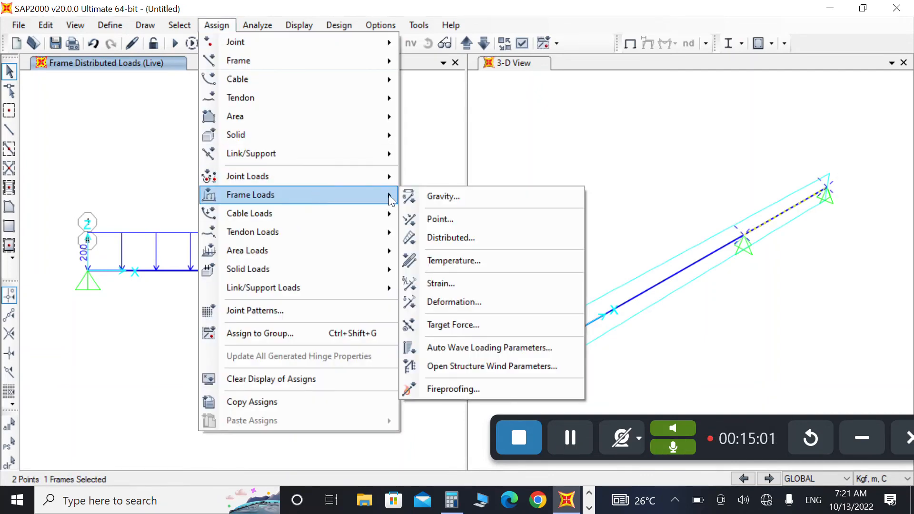
pyautogui.click(447, 237)
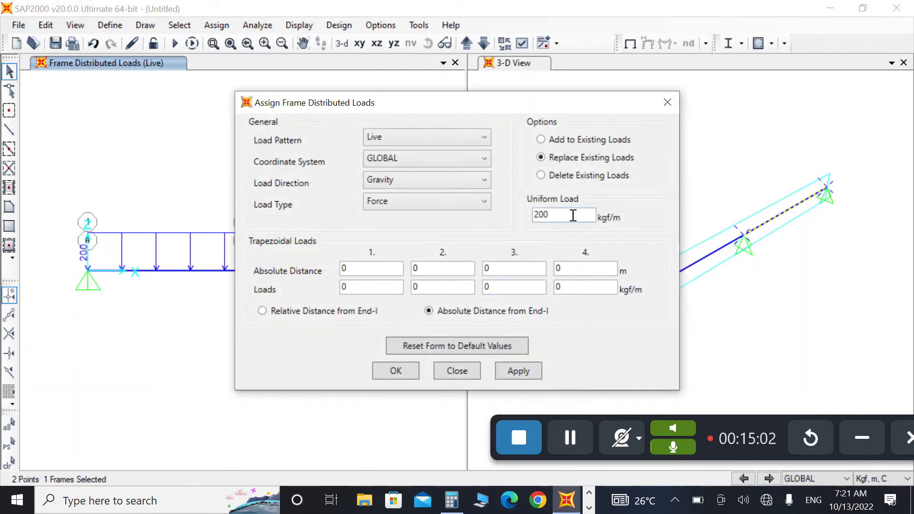
pyautogui.write('500')
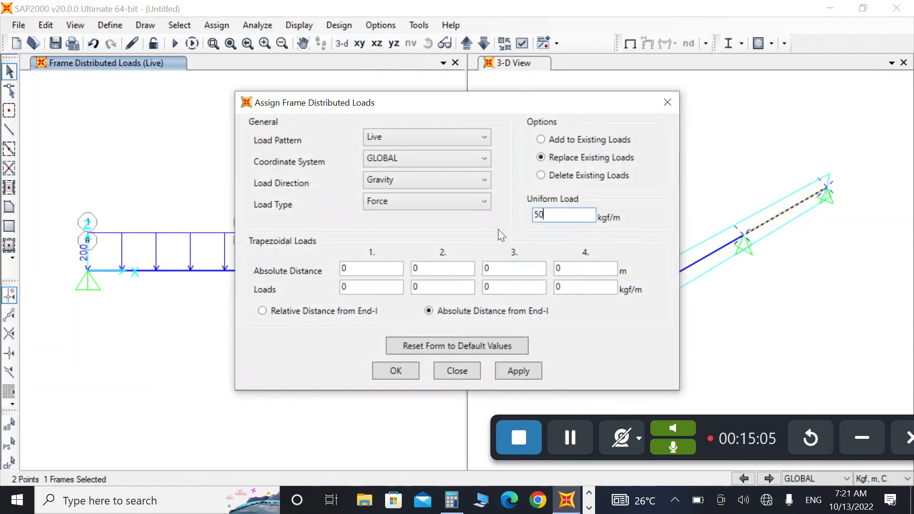
pyautogui.click(521, 369)
pyautogui.click(383, 374)
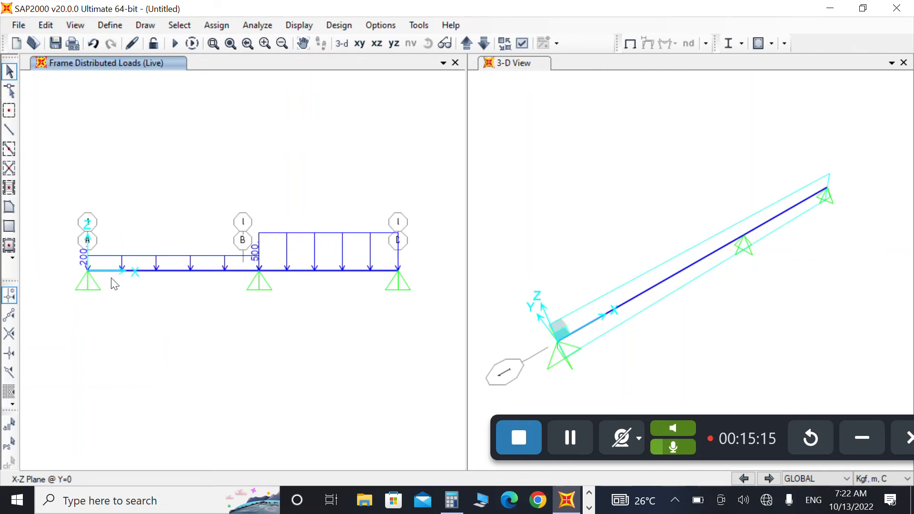
# Start a frame point load assignment on the first span in the Live pattern, using absolute distances from End-I.
pyautogui.click(132, 276)
pyautogui.click(88, 271)
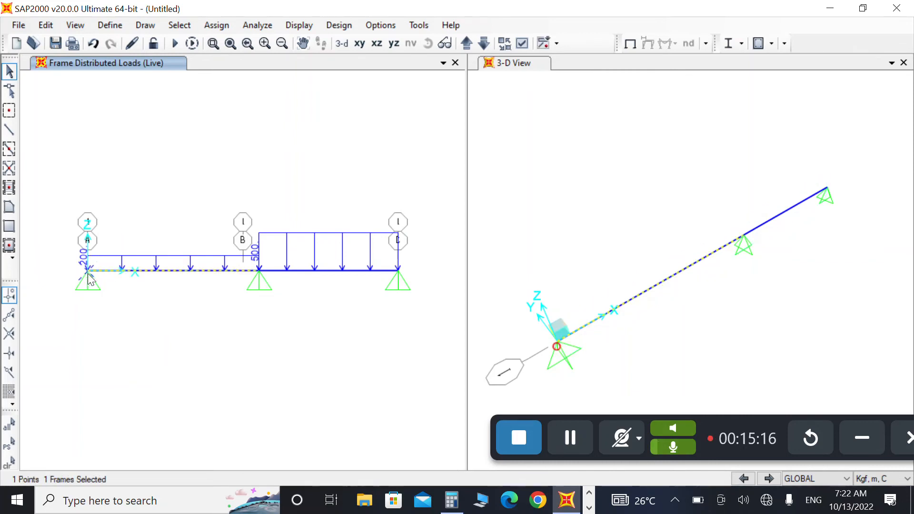
pyautogui.click(259, 274)
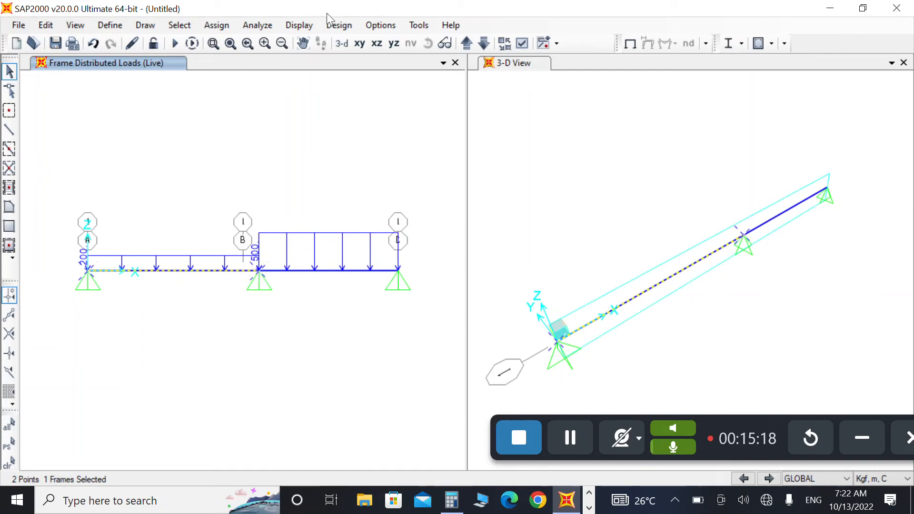
pyautogui.click(217, 24)
pyautogui.moveTo(376, 195)
pyautogui.click(454, 219)
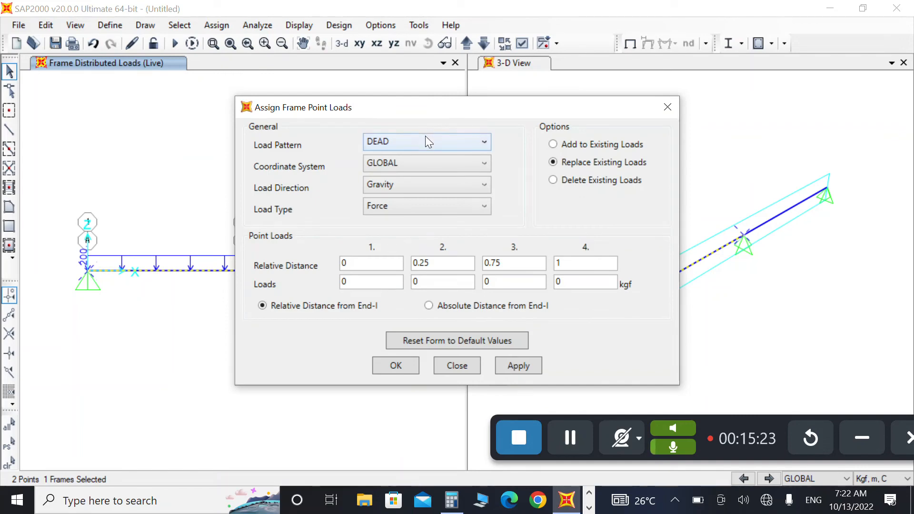
pyautogui.click(424, 138)
pyautogui.click(421, 173)
pyautogui.click(429, 305)
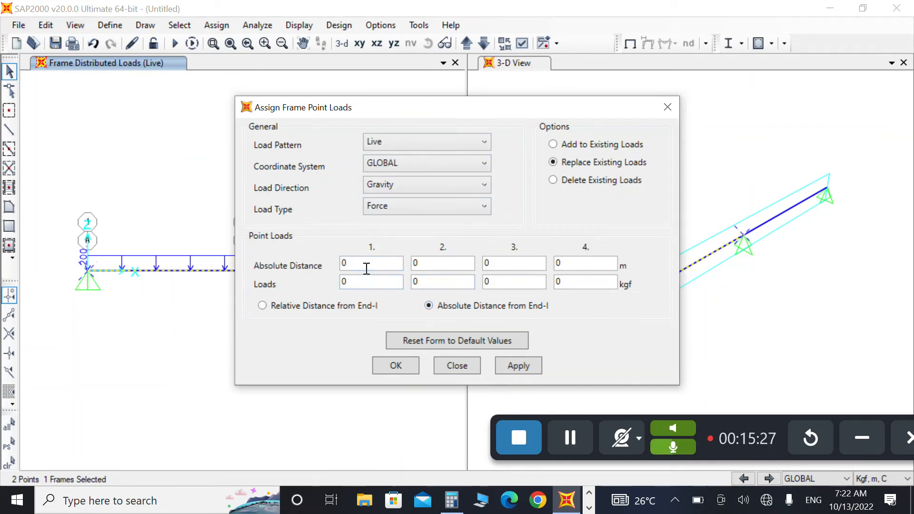
# Define the first point load on the span as 150 kgf at an absolute distance of 0.5 m.
pyautogui.doubleClick(365, 264)
pyautogui.write('0.5')
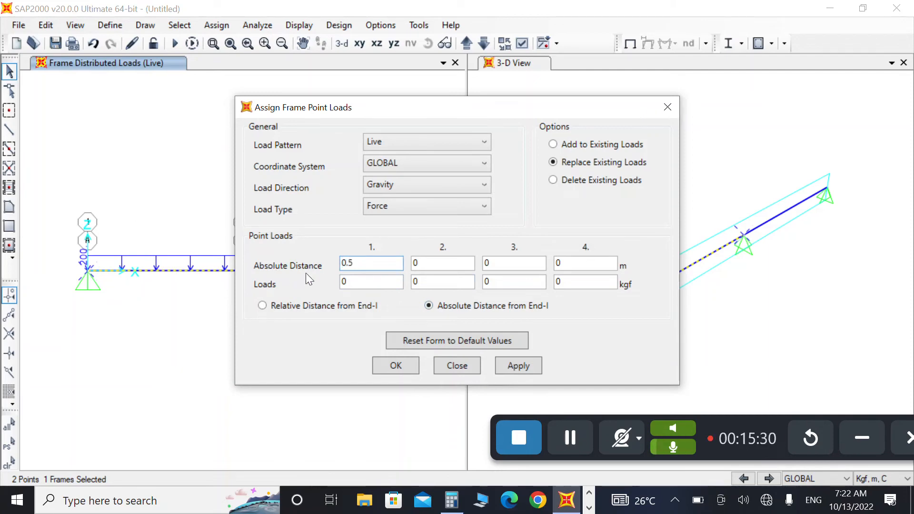
pyautogui.doubleClick(371, 282)
pyautogui.write('150')
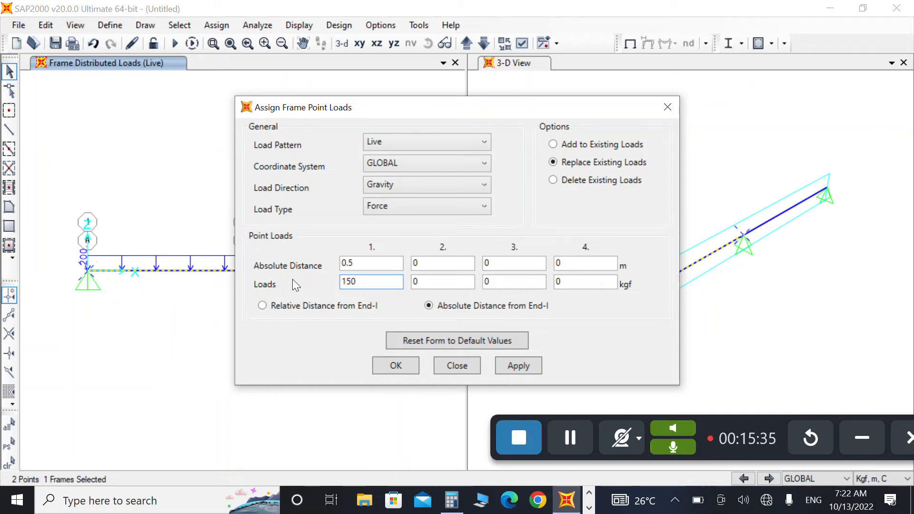
# Check the reference sketch, add a second point load of 100 kgf at 1.5 m, and apply both point loads to the first span.
pyautogui.click(589, 507)
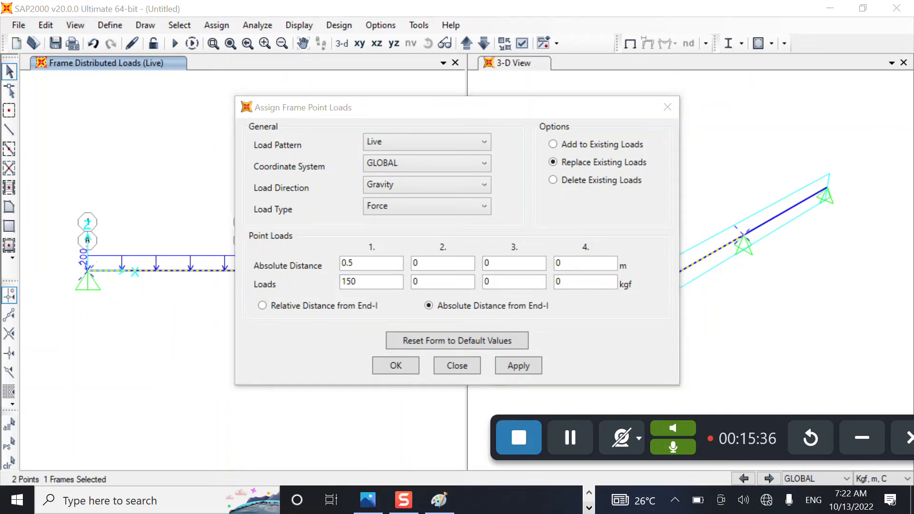
pyautogui.click(368, 499)
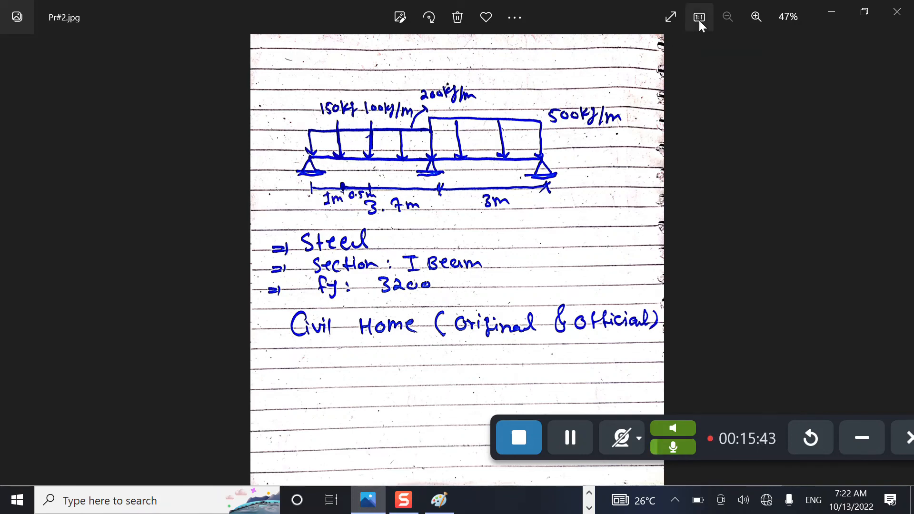
pyautogui.click(831, 11)
pyautogui.click(438, 263)
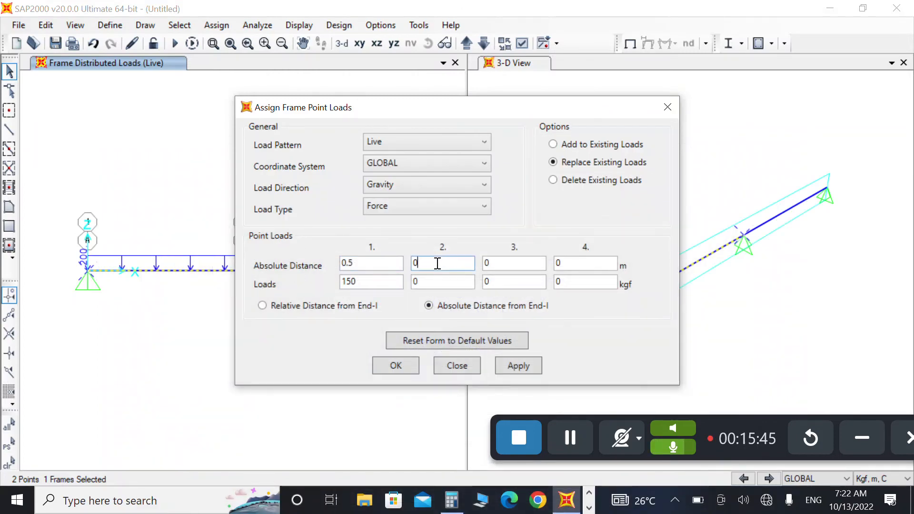
pyautogui.press('BackSpace')
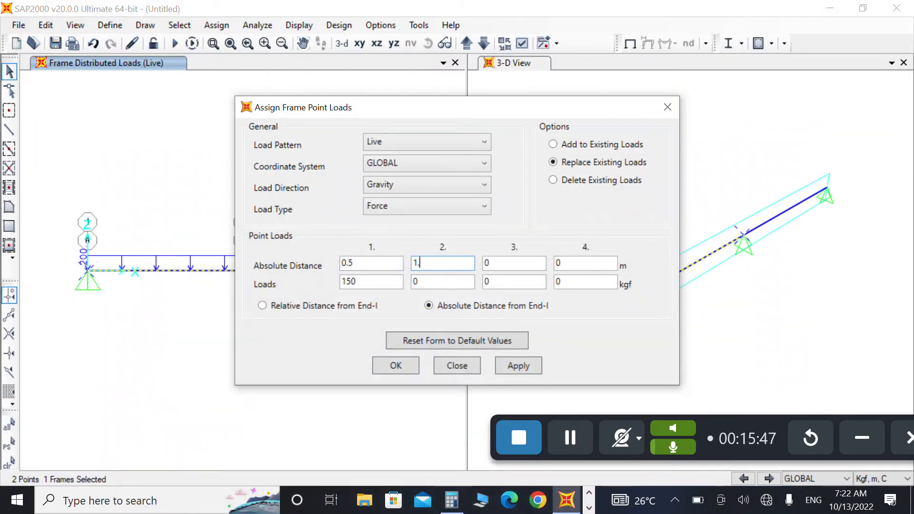
pyautogui.doubleClick(422, 280)
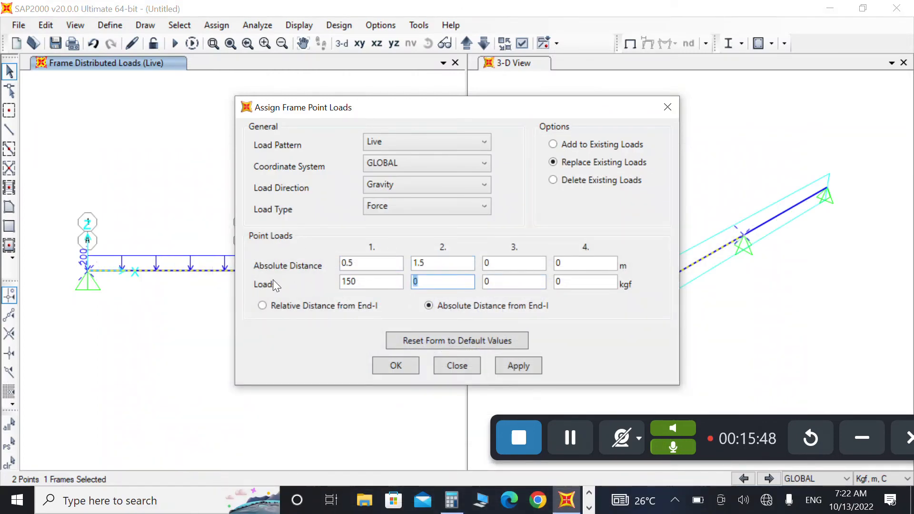
pyautogui.write('100')
pyautogui.click(518, 365)
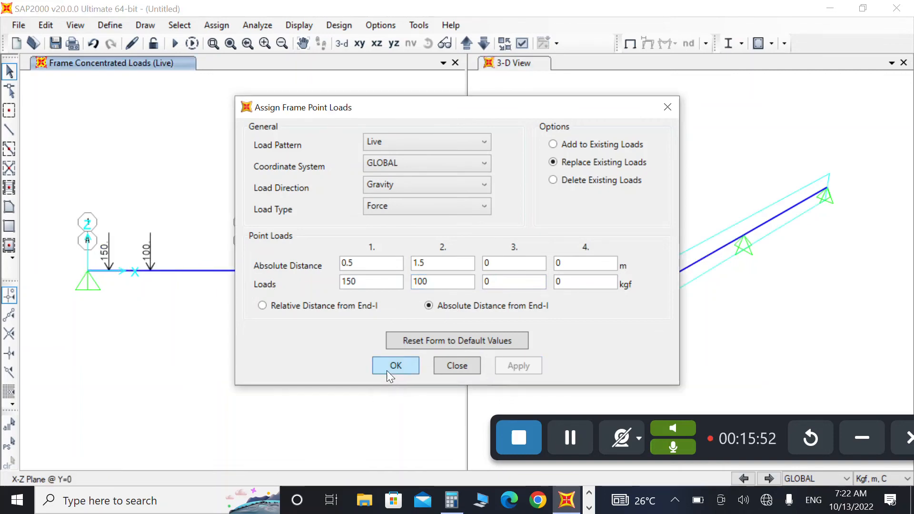
pyautogui.click(390, 371)
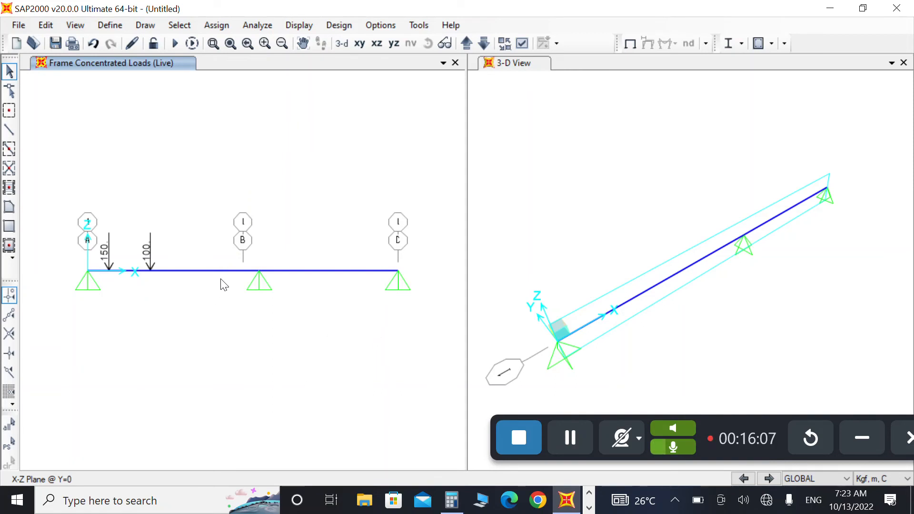
# Show the undeformed shape of the beam in the X-Z view.
pyautogui.click(292, 25)
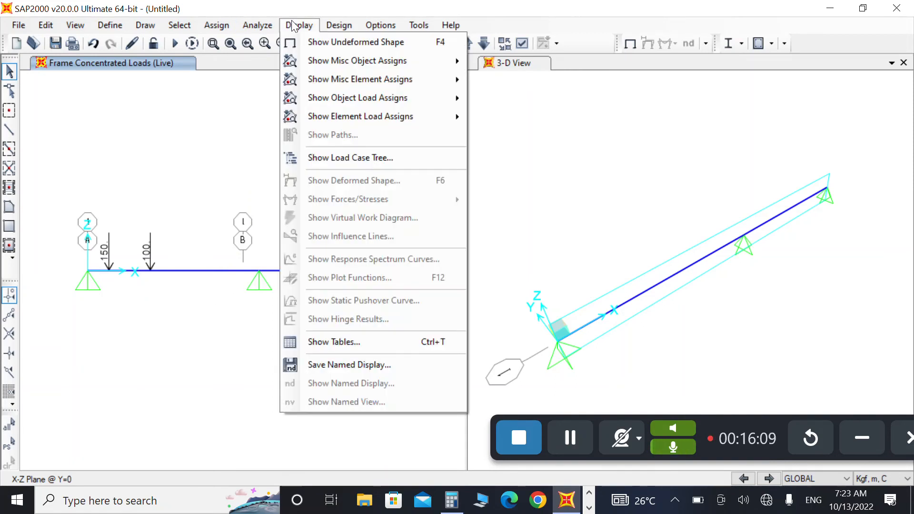
pyautogui.click(336, 44)
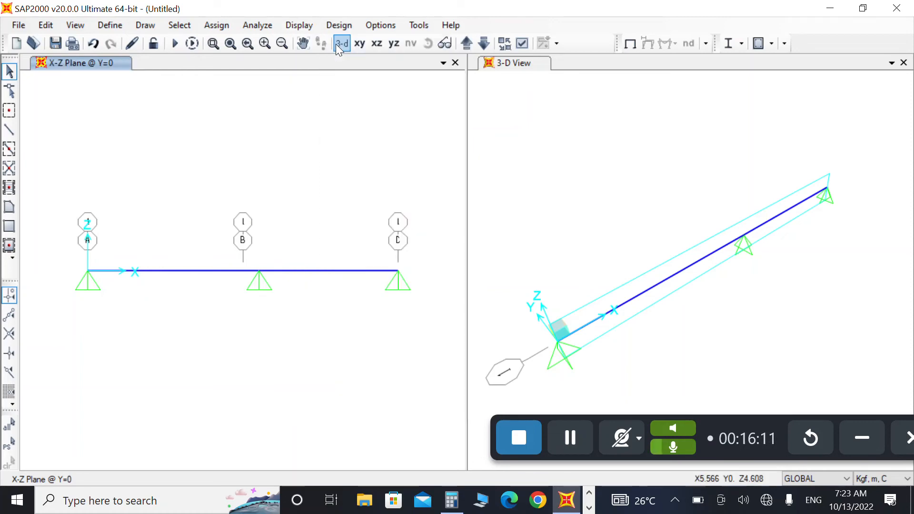
pyautogui.click(307, 26)
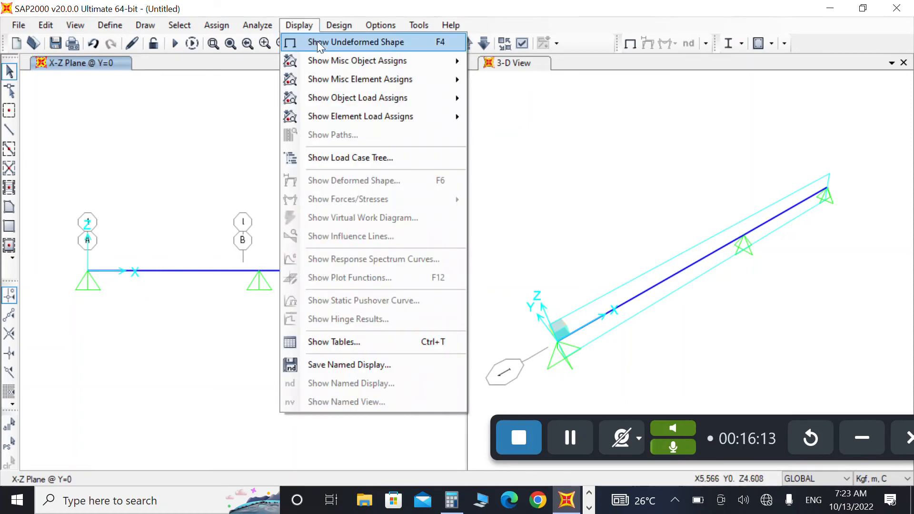
pyautogui.click(204, 316)
pyautogui.moveTo(450, 230); pyautogui.dragTo(83, 334)
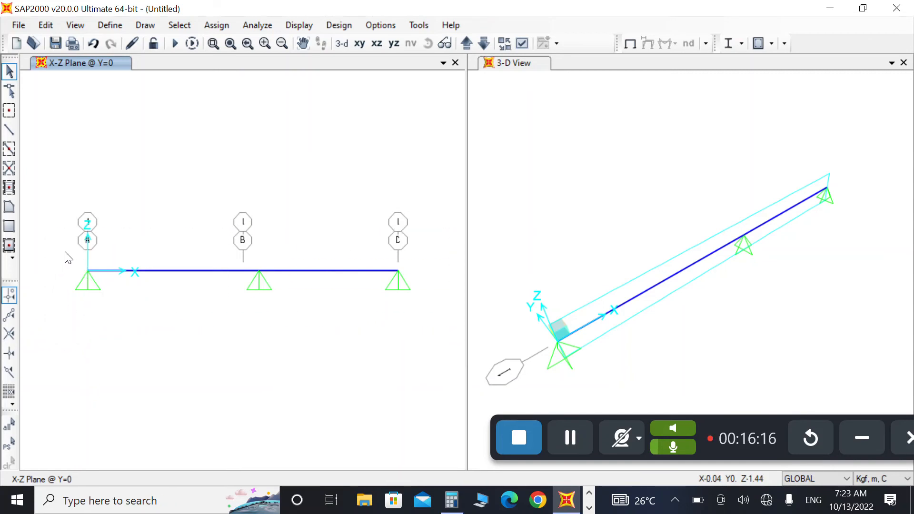
pyautogui.moveTo(53, 234); pyautogui.dragTo(455, 353)
pyautogui.click(299, 25)
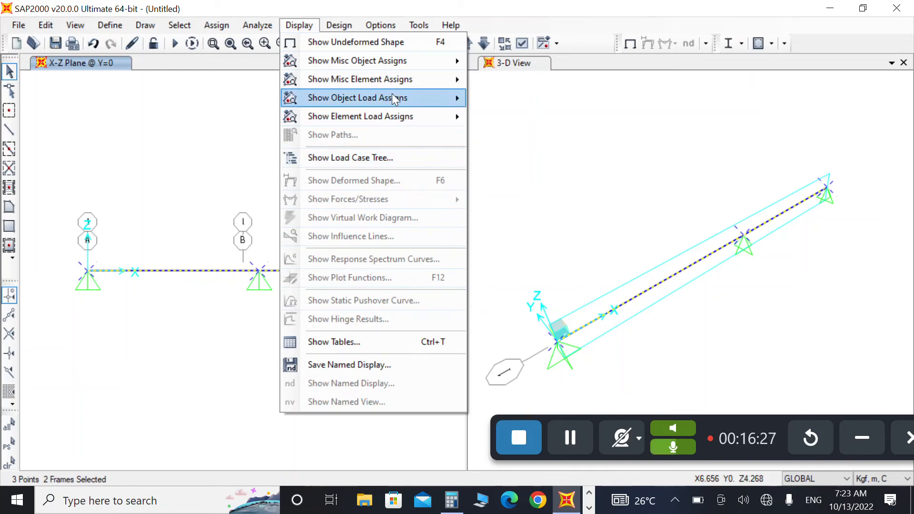
pyautogui.click(163, 221)
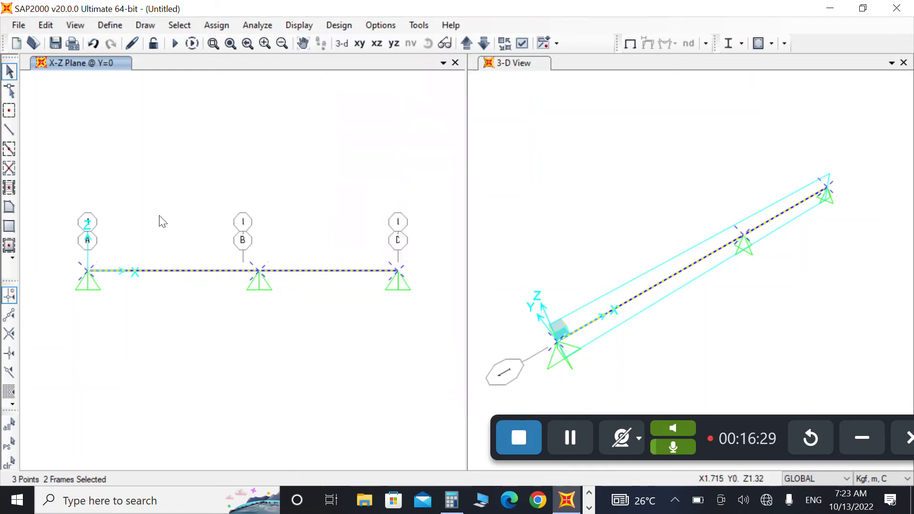
pyautogui.press('Escape')
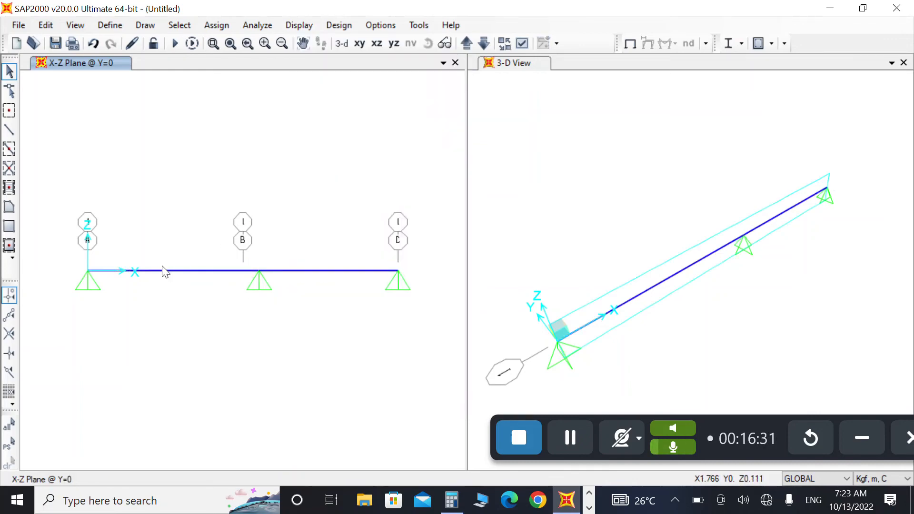
# Review the point and distributed loads assigned to the first span in its line information.
pyautogui.click(163, 271)
pyautogui.rightClick(163, 271)
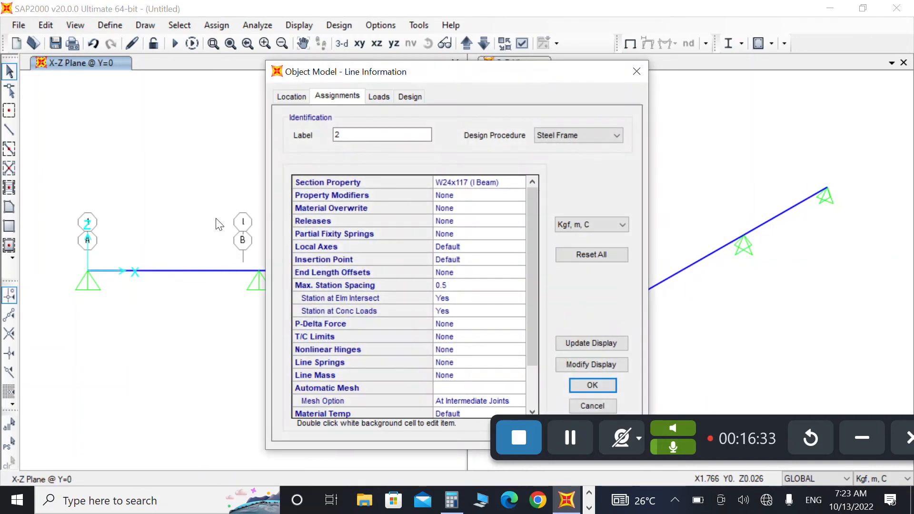
pyautogui.click(374, 97)
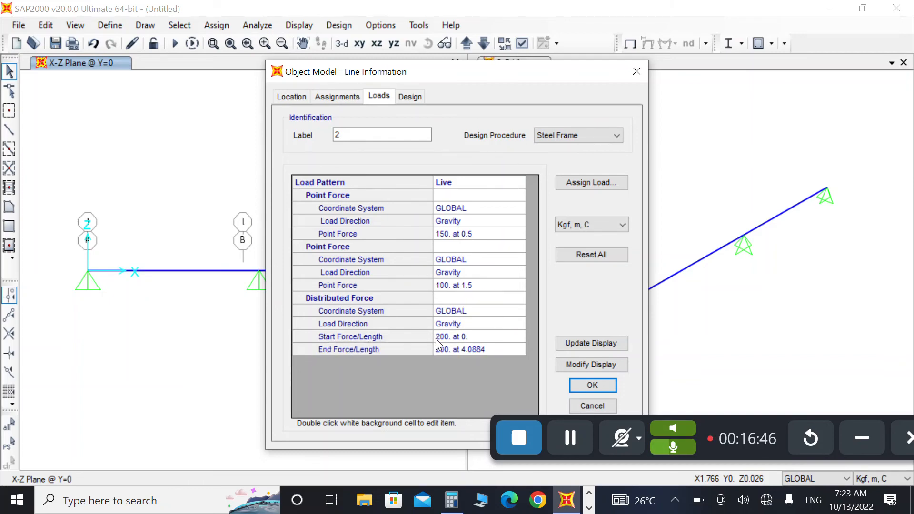
pyautogui.click(636, 71)
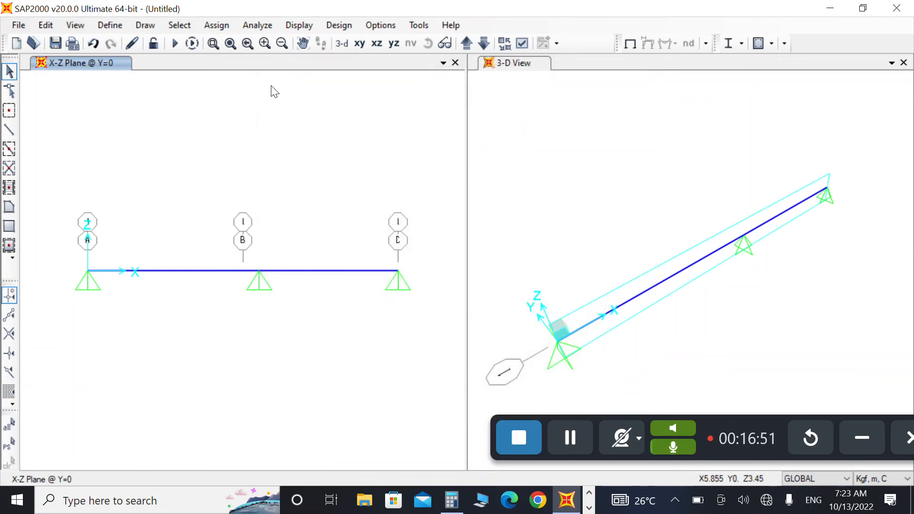
pyautogui.click(218, 27)
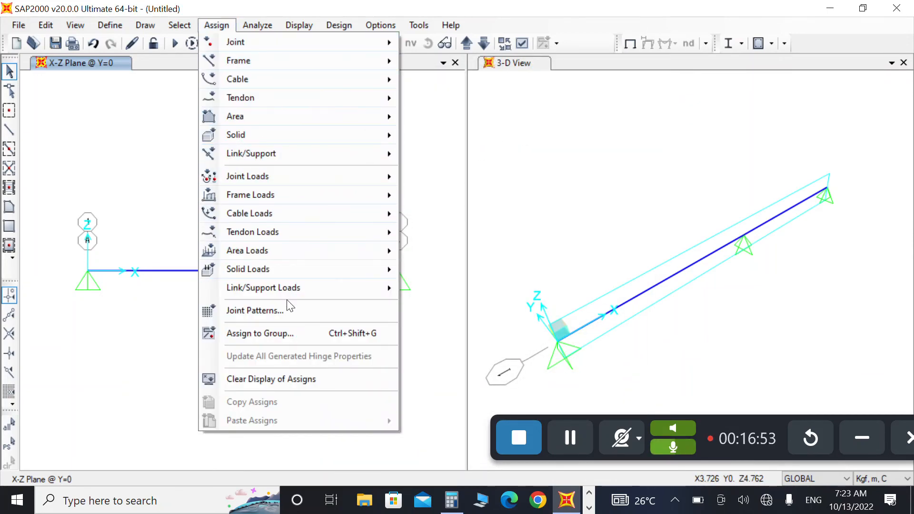
pyautogui.click(143, 138)
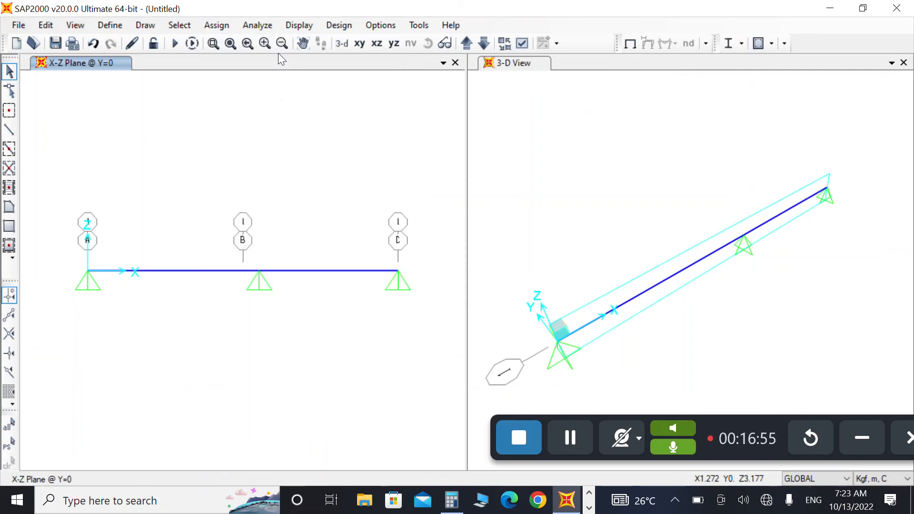
# Set the analysis options to the Plane Frame degrees of freedom in the XZ plane.
pyautogui.click(257, 26)
pyautogui.click(305, 42)
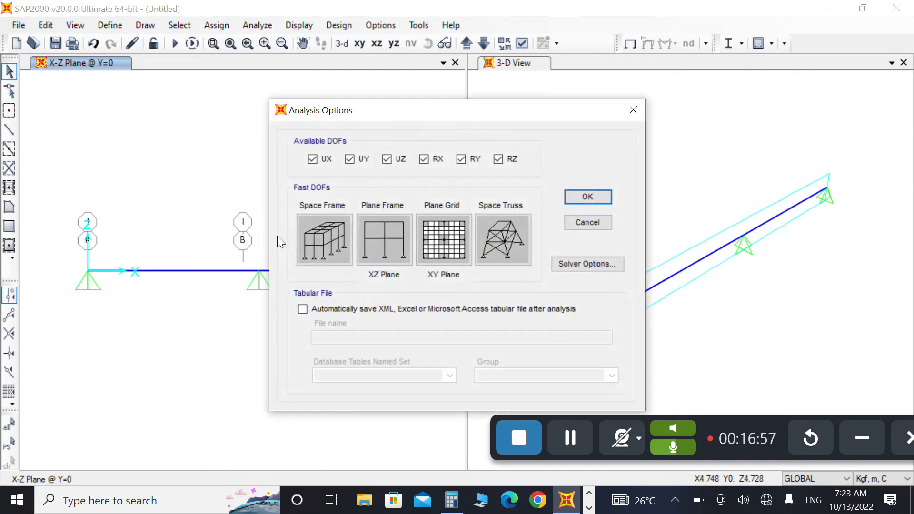
pyautogui.click(385, 252)
pyautogui.click(607, 201)
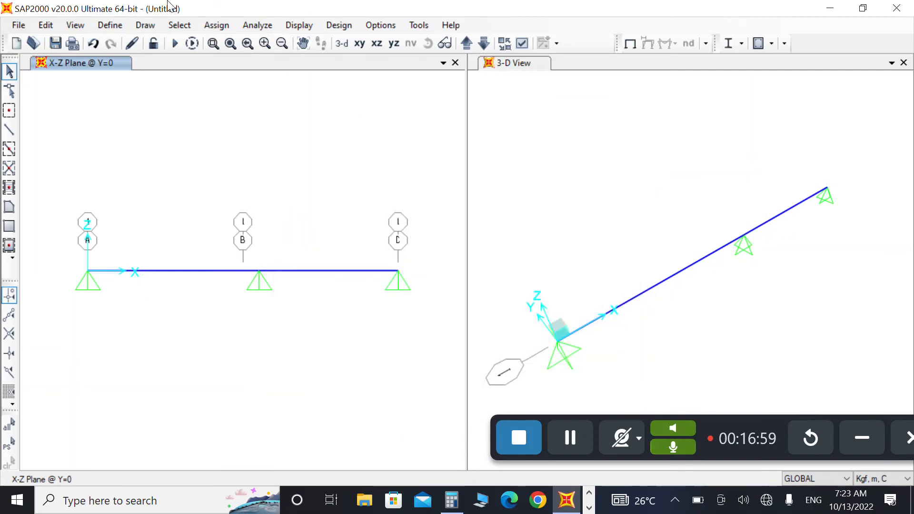
# Set the MODAL load case to Do Not Run and start the analysis of the DEAD and Live cases.
pyautogui.click(252, 22)
pyautogui.click(307, 125)
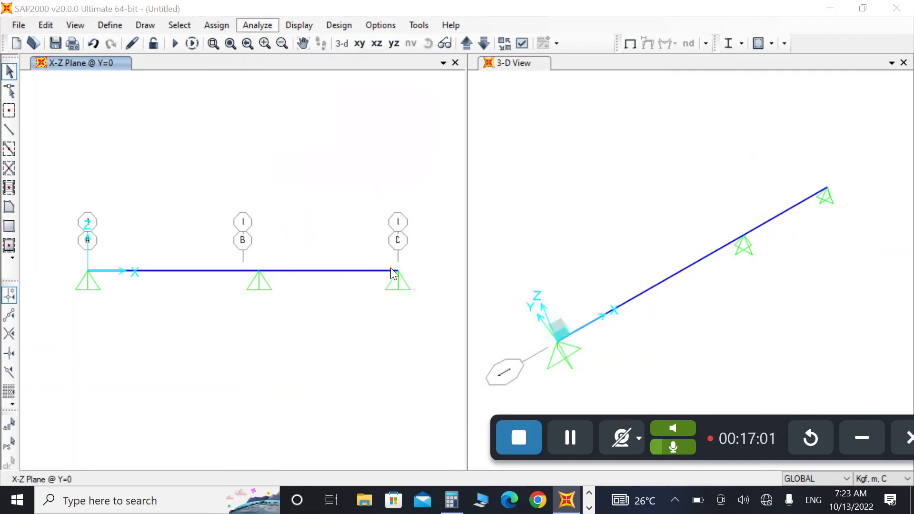
pyautogui.click(450, 195)
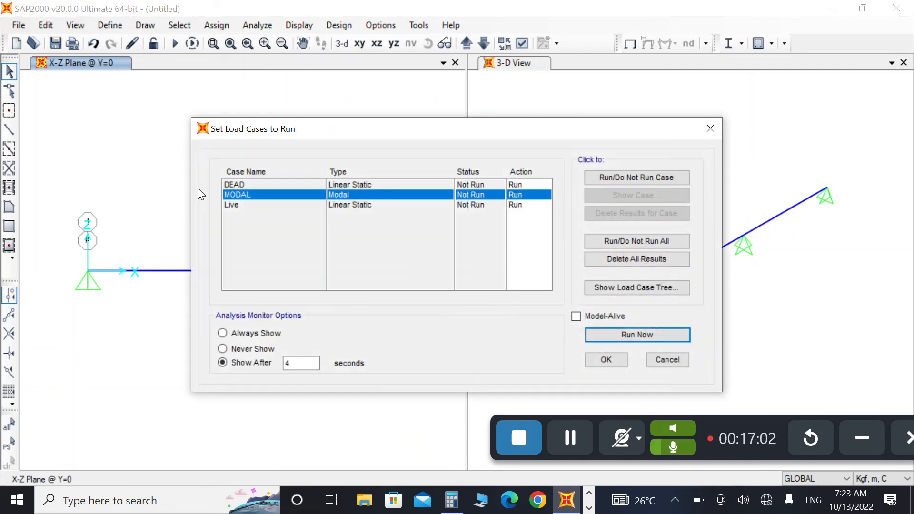
pyautogui.click(670, 182)
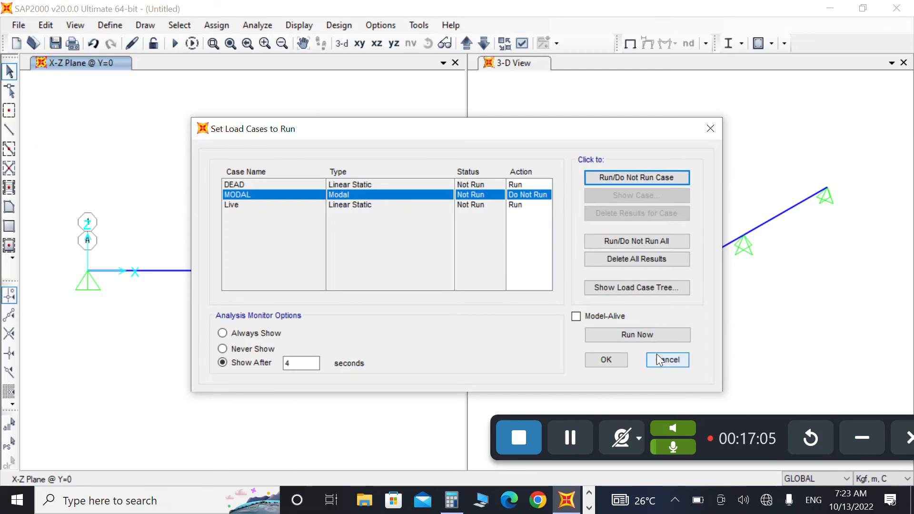
pyautogui.click(628, 335)
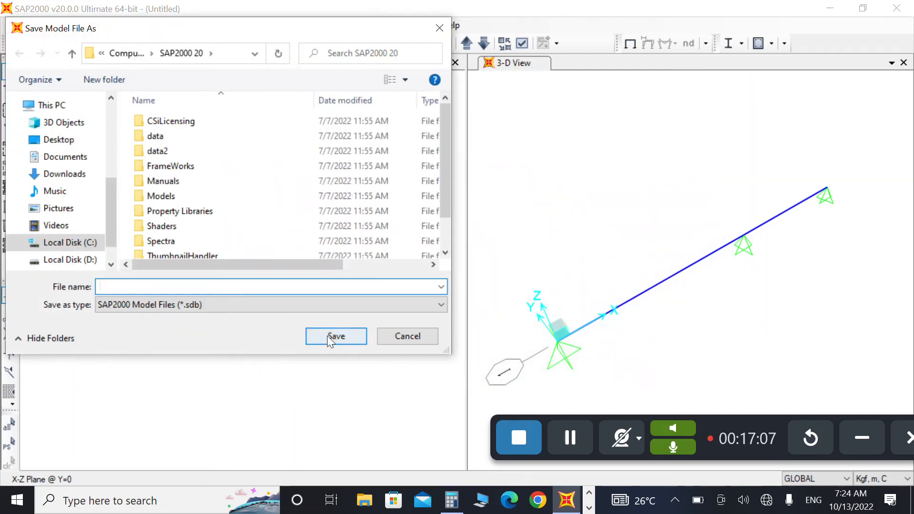
# Save the model as CIVIL HOME in the sap folder on drive D, replacing the existing file.
pyautogui.write('CIVIL HOME')
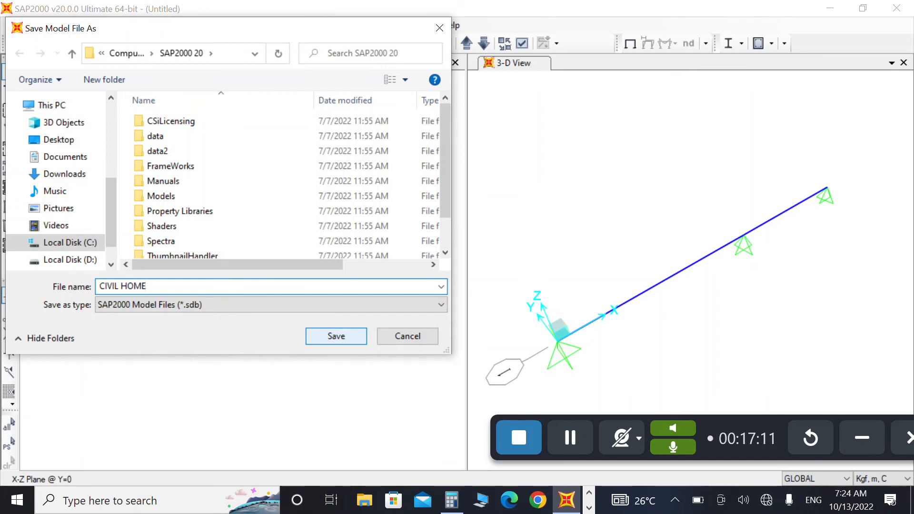
pyautogui.click(327, 333)
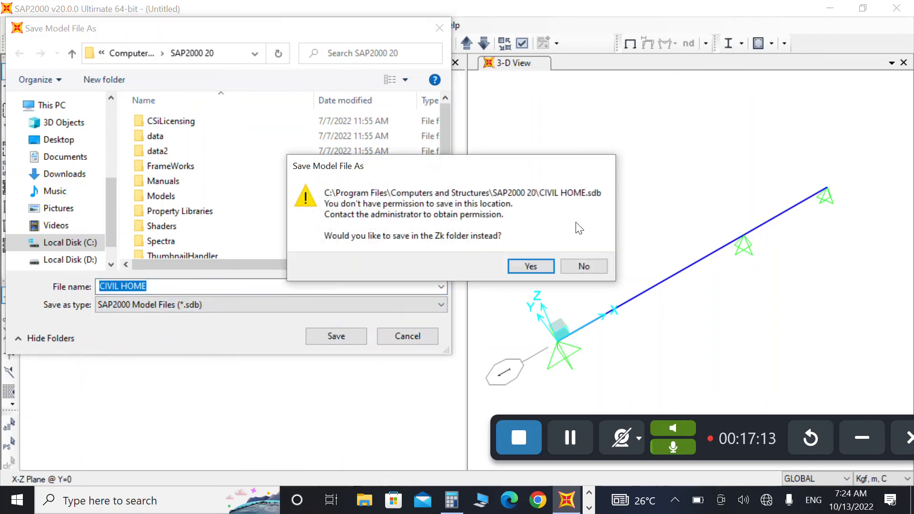
pyautogui.click(583, 266)
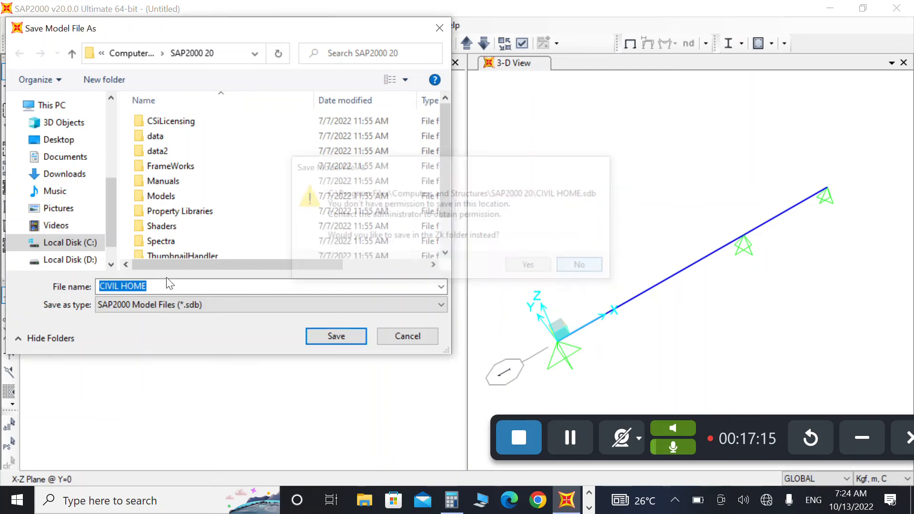
pyautogui.click(67, 260)
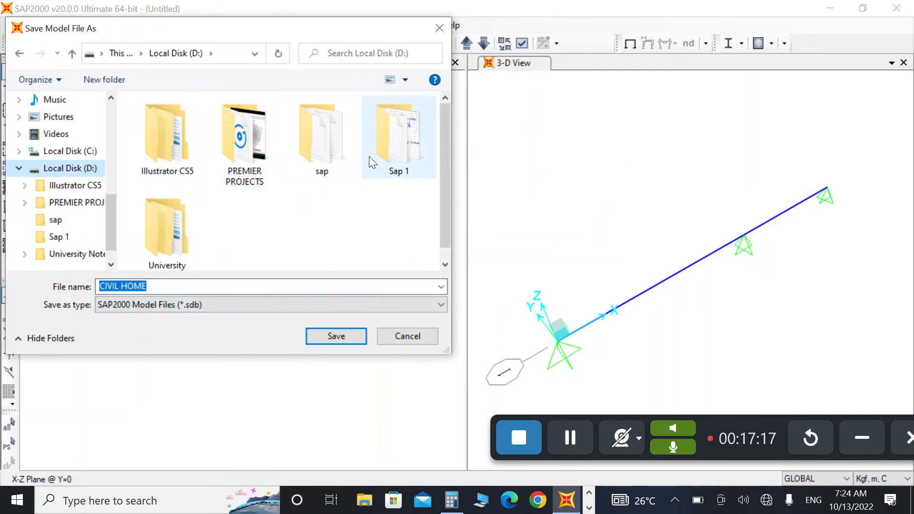
pyautogui.doubleClick(341, 152)
pyautogui.click(328, 338)
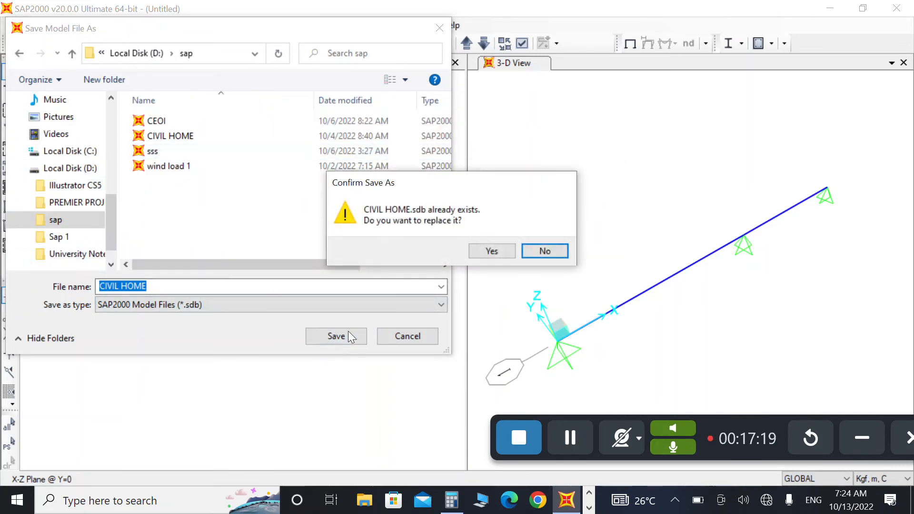
pyautogui.click(502, 253)
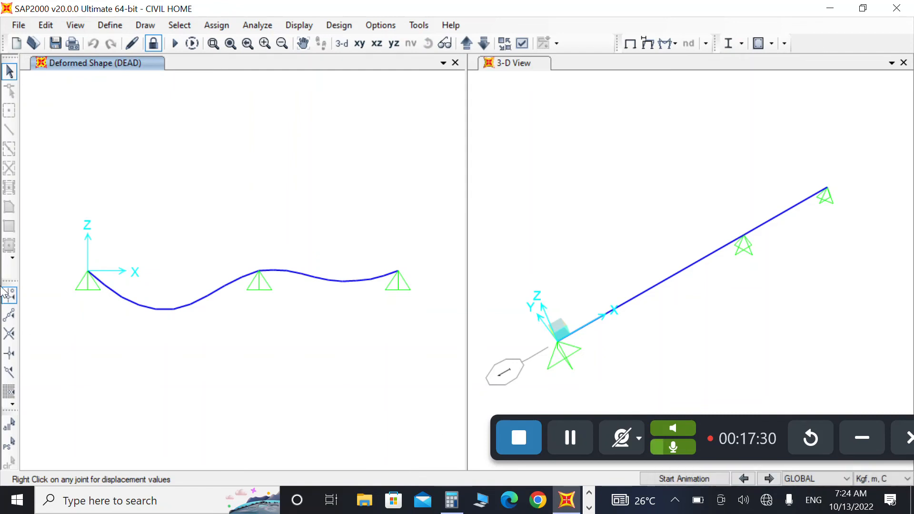
# Play the animation of the beam's deformed shape under the DEAD case, and stop it.
pyautogui.click(686, 475)
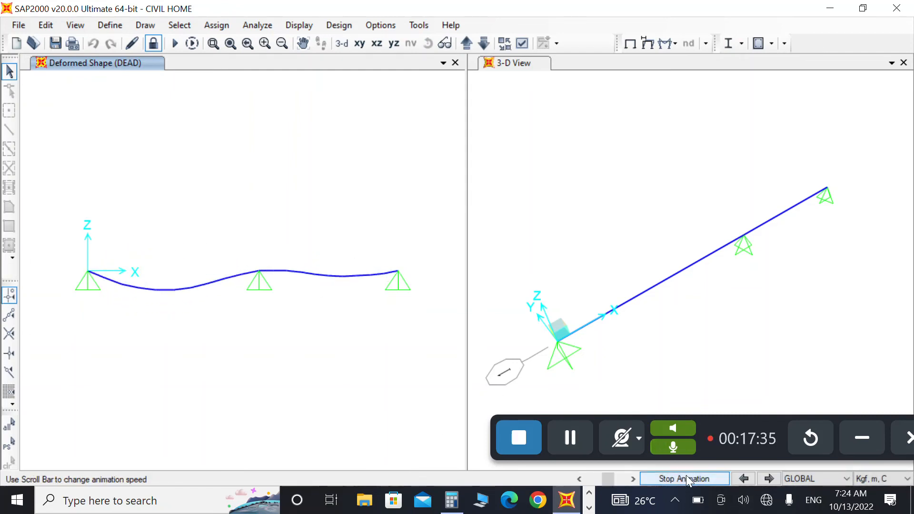
pyautogui.click(687, 475)
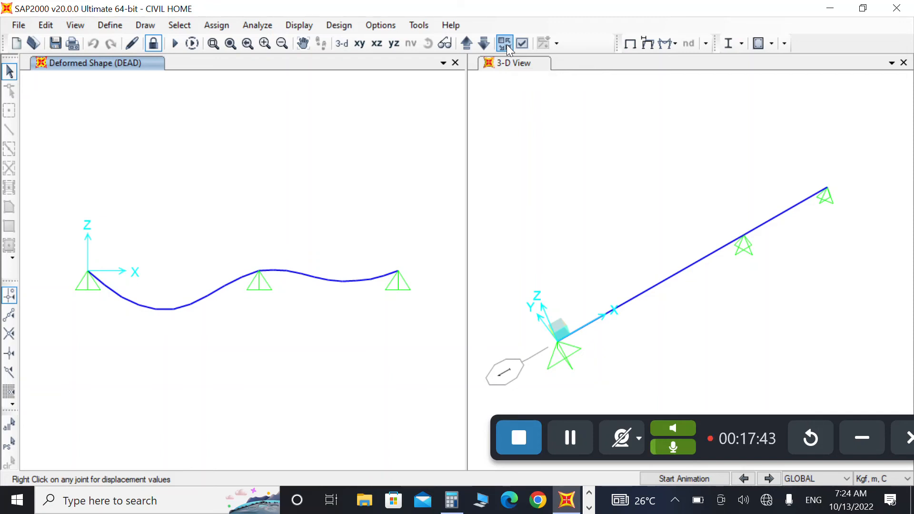
pyautogui.click(771, 44)
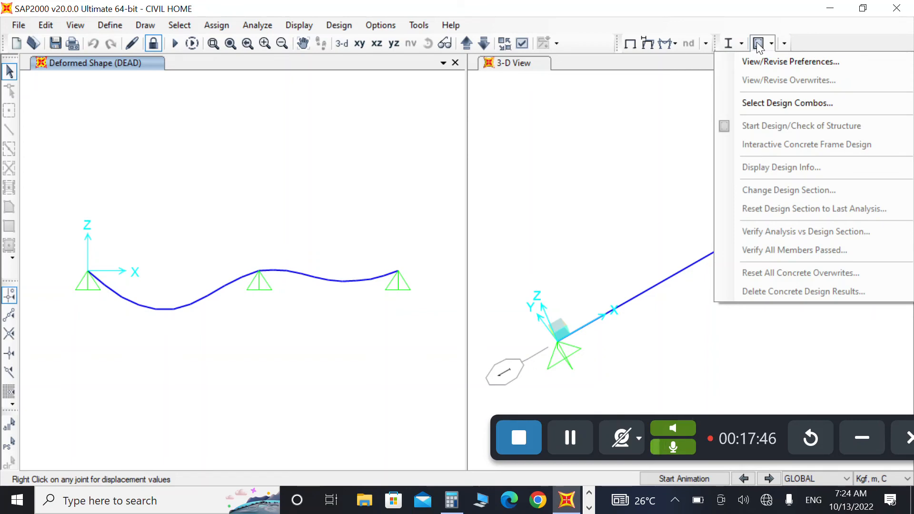
pyautogui.click(758, 46)
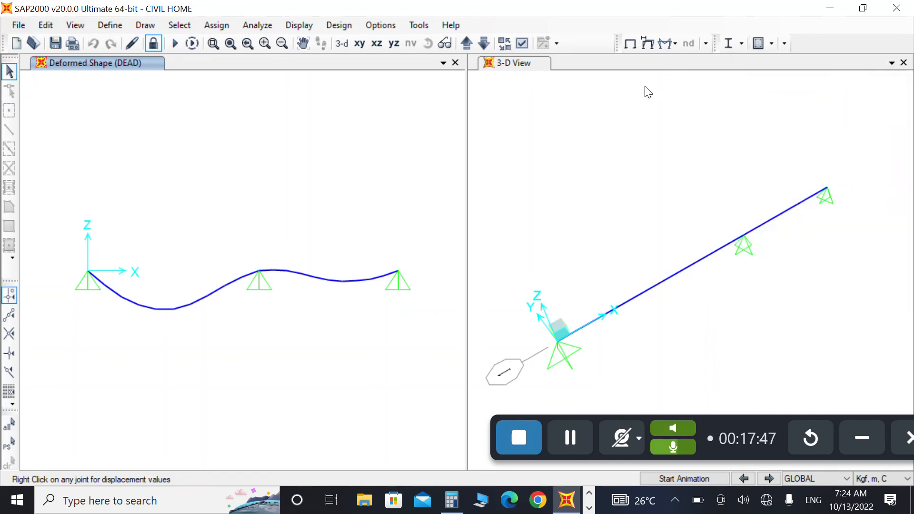
pyautogui.click(770, 43)
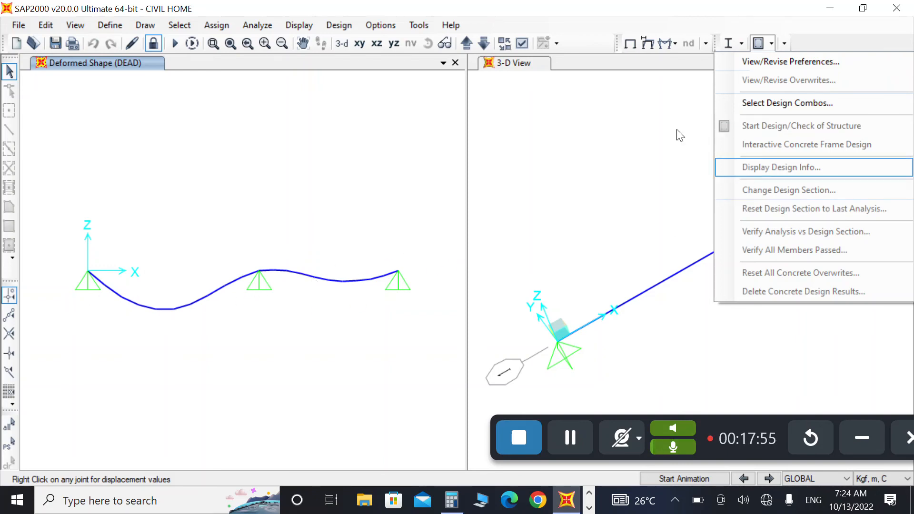
# Add the 1.2DL+1.6LL combination to the strength design load combinations for steel frame design.
pyautogui.click(740, 44)
pyautogui.click(741, 44)
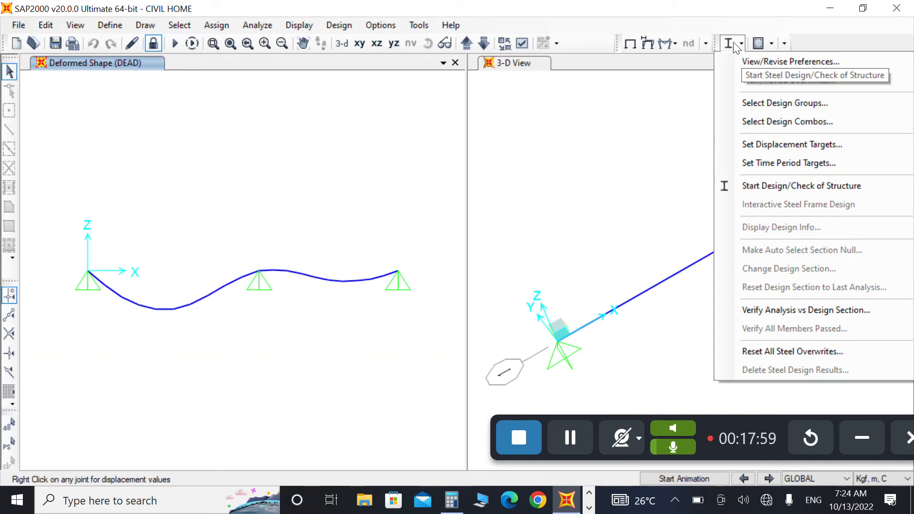
pyautogui.click(780, 122)
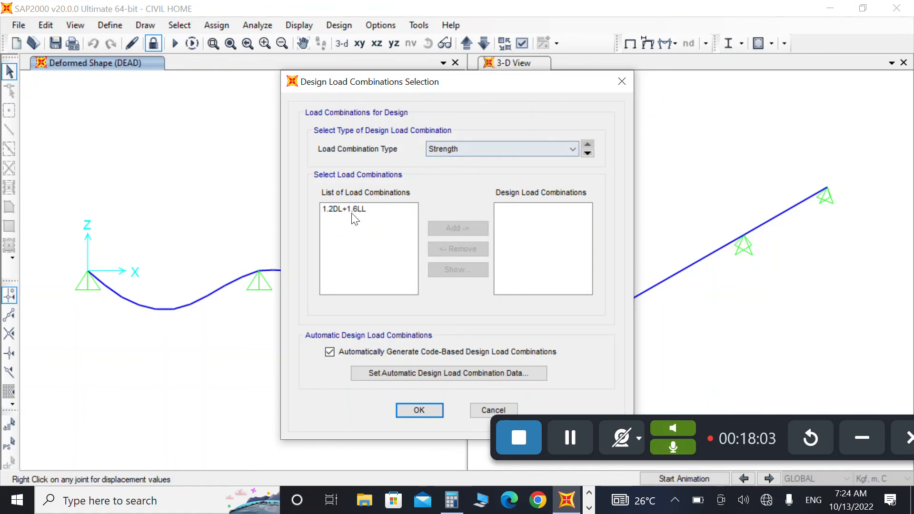
pyautogui.click(353, 209)
pyautogui.click(444, 226)
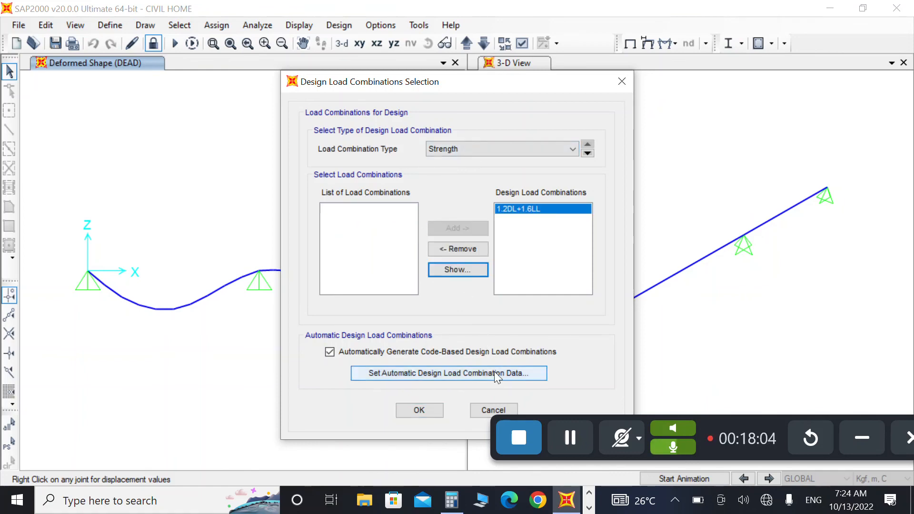
pyautogui.click(415, 410)
# Run the steel design/check of the structure.
pyautogui.click(741, 44)
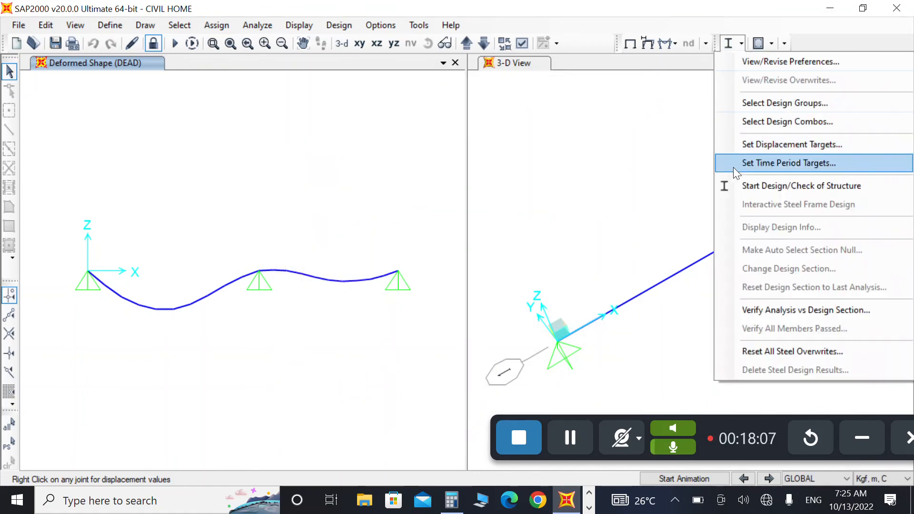
pyautogui.click(737, 185)
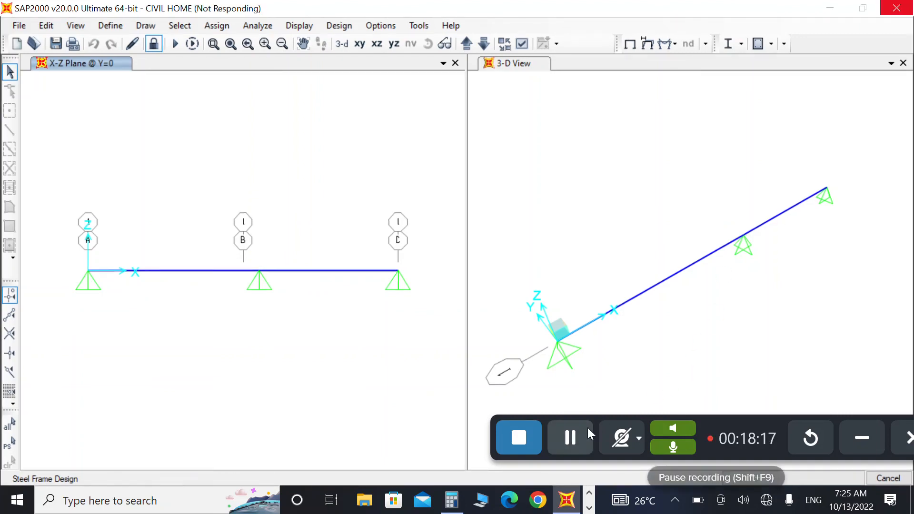
pyautogui.click(569, 436)
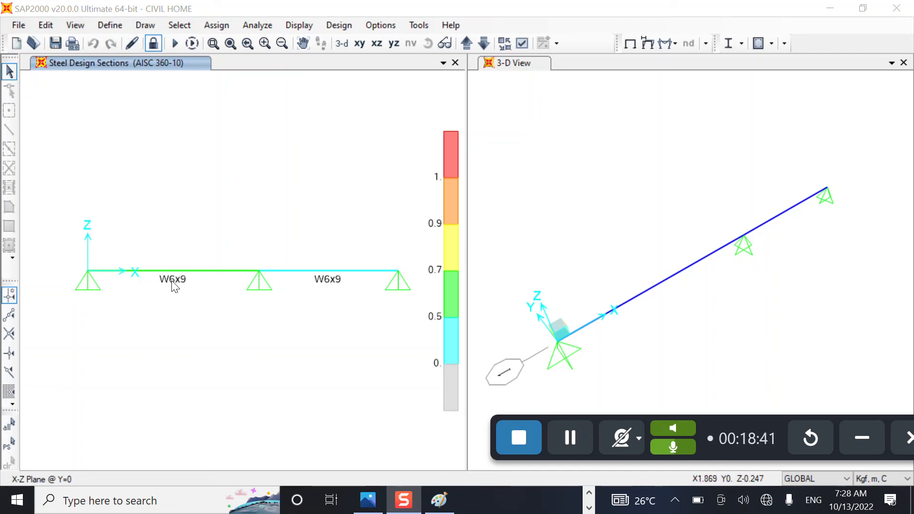
# Examine the dimensions of the W6x9 section in the frame section properties, and close them without changes.
pyautogui.click(116, 28)
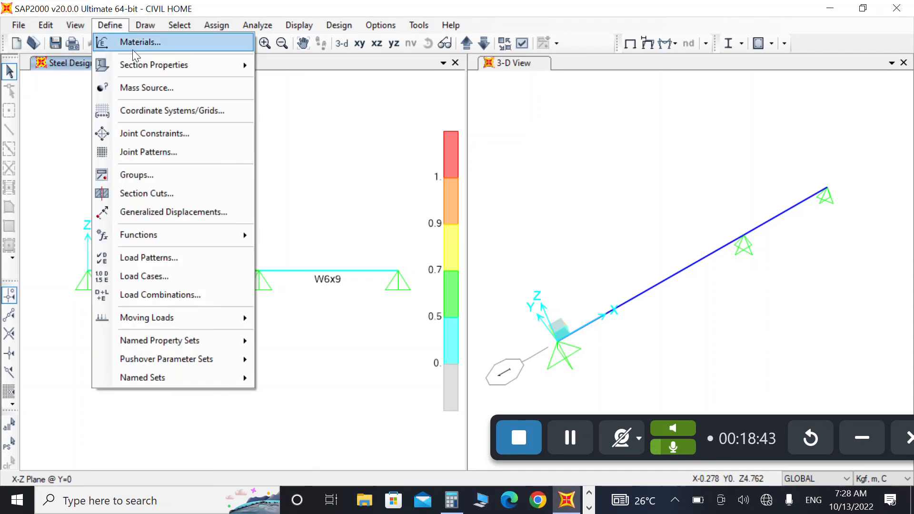
pyautogui.moveTo(141, 61)
pyautogui.click(327, 68)
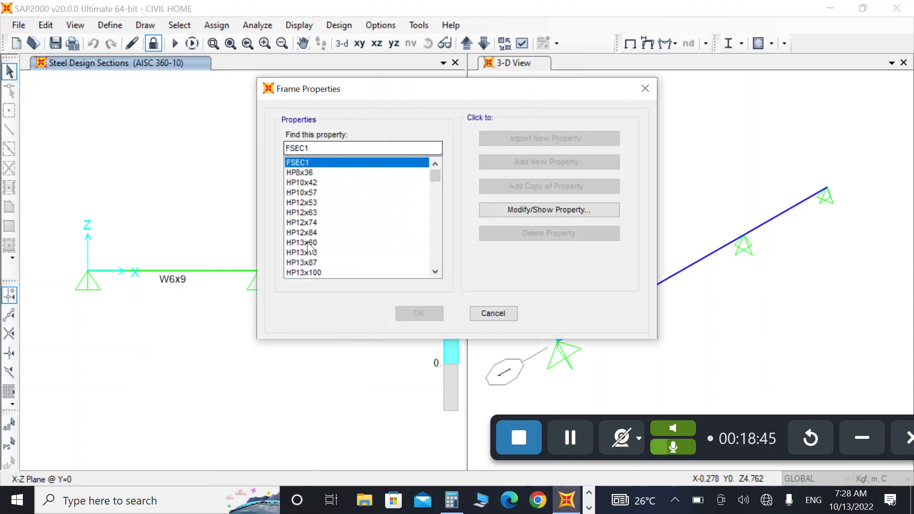
pyautogui.scroll(-15, 308, 247)
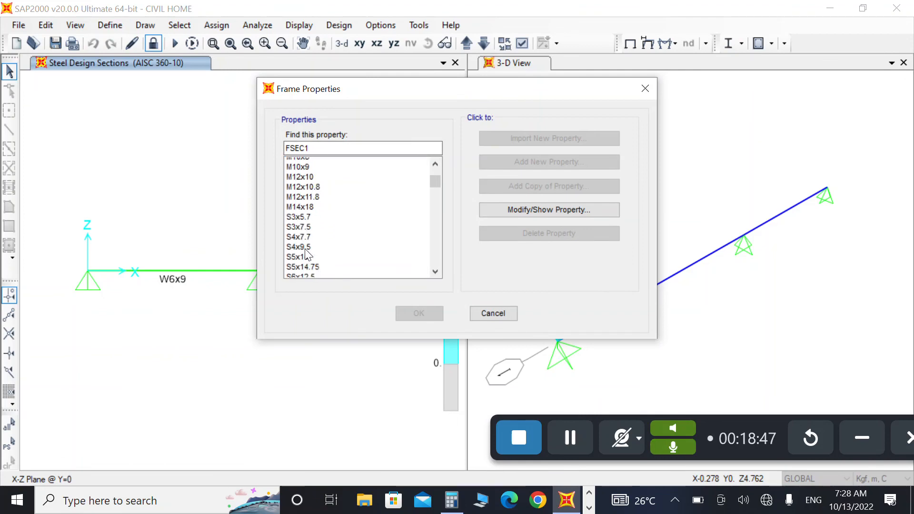
pyautogui.scroll(-6, 306, 255)
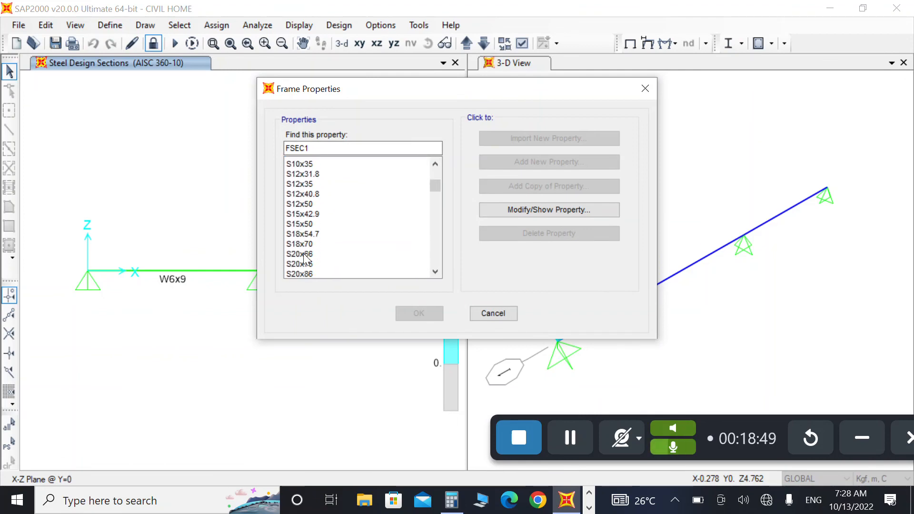
pyautogui.scroll(-6, 306, 259)
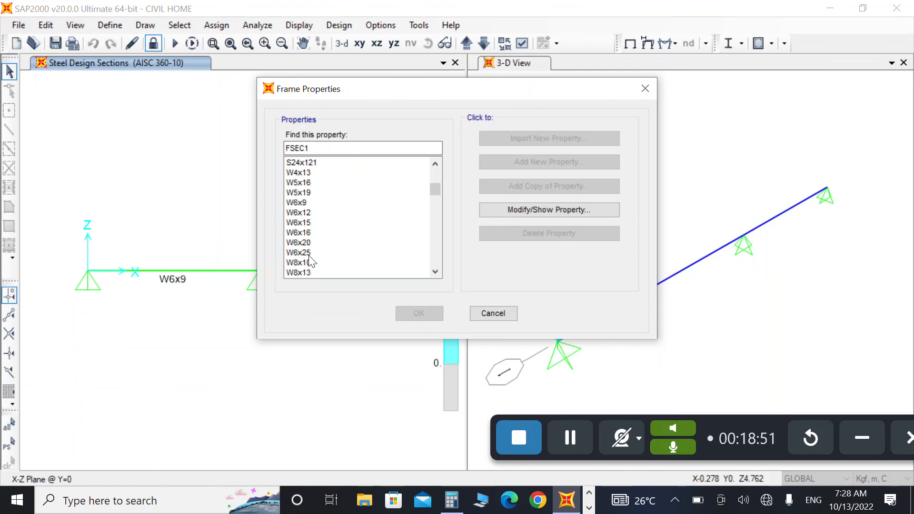
pyautogui.click(298, 202)
pyautogui.click(477, 213)
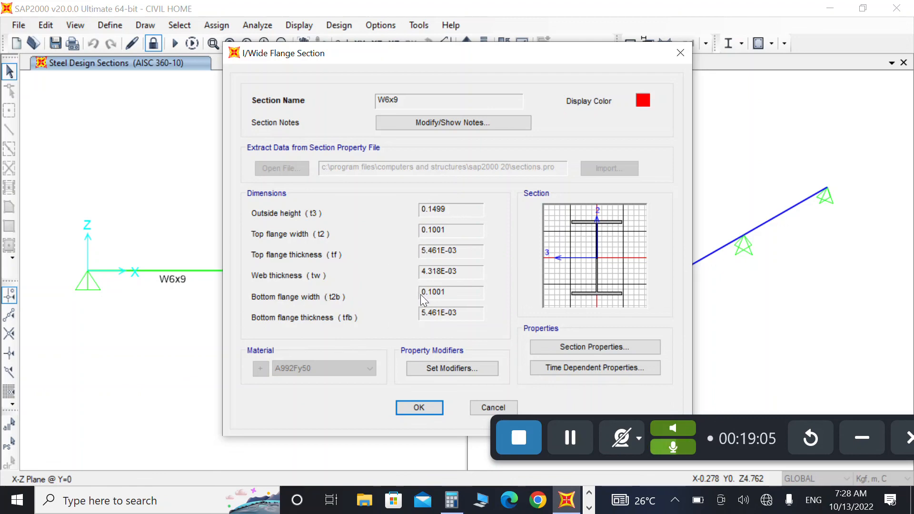
pyautogui.moveTo(409, 56); pyautogui.dragTo(290, 67)
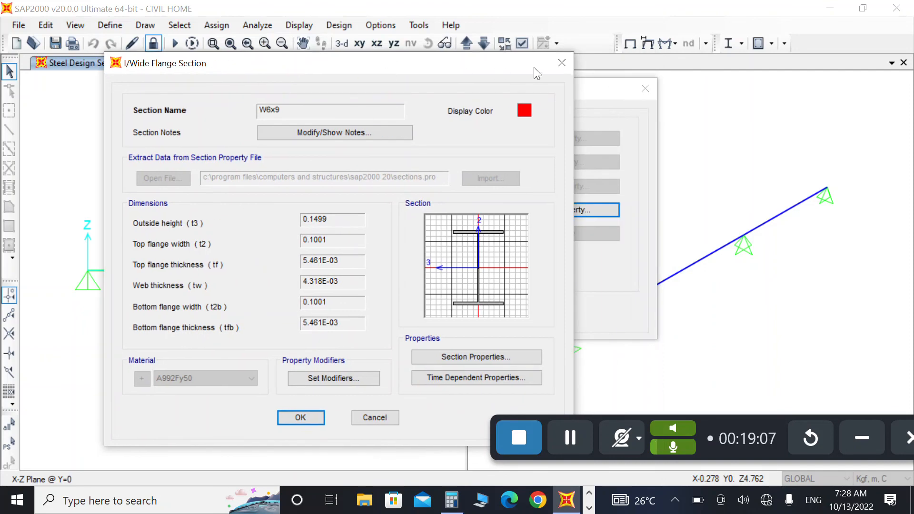
pyautogui.click(563, 66)
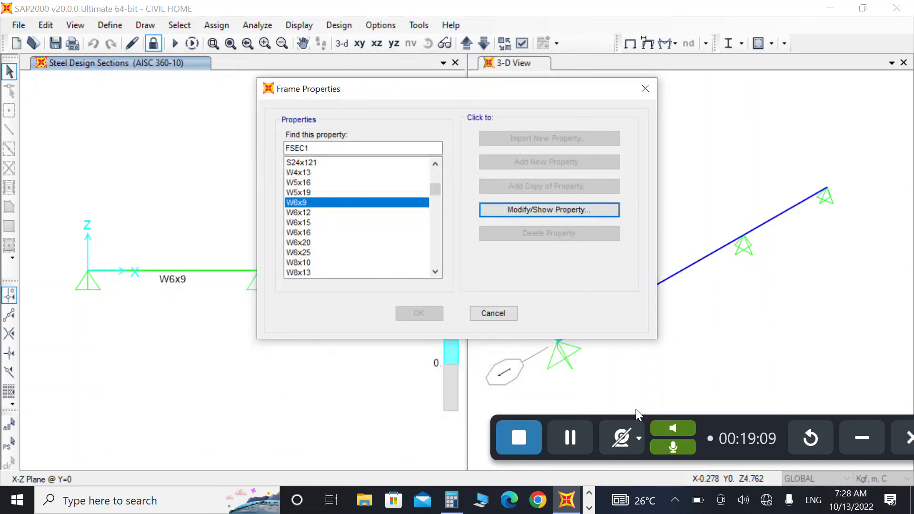
pyautogui.click(492, 314)
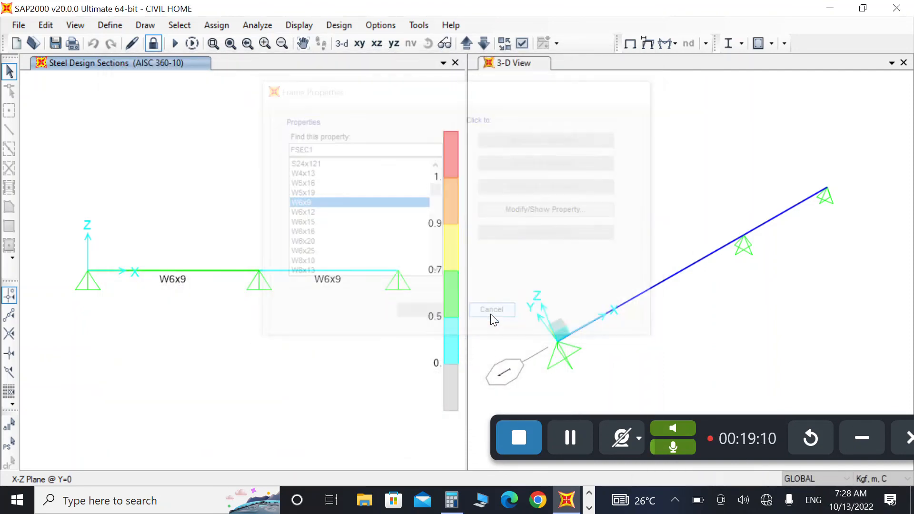
# Switch the model units to Kgf, mm, C and review the W6x9 frame section's dimensions in millimetres.
pyautogui.click(875, 483)
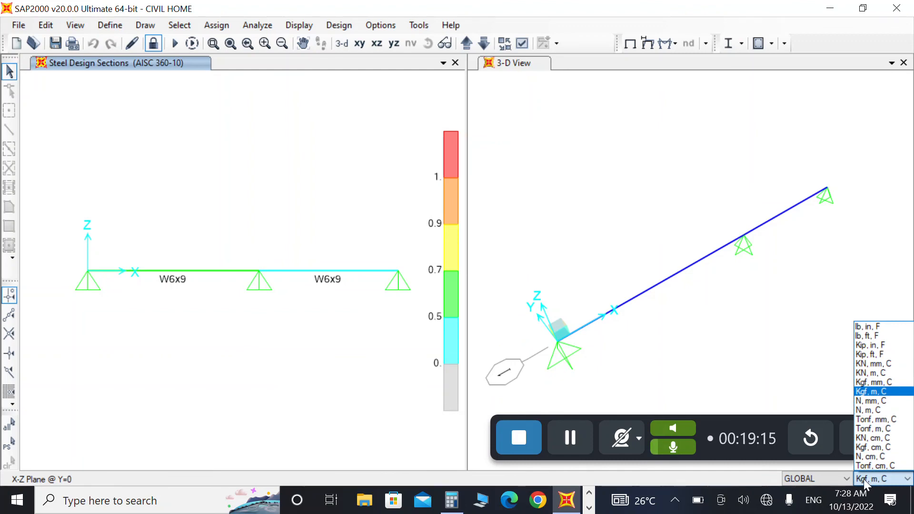
pyautogui.click(873, 382)
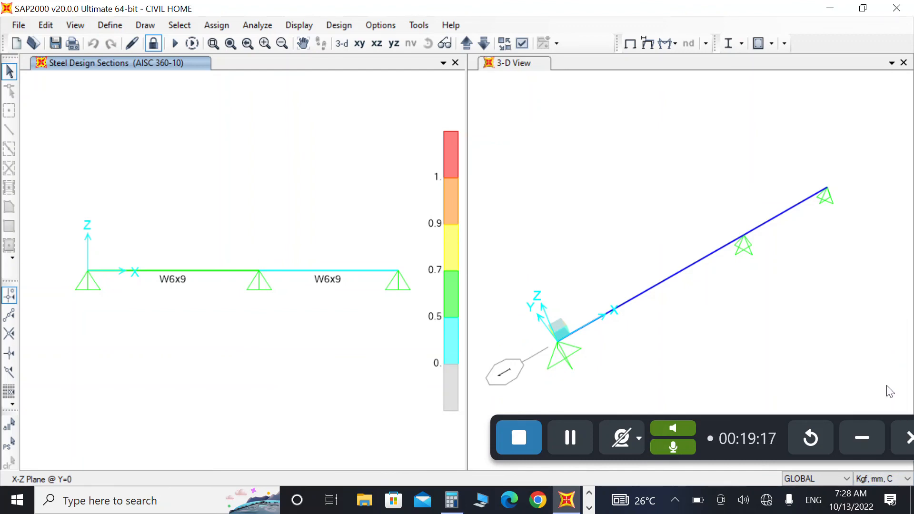
pyautogui.click(121, 24)
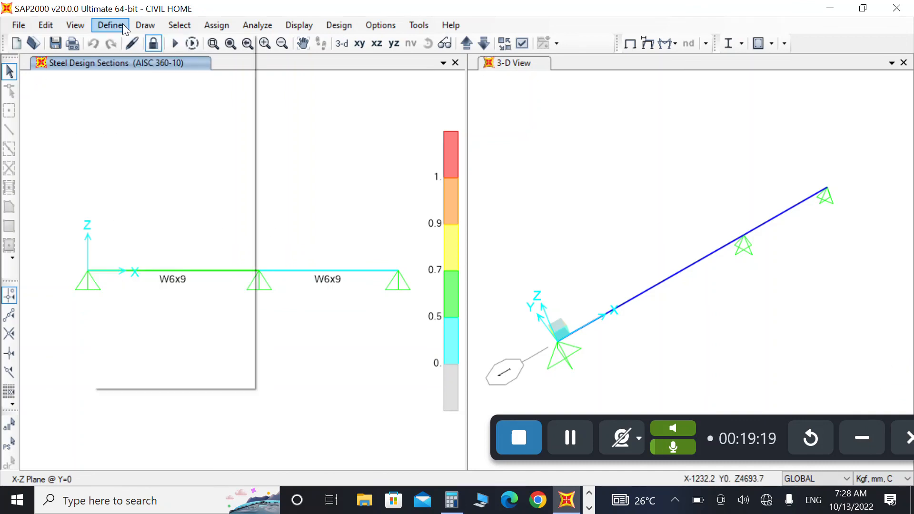
pyautogui.click(124, 51)
pyautogui.click(97, 25)
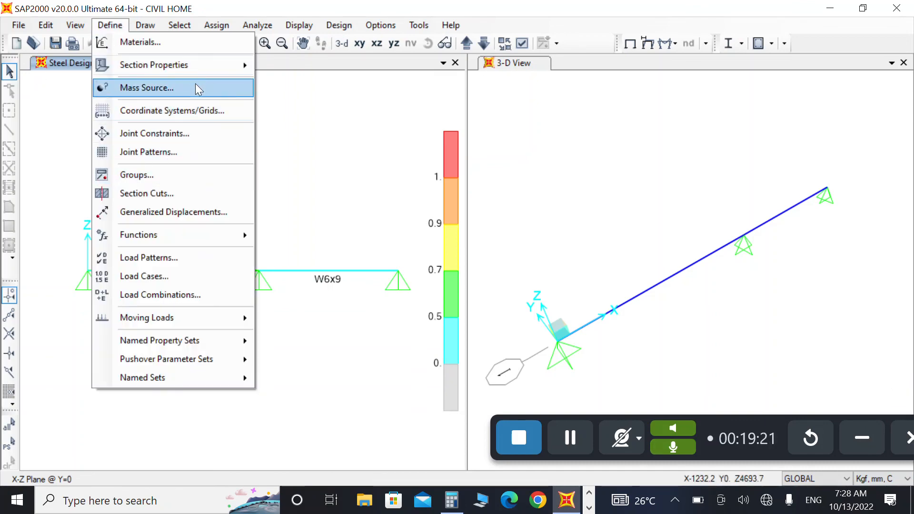
pyautogui.moveTo(205, 65)
pyautogui.click(312, 71)
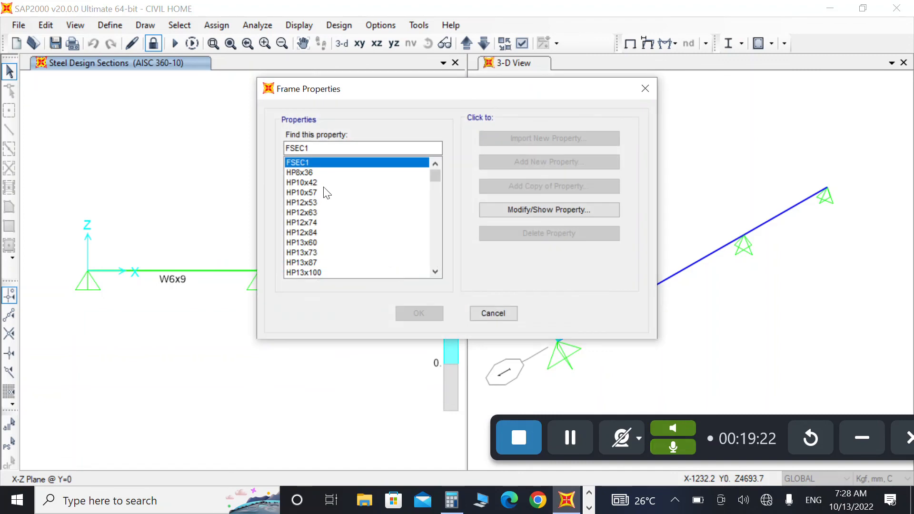
pyautogui.scroll(-3, 346, 249)
pyautogui.scroll(-8, 333, 254)
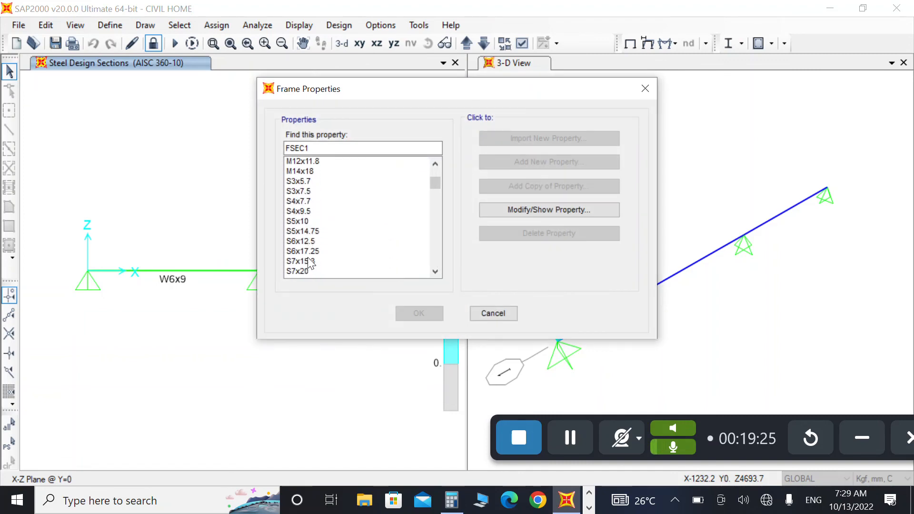
pyautogui.scroll(-5, 309, 261)
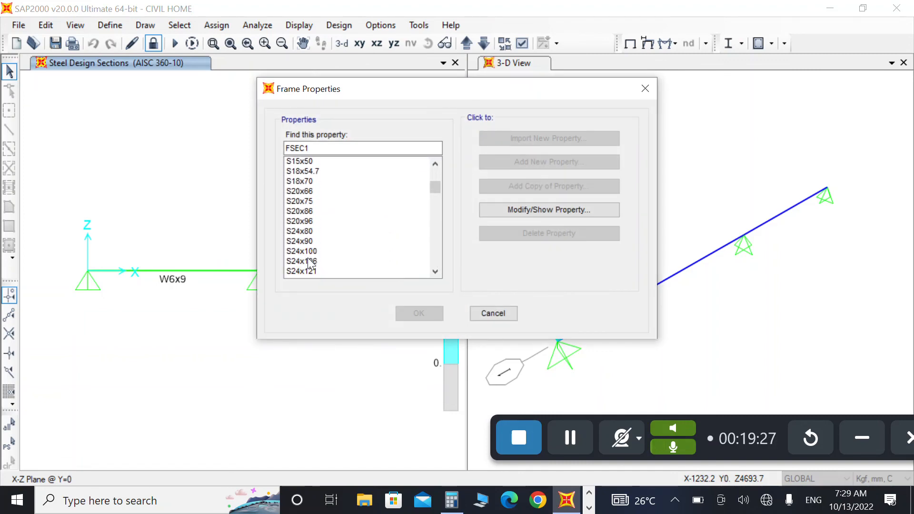
pyautogui.scroll(-1, 310, 264)
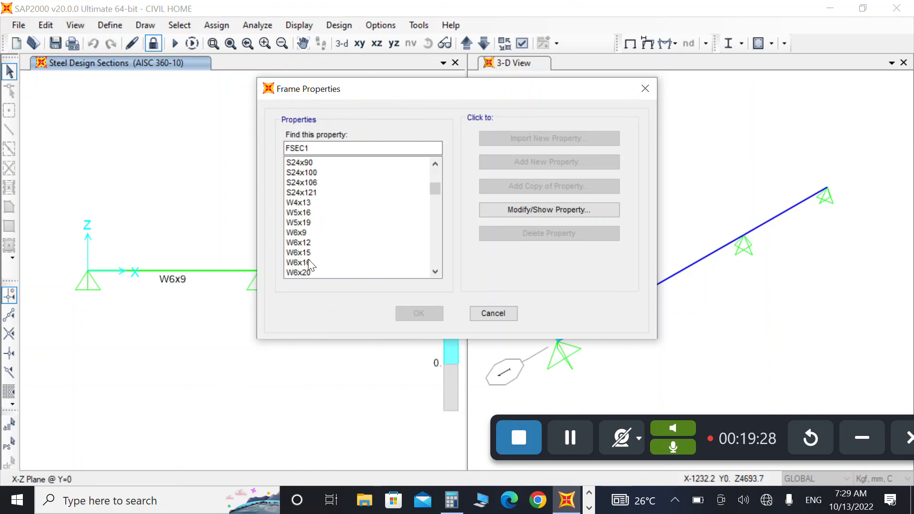
pyautogui.click(308, 232)
pyautogui.click(579, 209)
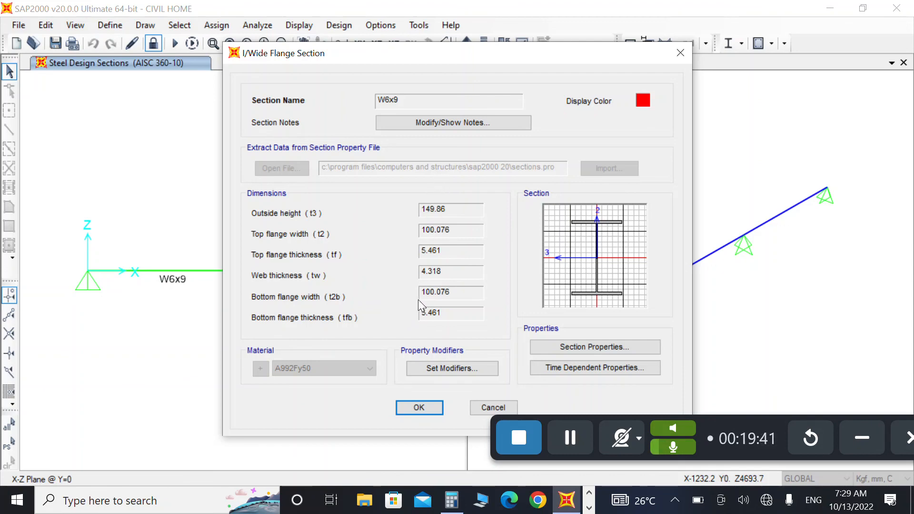
pyautogui.click(418, 408)
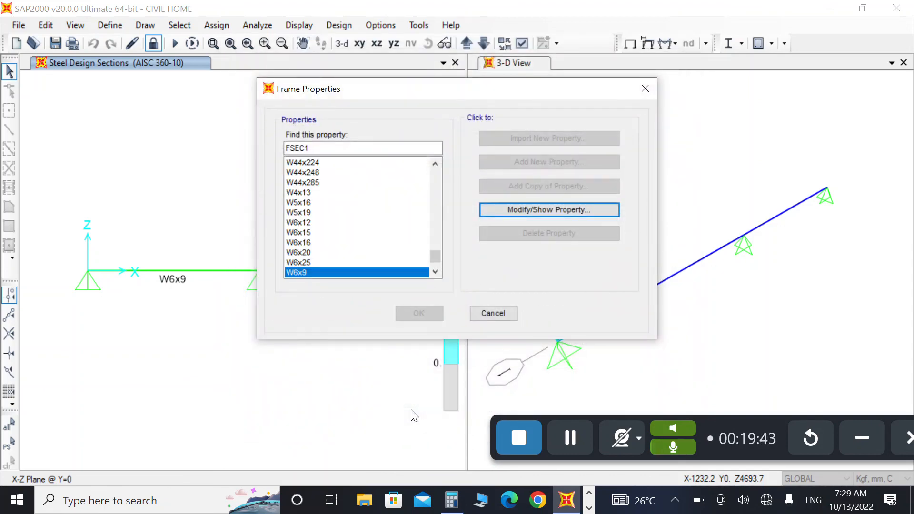
pyautogui.click(482, 316)
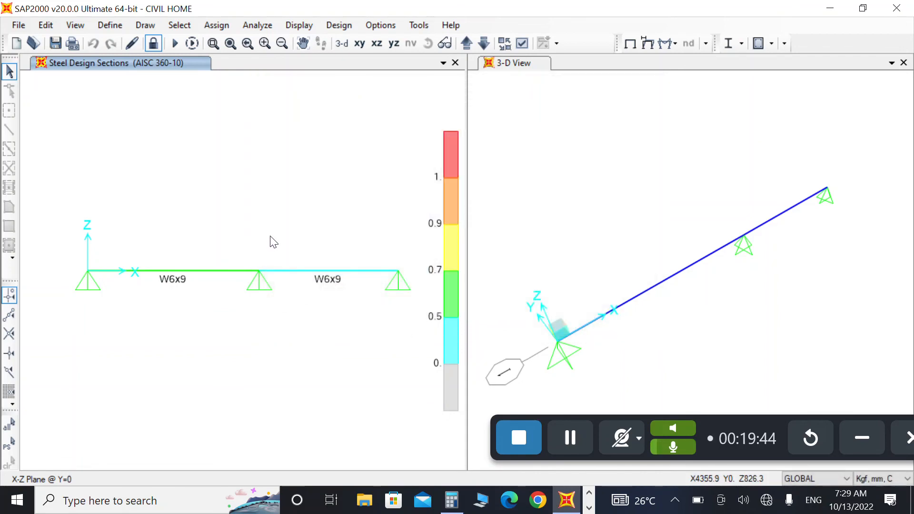
# Check the beam's problem sketch in the image Pr#2.jpg, and return to the SAP2000 model.
pyautogui.click(589, 507)
pyautogui.click(368, 500)
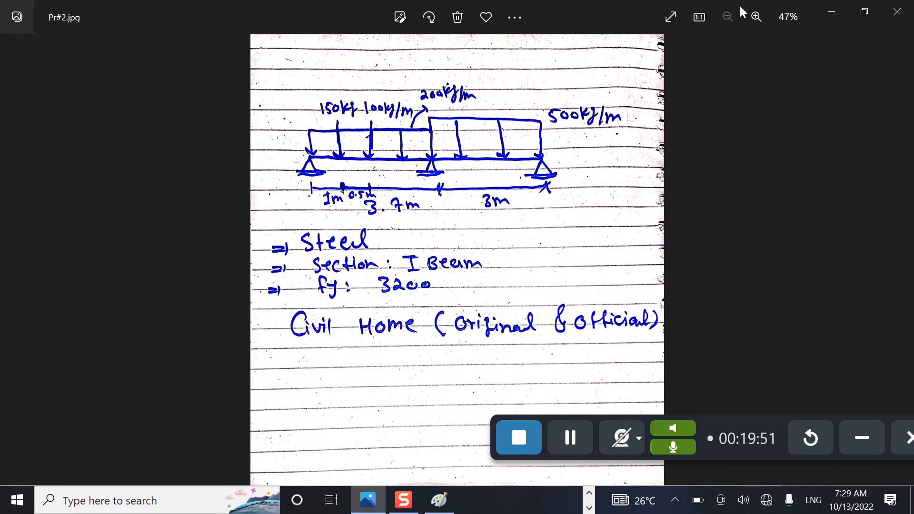
pyautogui.click(820, 14)
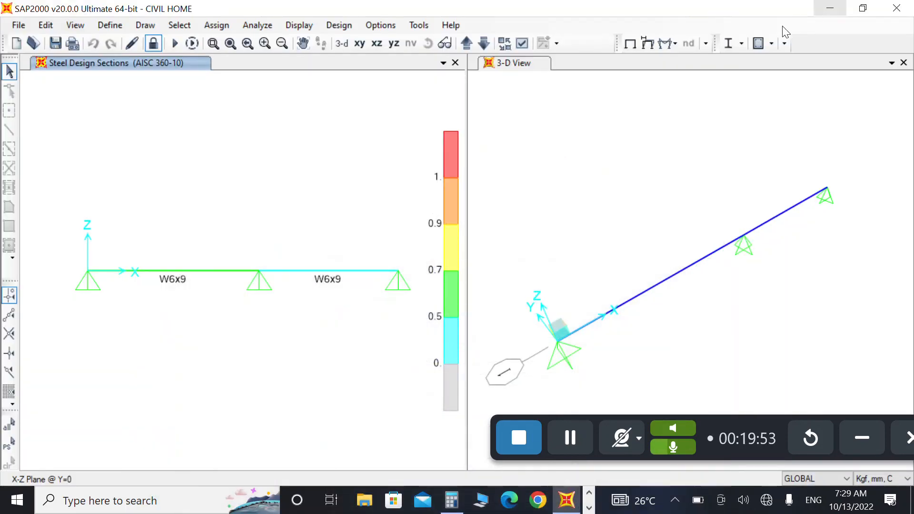